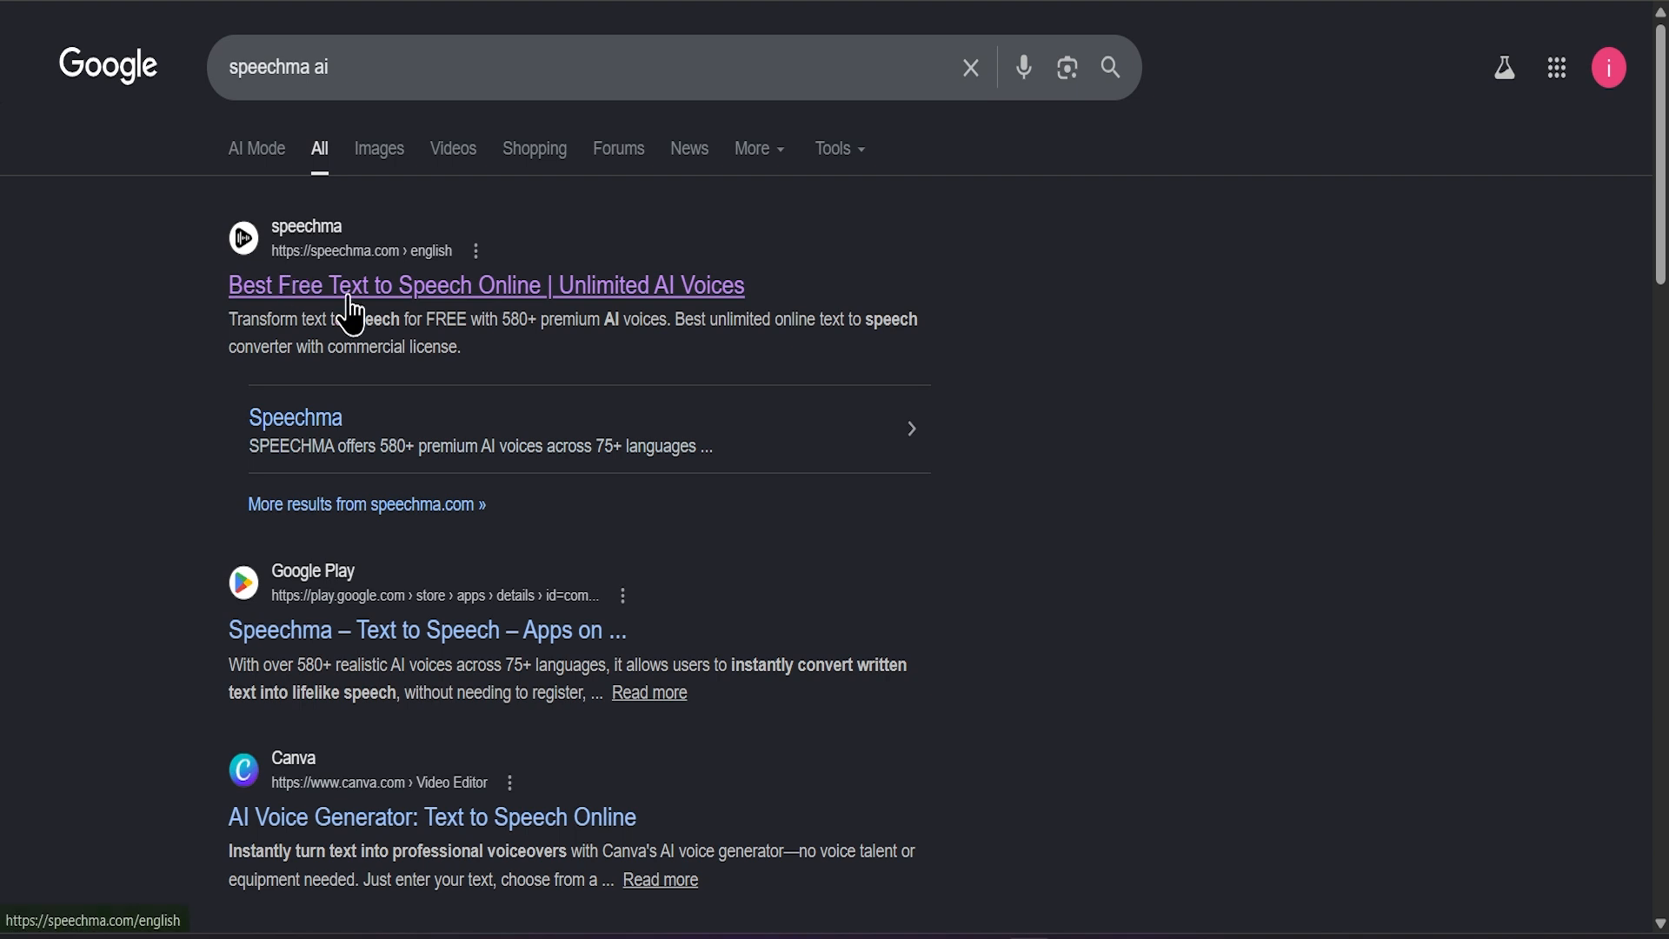
Open the Speechma text-to-speech site from the search results and dismiss its crypto coin banner
{"action": "left_click", "coordinate": [391, 284]}
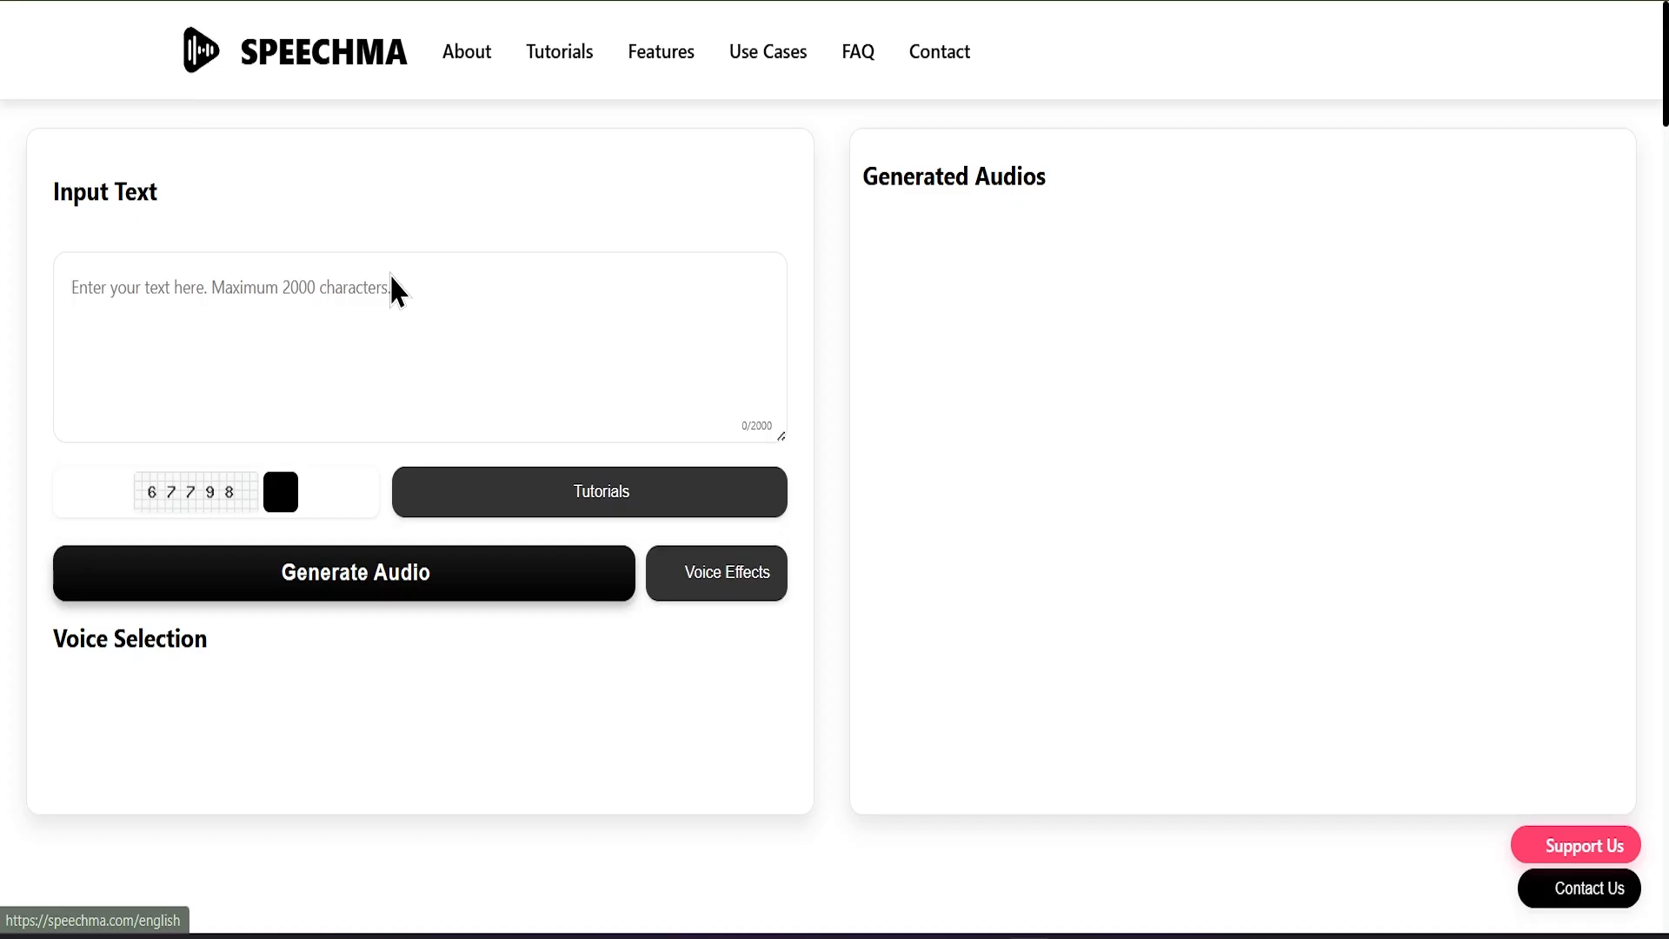
{"action": "scroll", "coordinate": [426, 282], "scroll_direction": "down", "scroll_amount": 1}
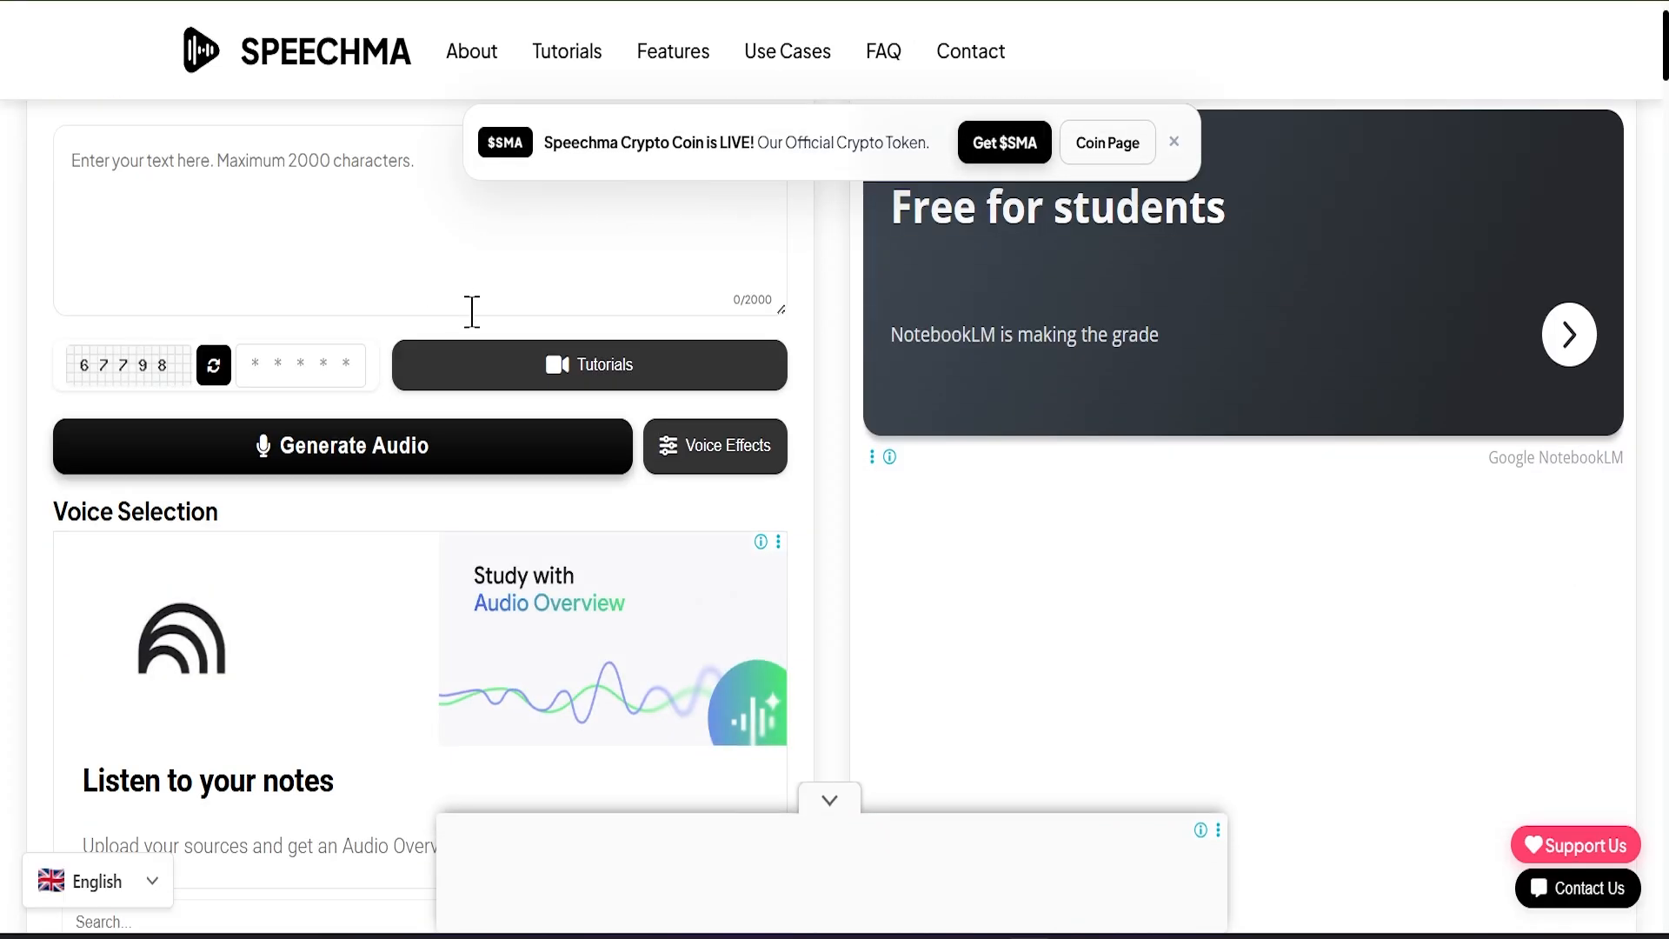
{"action": "left_click", "coordinate": [1175, 150]}
{"action": "scroll", "coordinate": [722, 418], "scroll_direction": "up", "scroll_amount": 1}
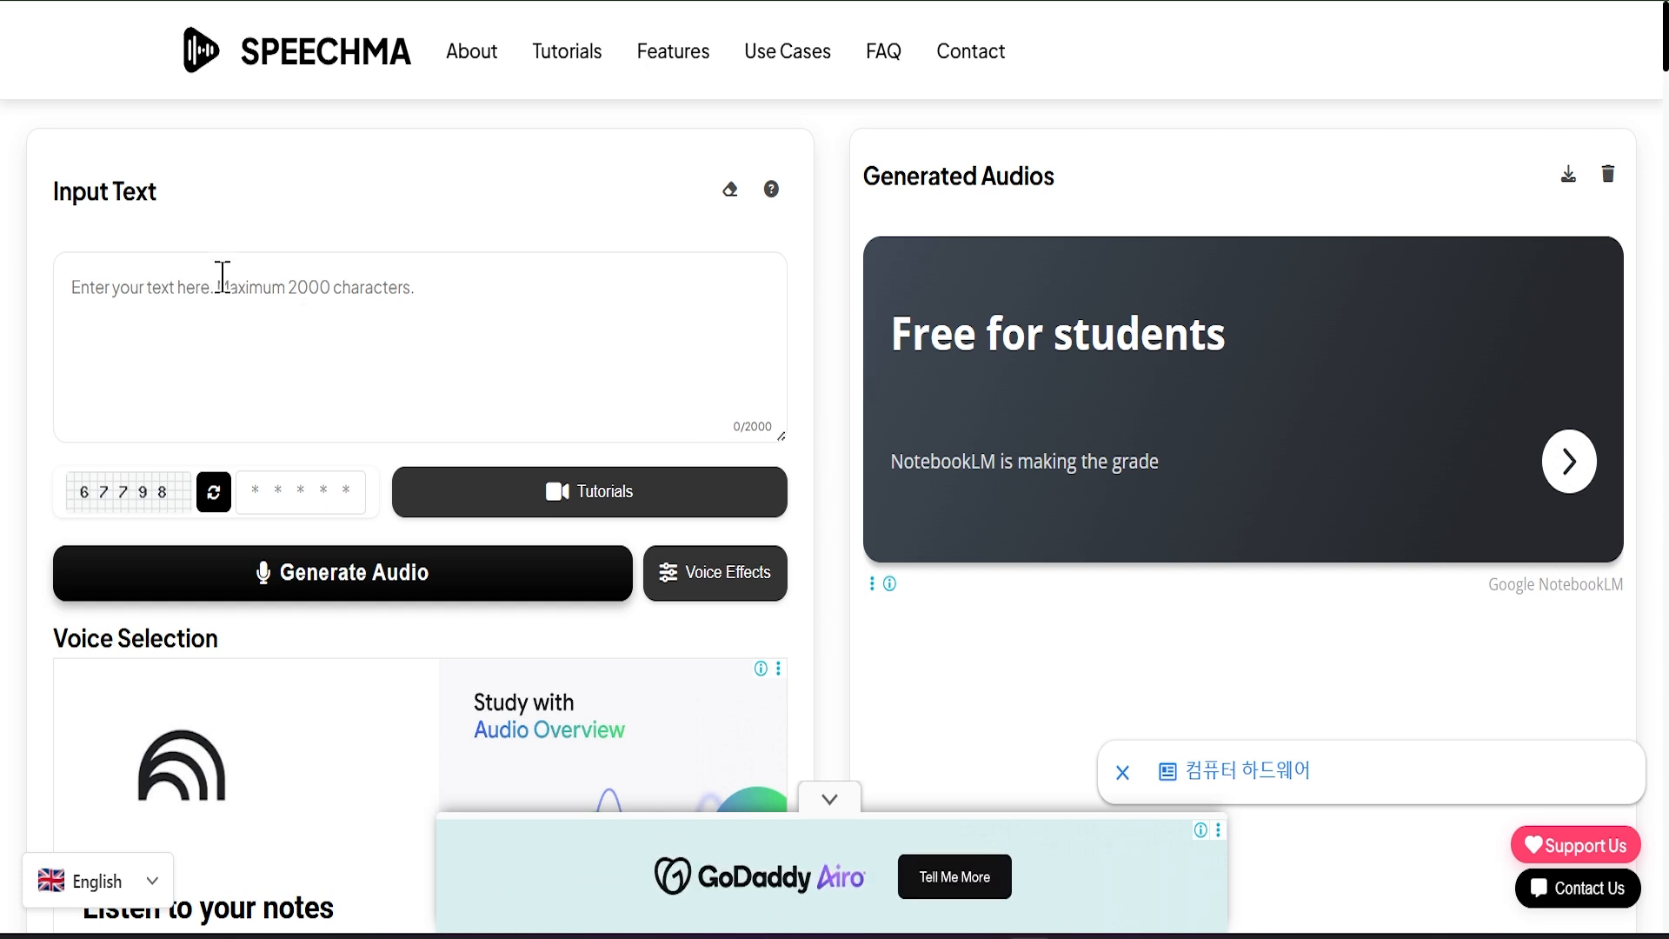
Examine the text input area, the pause, pitch, speed and volume options in Voice Effects, and the verification code field
{"action": "left_click", "coordinate": [188, 303]}
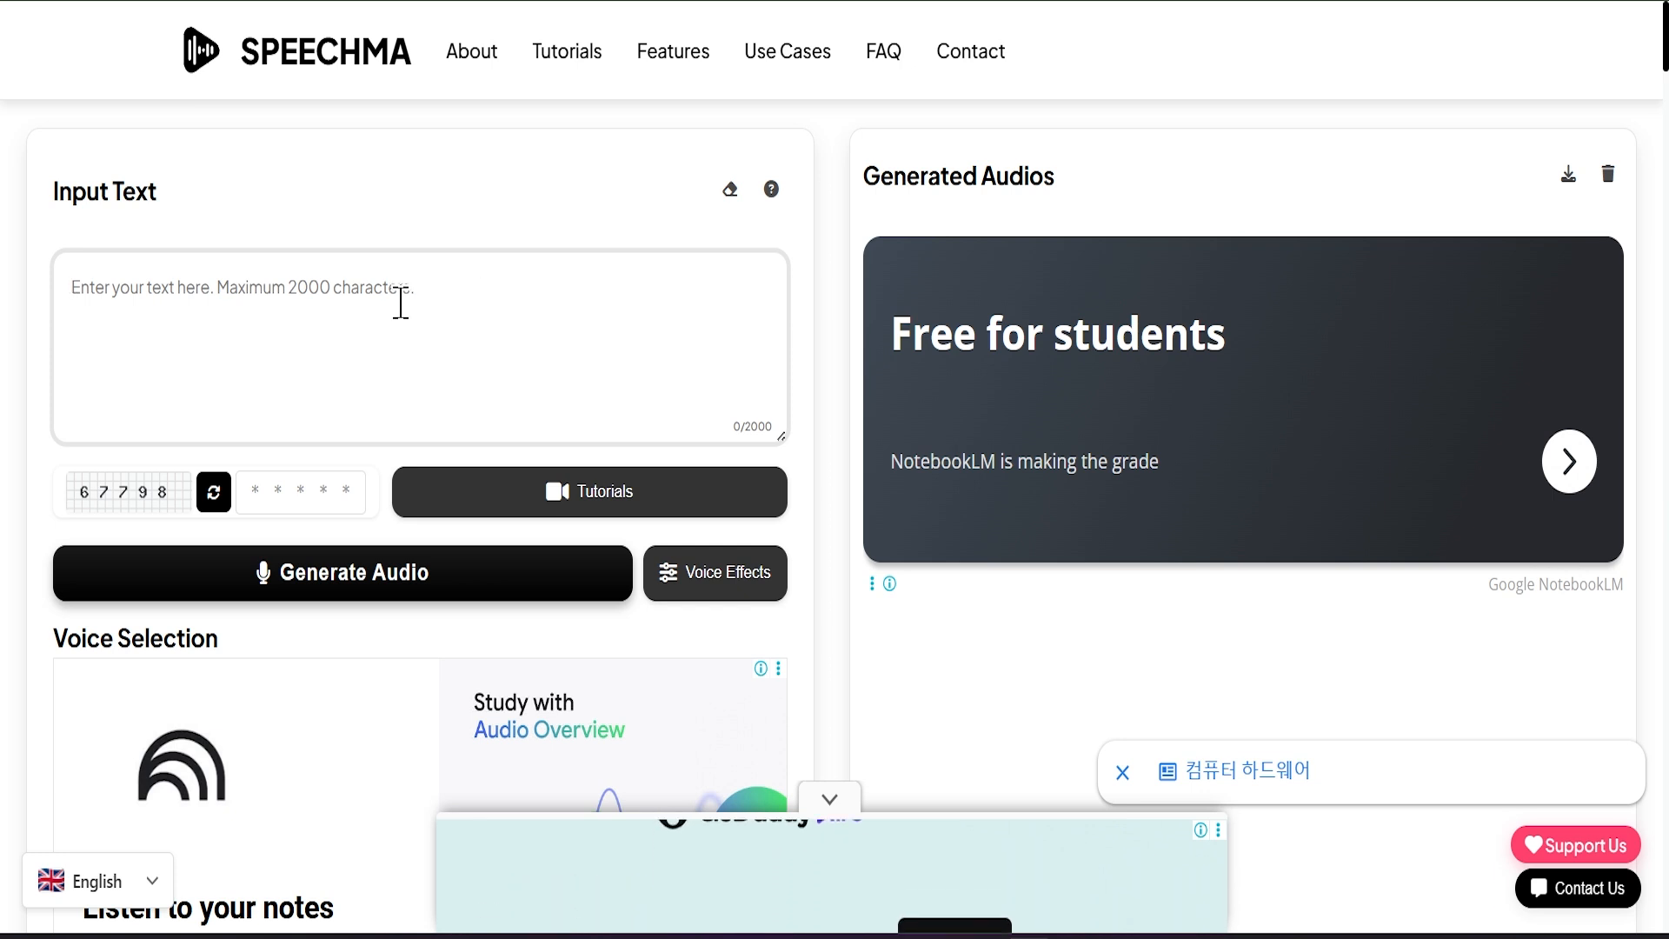
{"action": "left_click", "coordinate": [717, 593]}
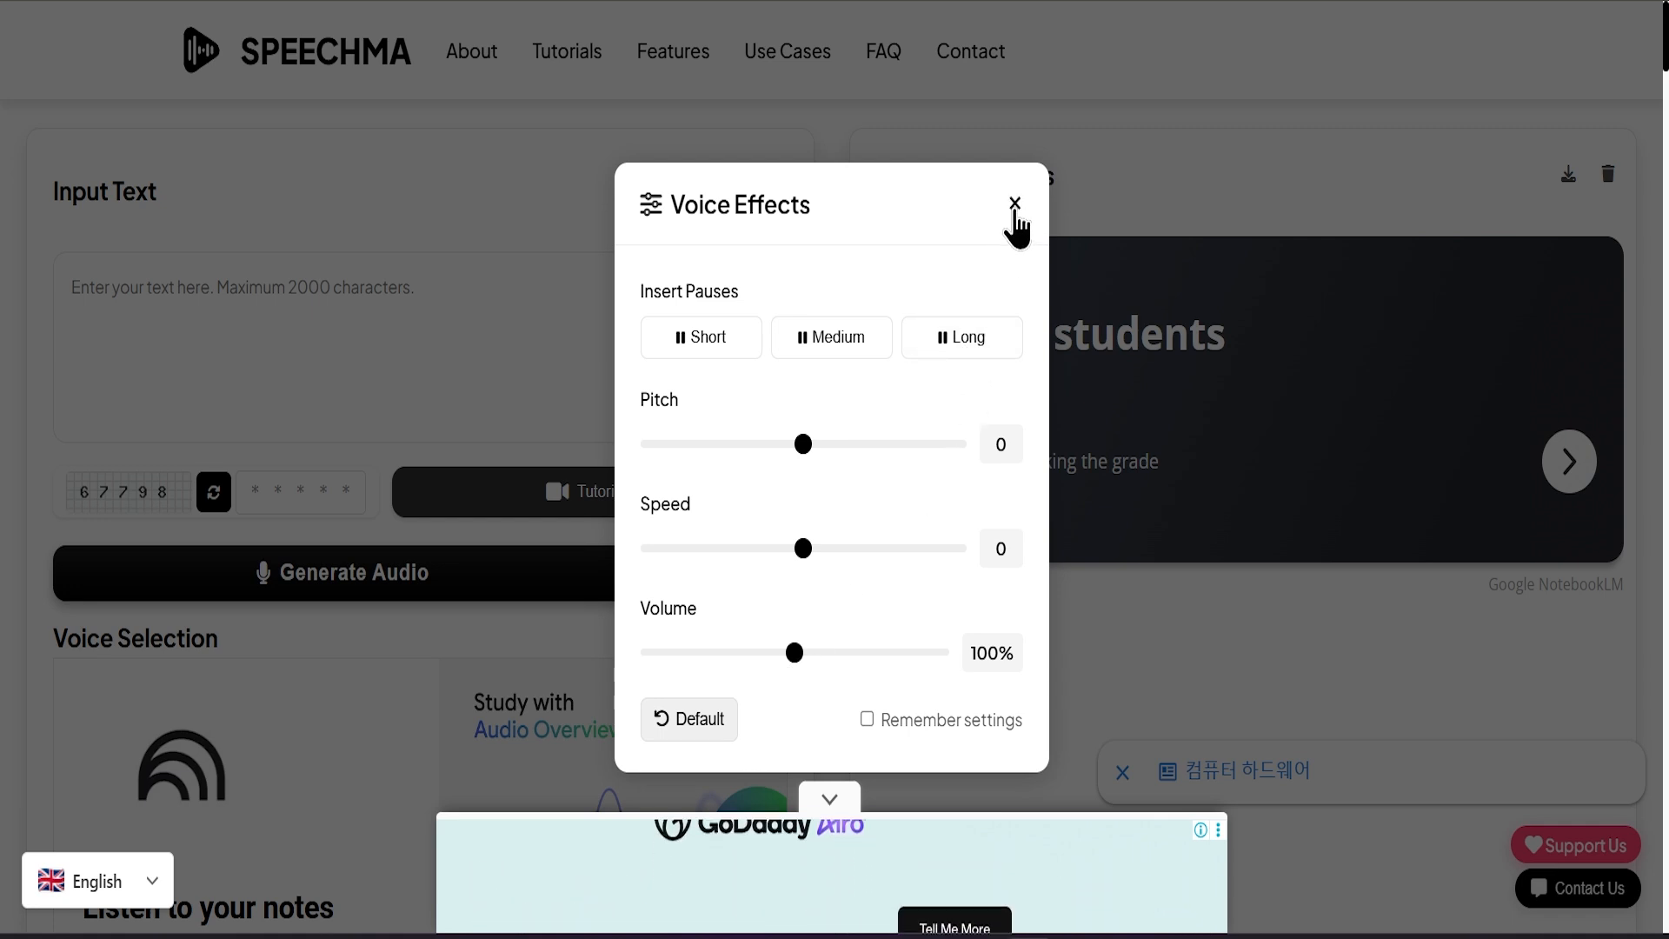
{"action": "left_click", "coordinate": [1015, 208]}
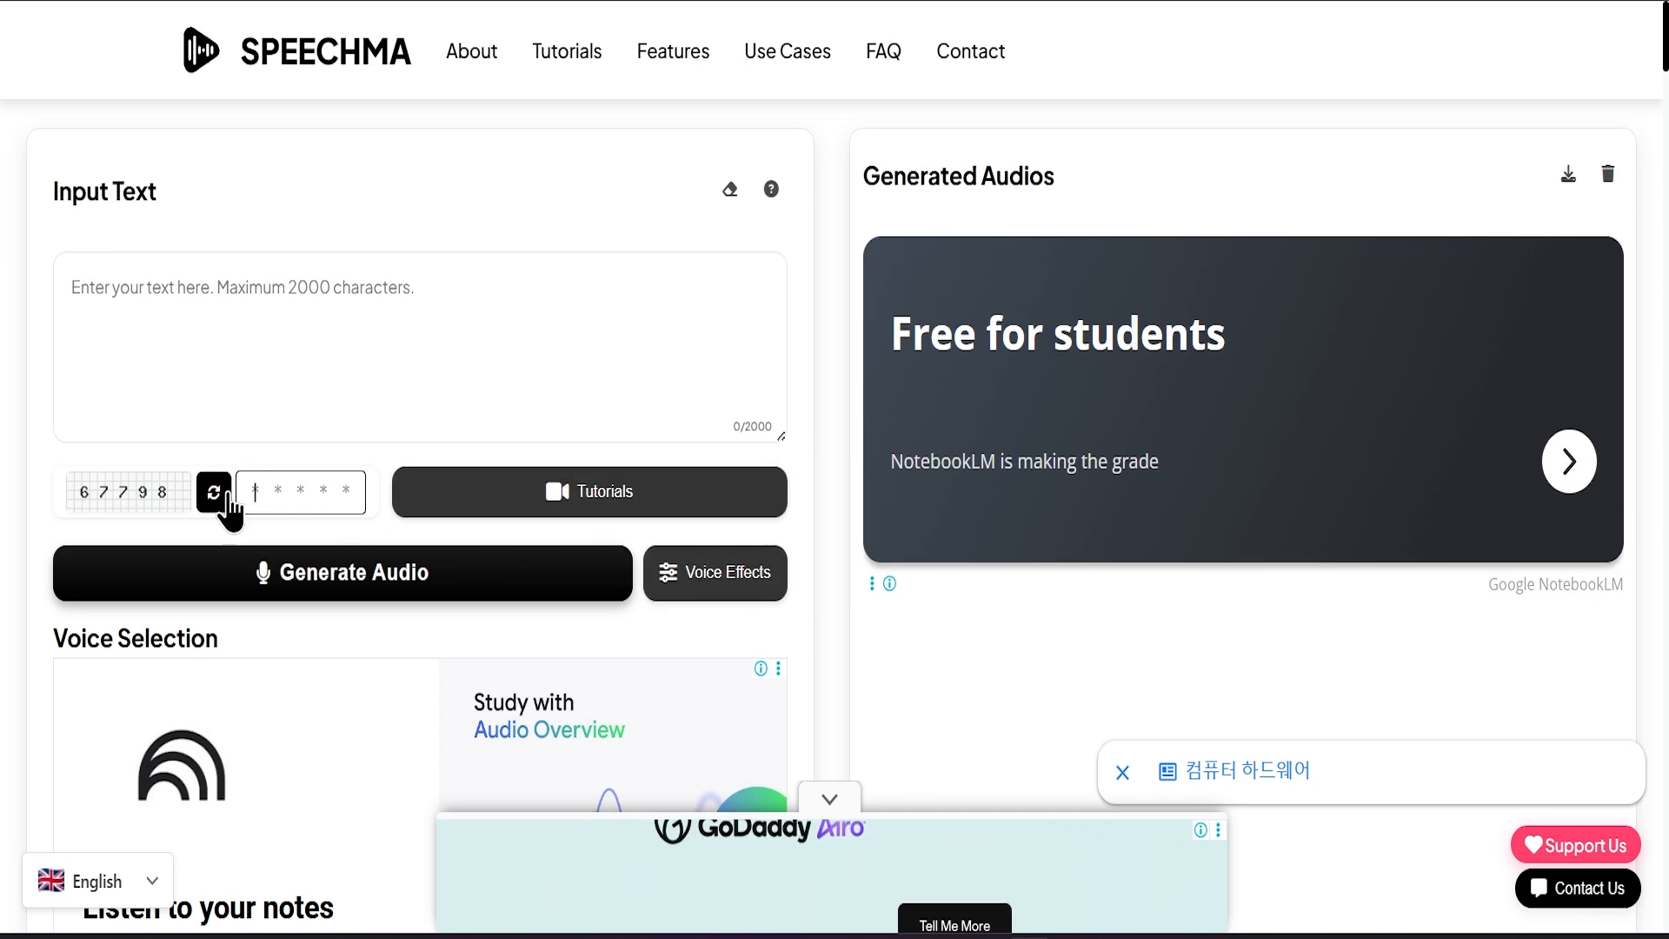
{"action": "left_click", "coordinate": [300, 478]}
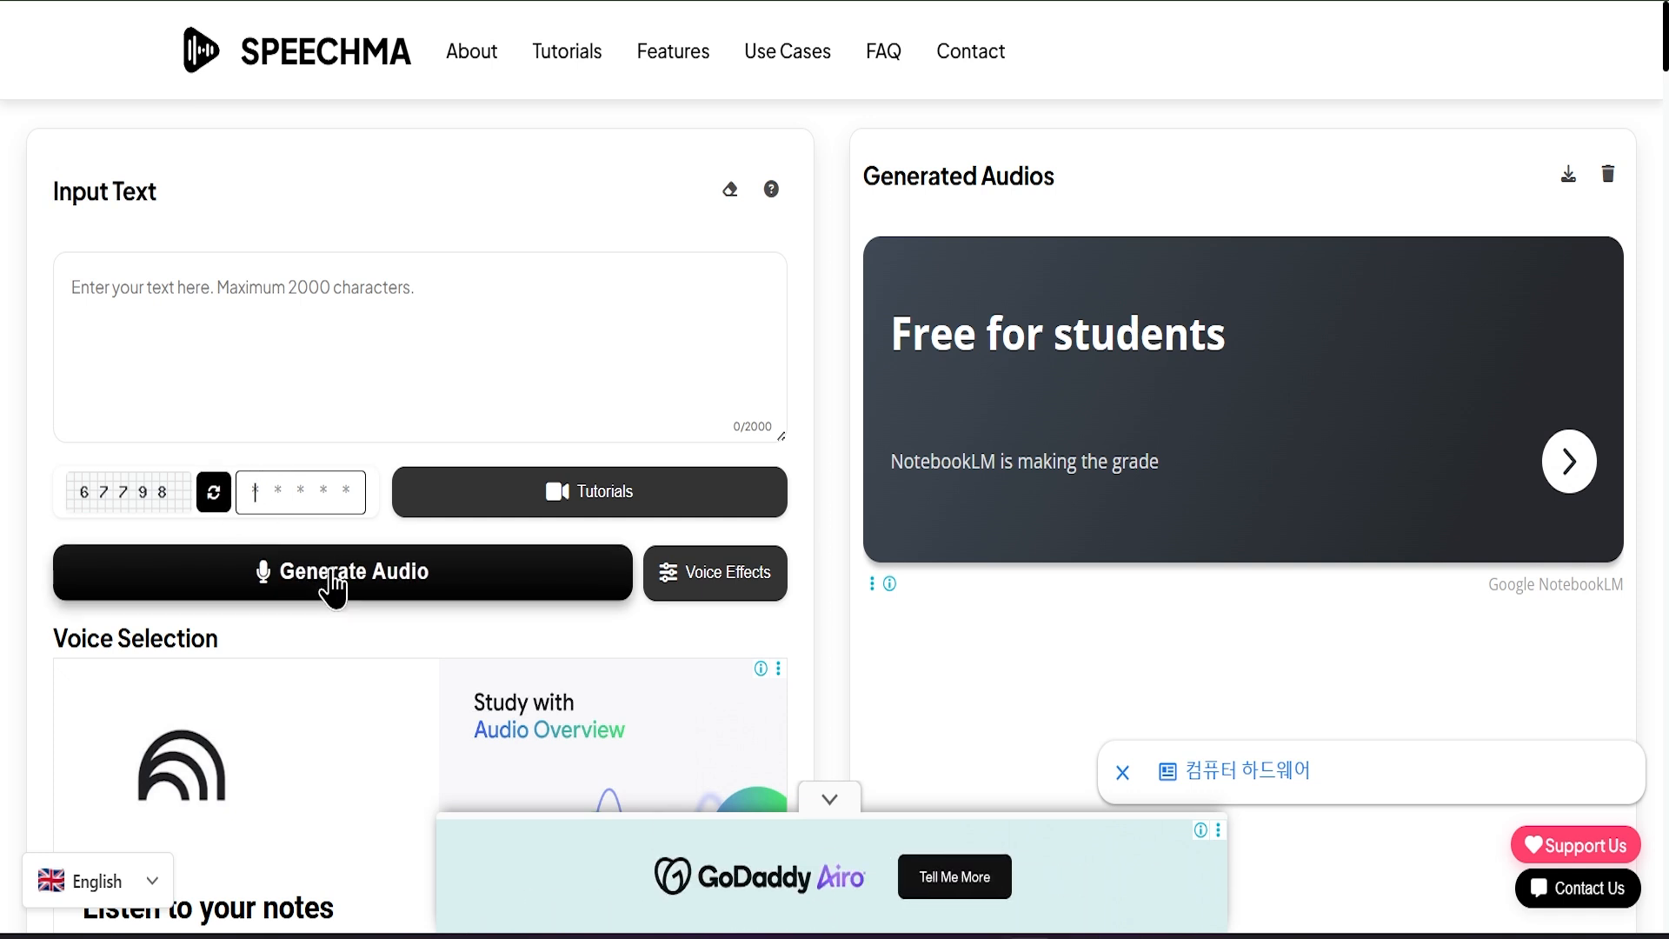
Browse the available English voices in the voice selection, checking their genders and countries
{"action": "scroll", "coordinate": [633, 621], "scroll_direction": "down", "scroll_amount": 7}
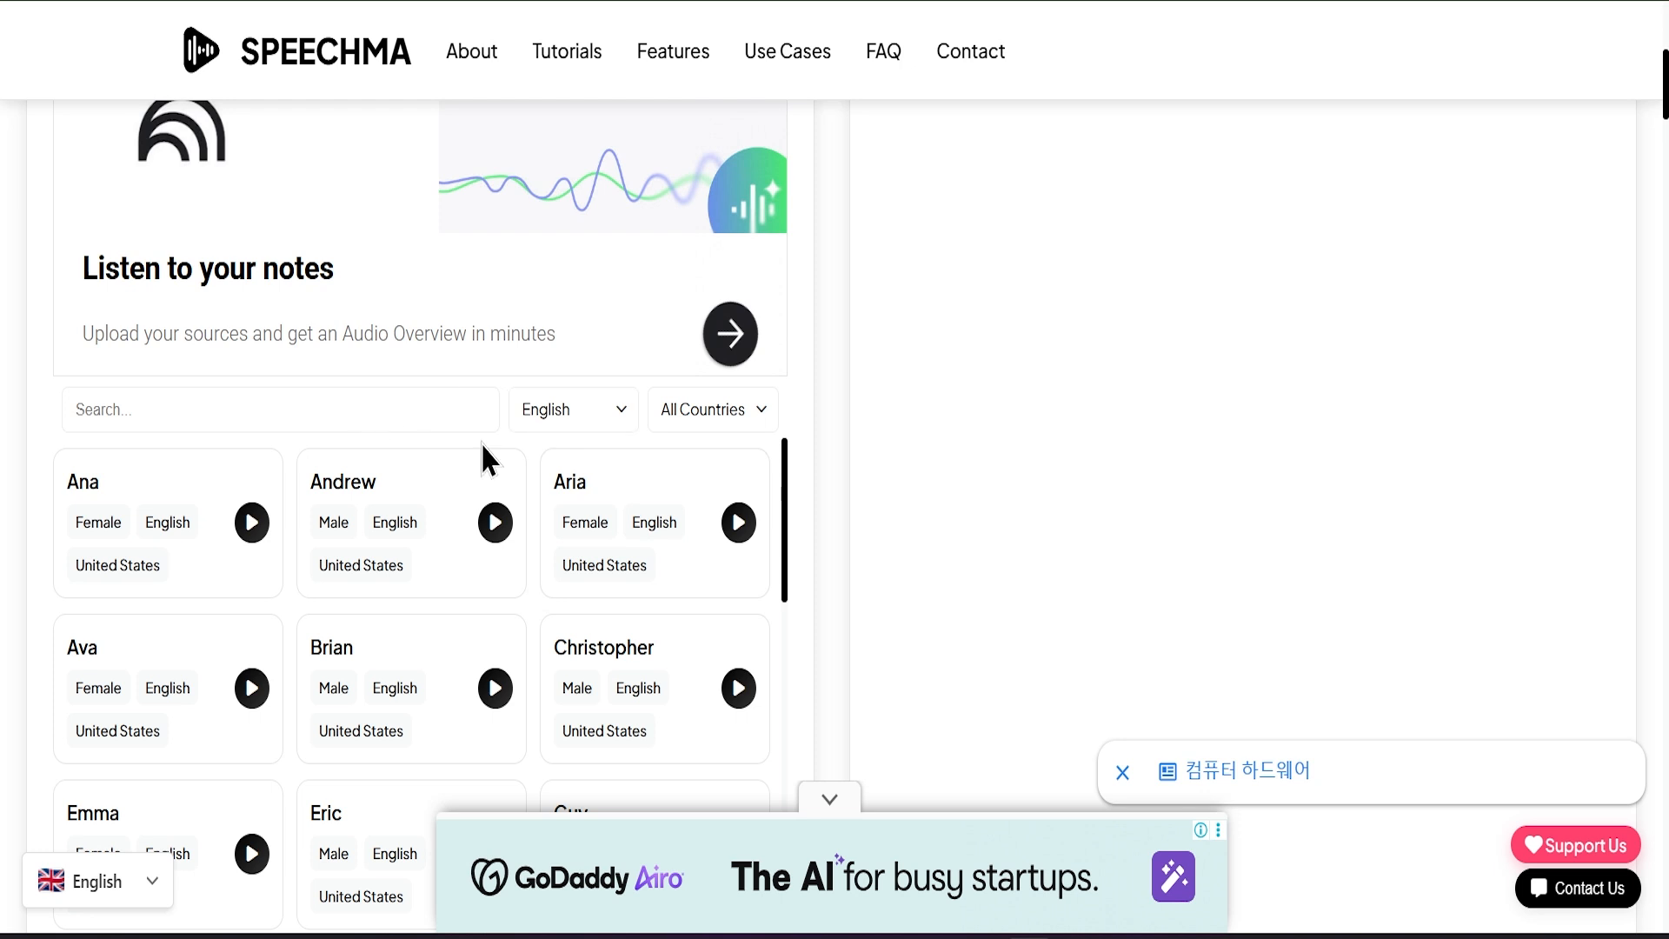
{"action": "left_click", "coordinate": [607, 444]}
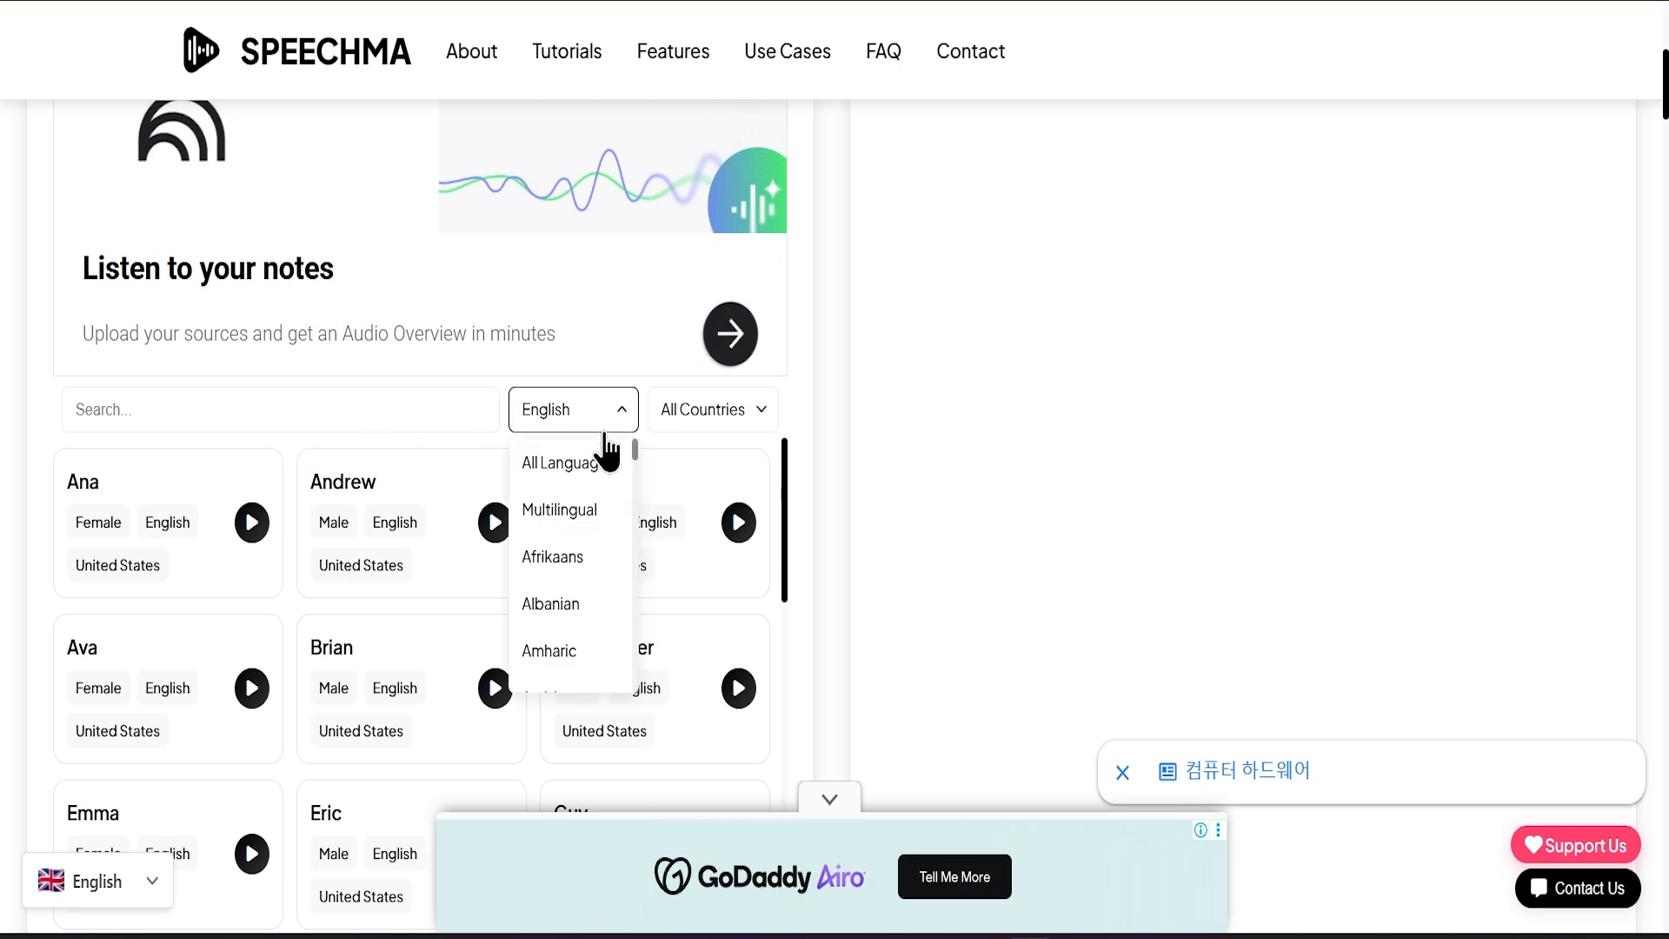
{"action": "left_click", "coordinate": [612, 416]}
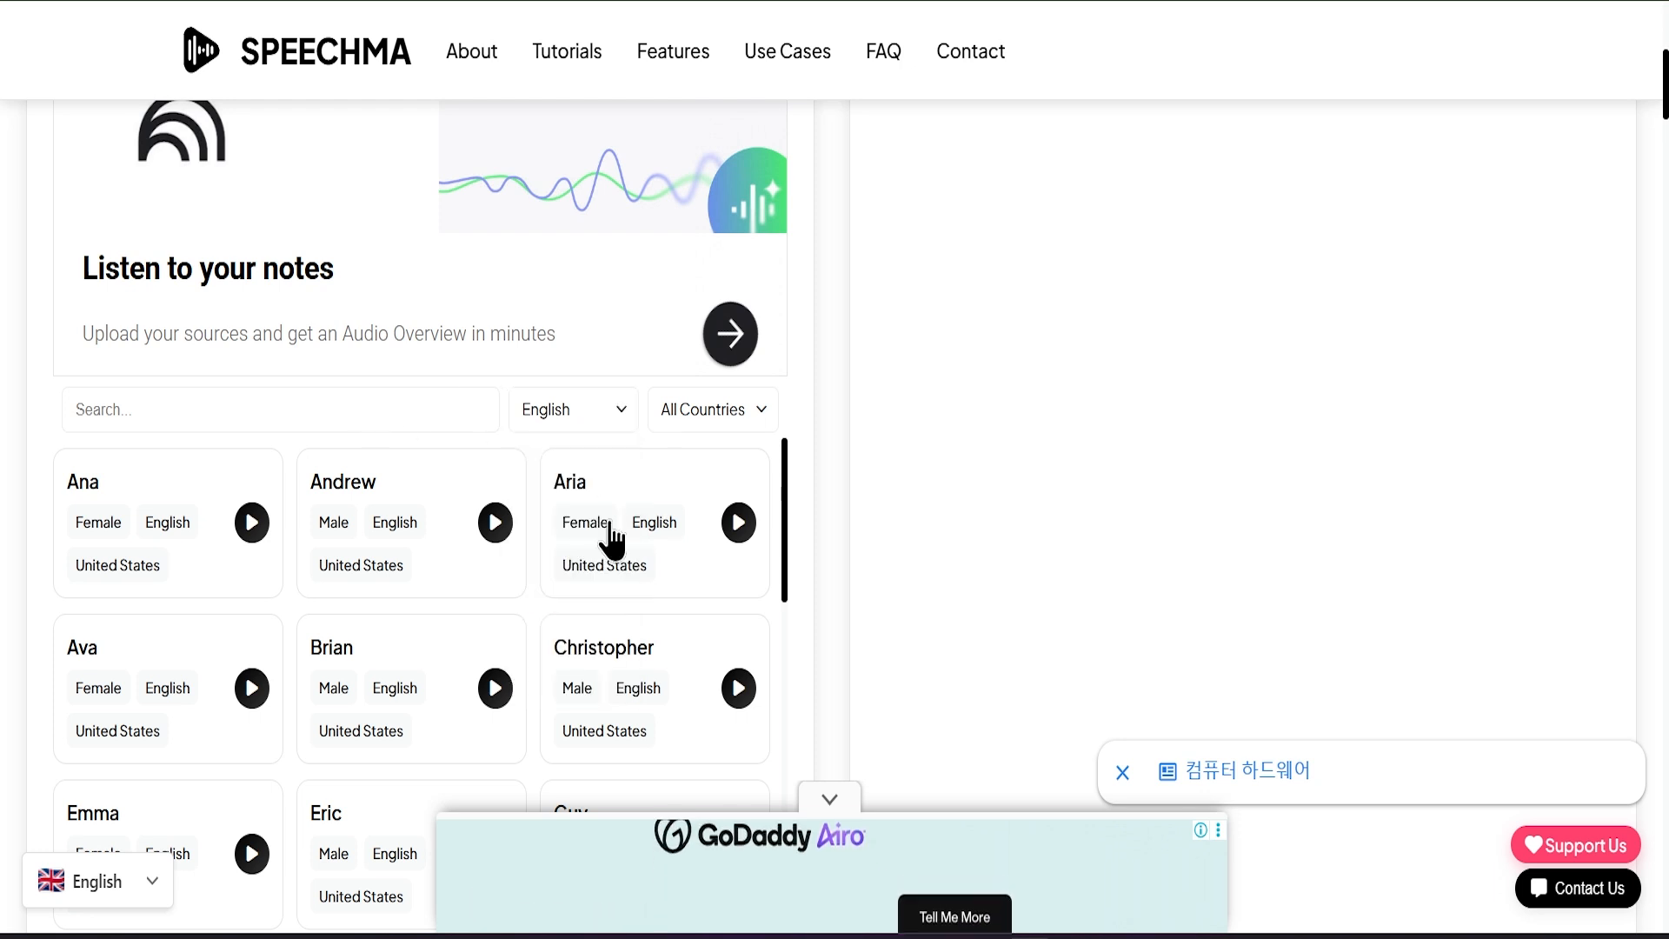
{"action": "scroll", "coordinate": [607, 565], "scroll_direction": "down", "scroll_amount": 15}
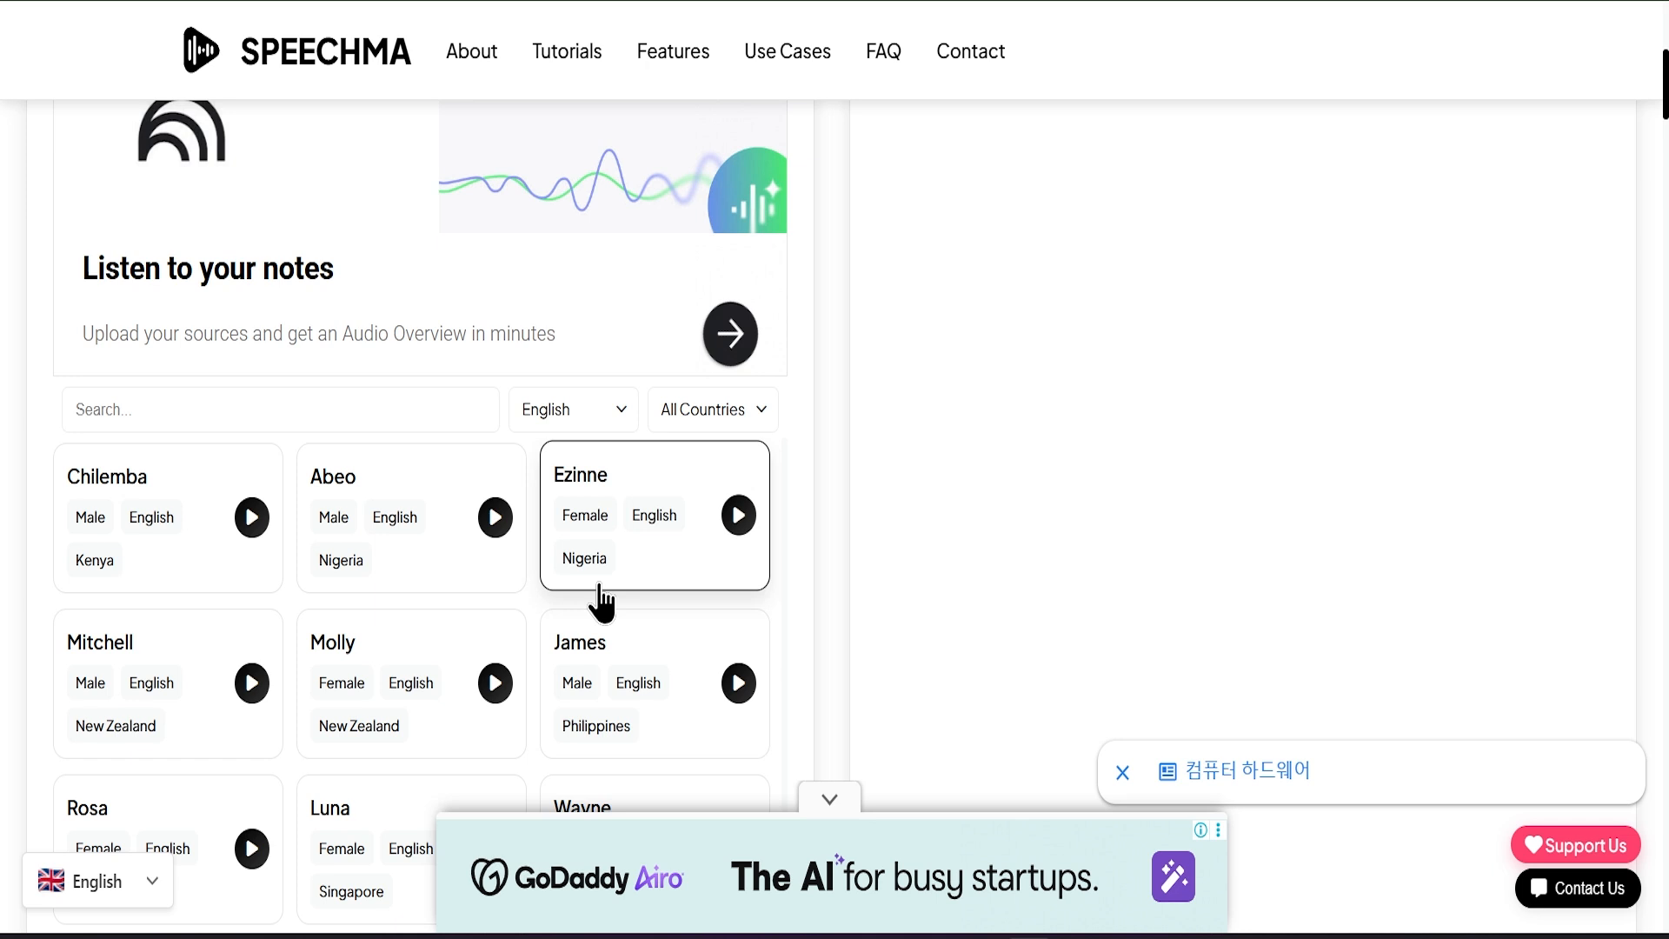
{"action": "scroll", "coordinate": [601, 600], "scroll_direction": "down", "scroll_amount": 5}
{"action": "scroll", "coordinate": [598, 596], "scroll_direction": "up", "scroll_amount": 20}
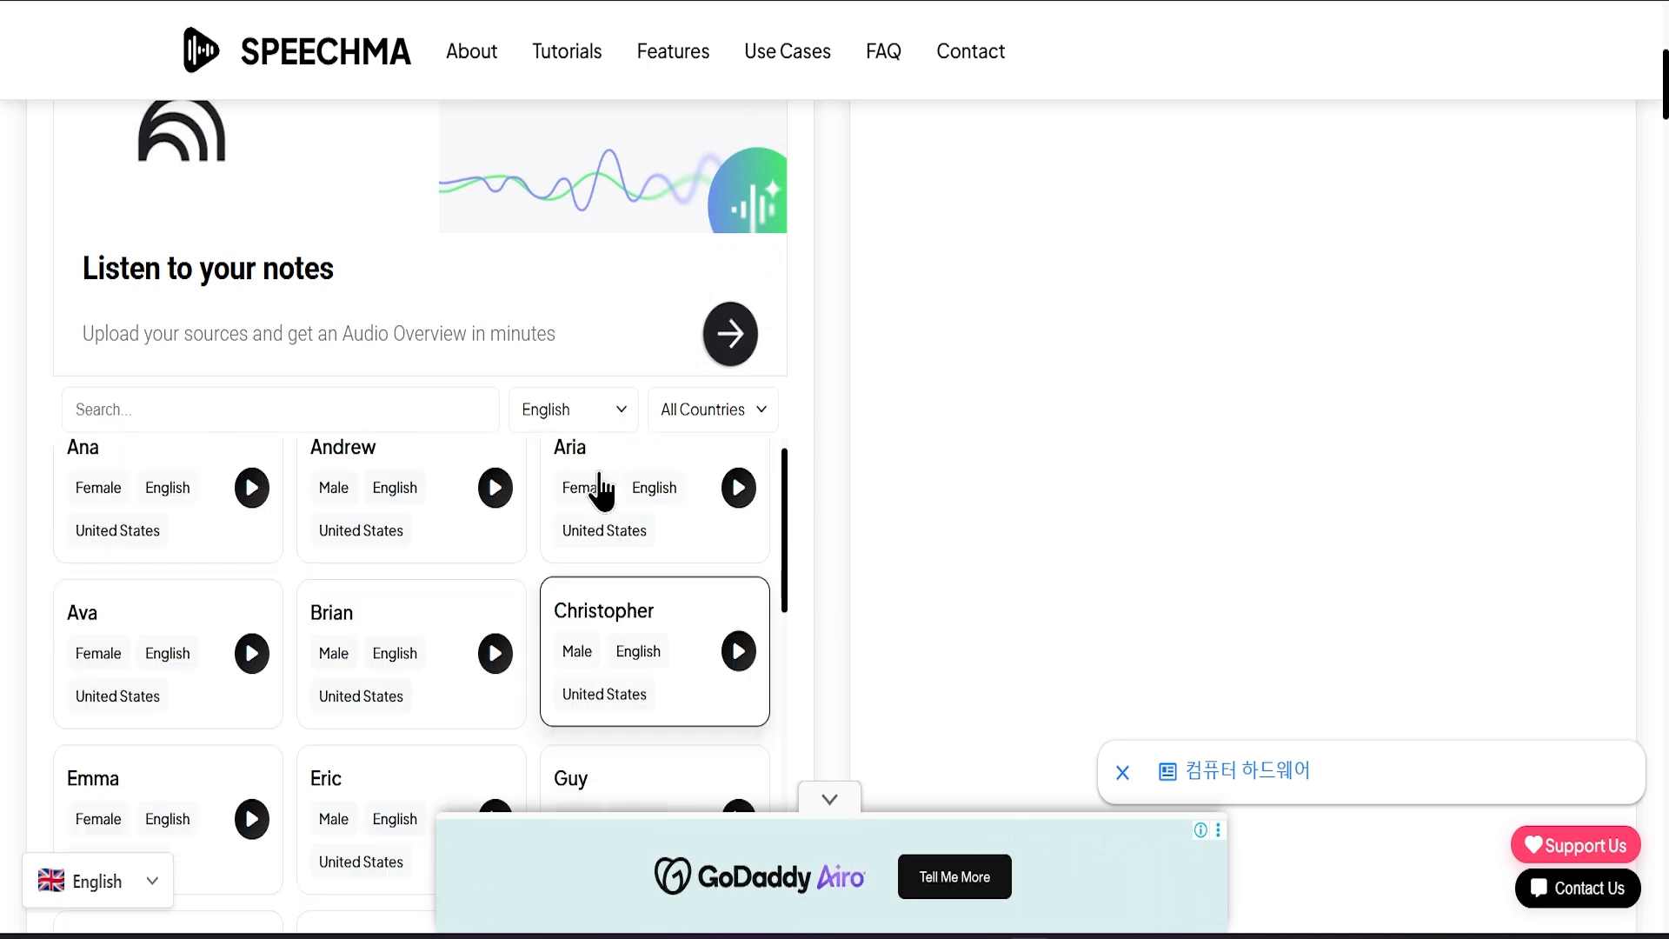
Look through the languages offered by the voice selection's language filter
{"action": "left_click", "coordinate": [600, 415]}
{"action": "scroll", "coordinate": [591, 593], "scroll_direction": "down", "scroll_amount": 8}
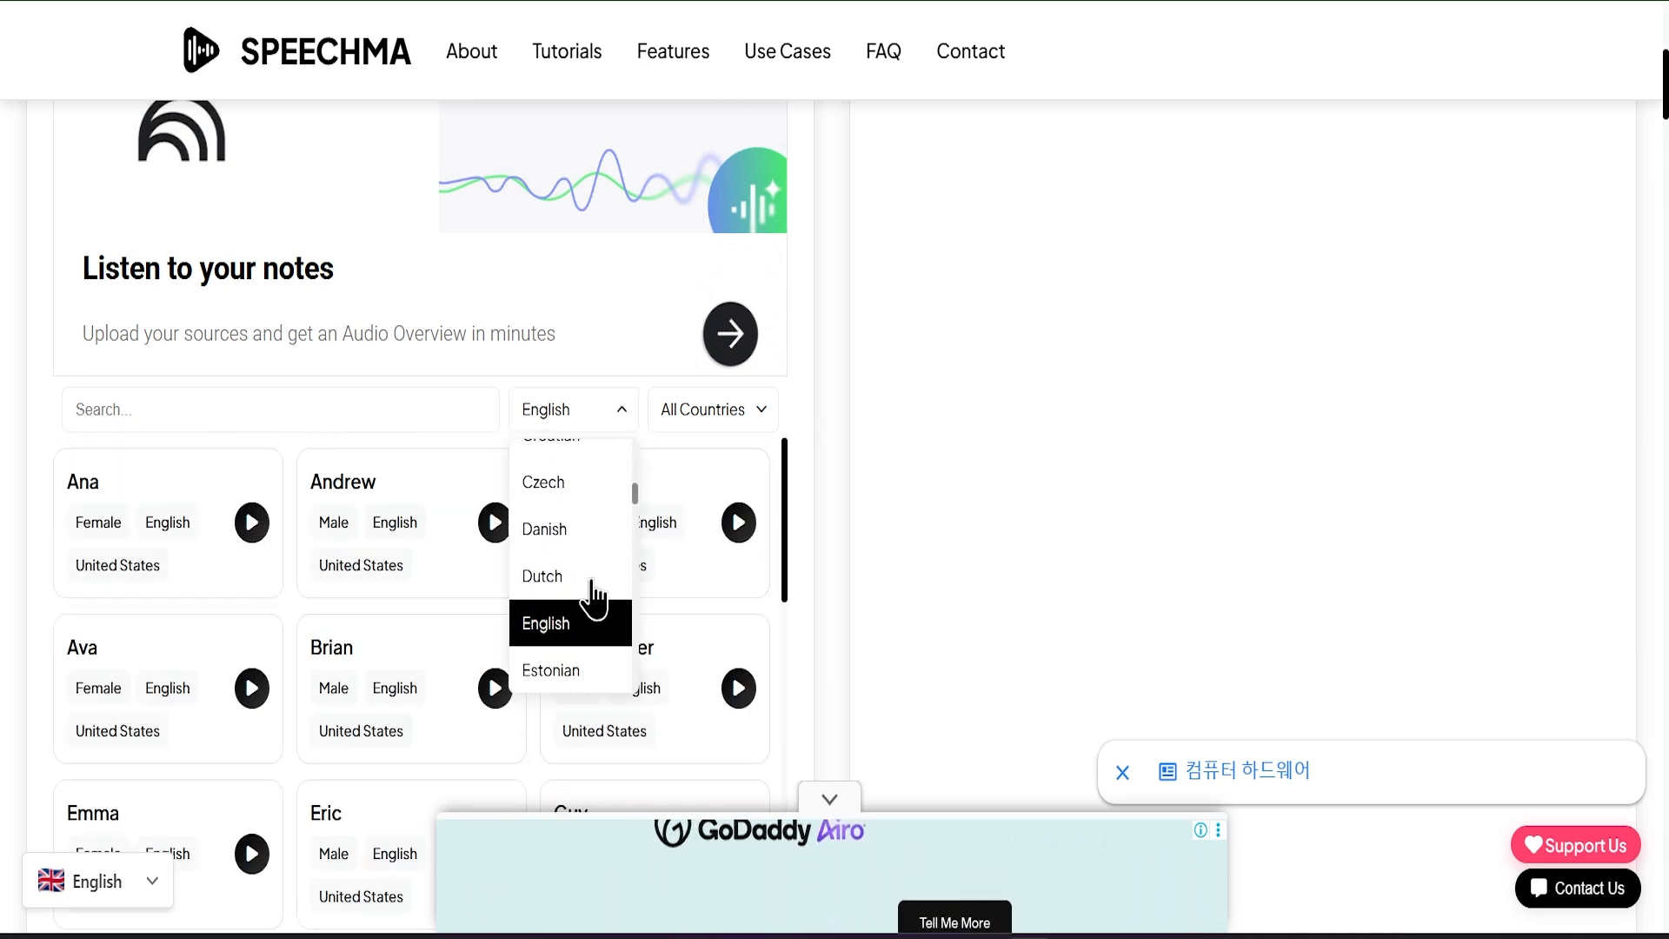
{"action": "scroll", "coordinate": [594, 597], "scroll_direction": "down", "scroll_amount": 3}
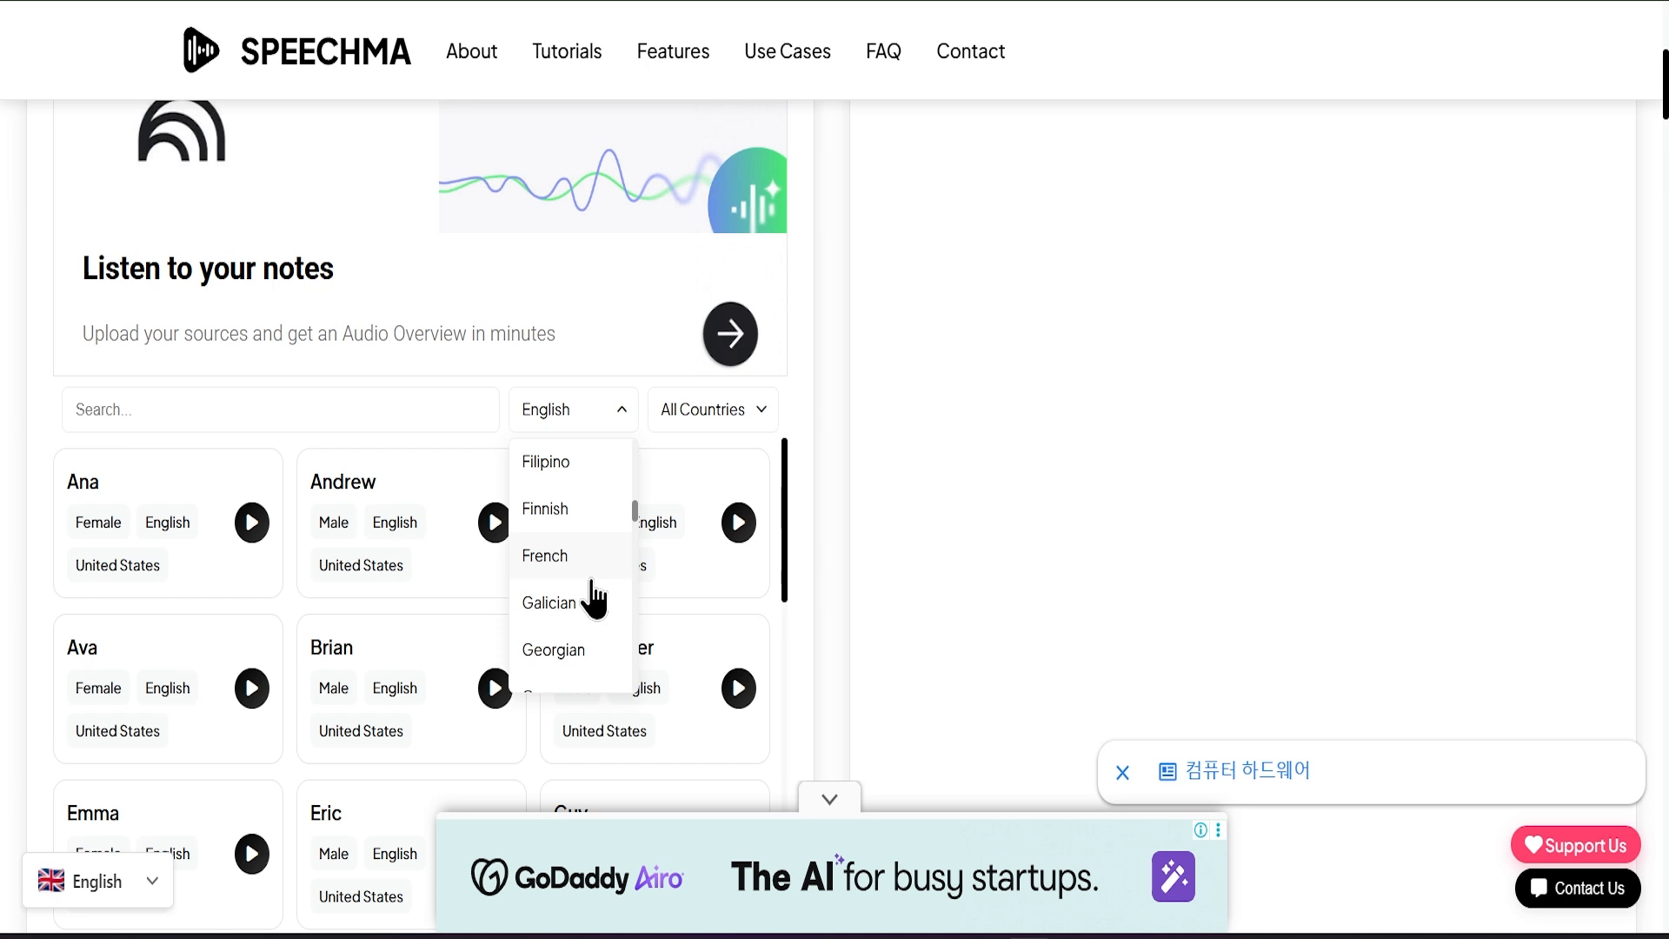
{"action": "scroll", "coordinate": [593, 598], "scroll_direction": "down", "scroll_amount": 1}
{"action": "scroll", "coordinate": [593, 598], "scroll_direction": "up", "scroll_amount": 5}
{"action": "scroll", "coordinate": [594, 598], "scroll_direction": "down", "scroll_amount": 1}
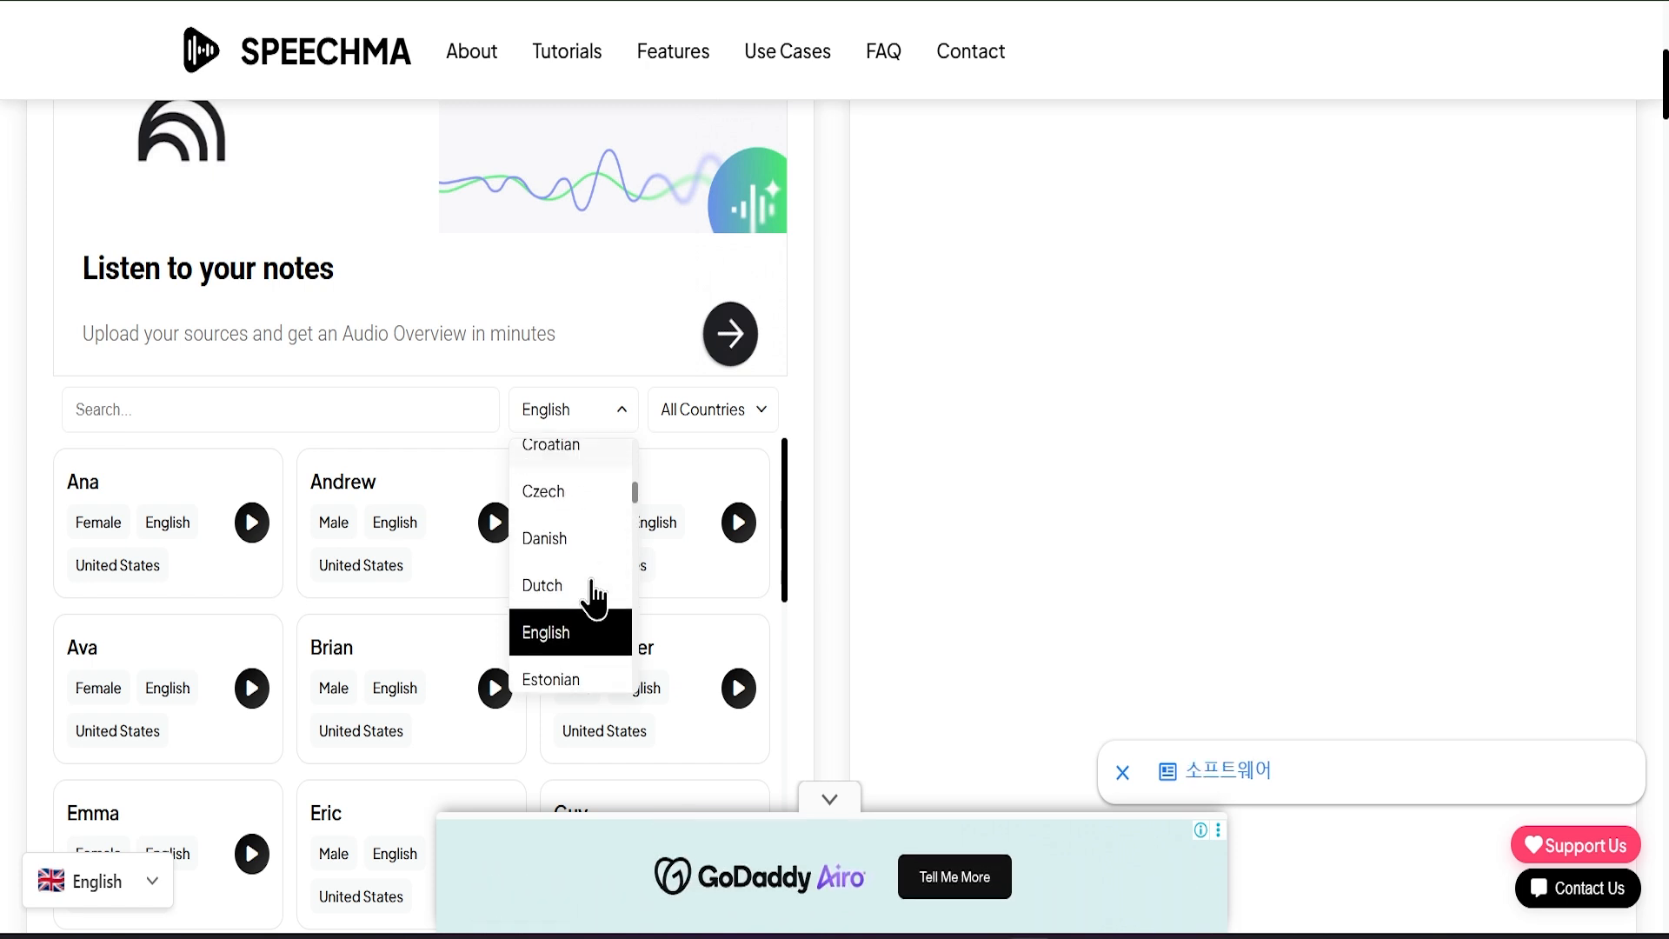
{"action": "scroll", "coordinate": [591, 633], "scroll_direction": "down", "scroll_amount": 3}
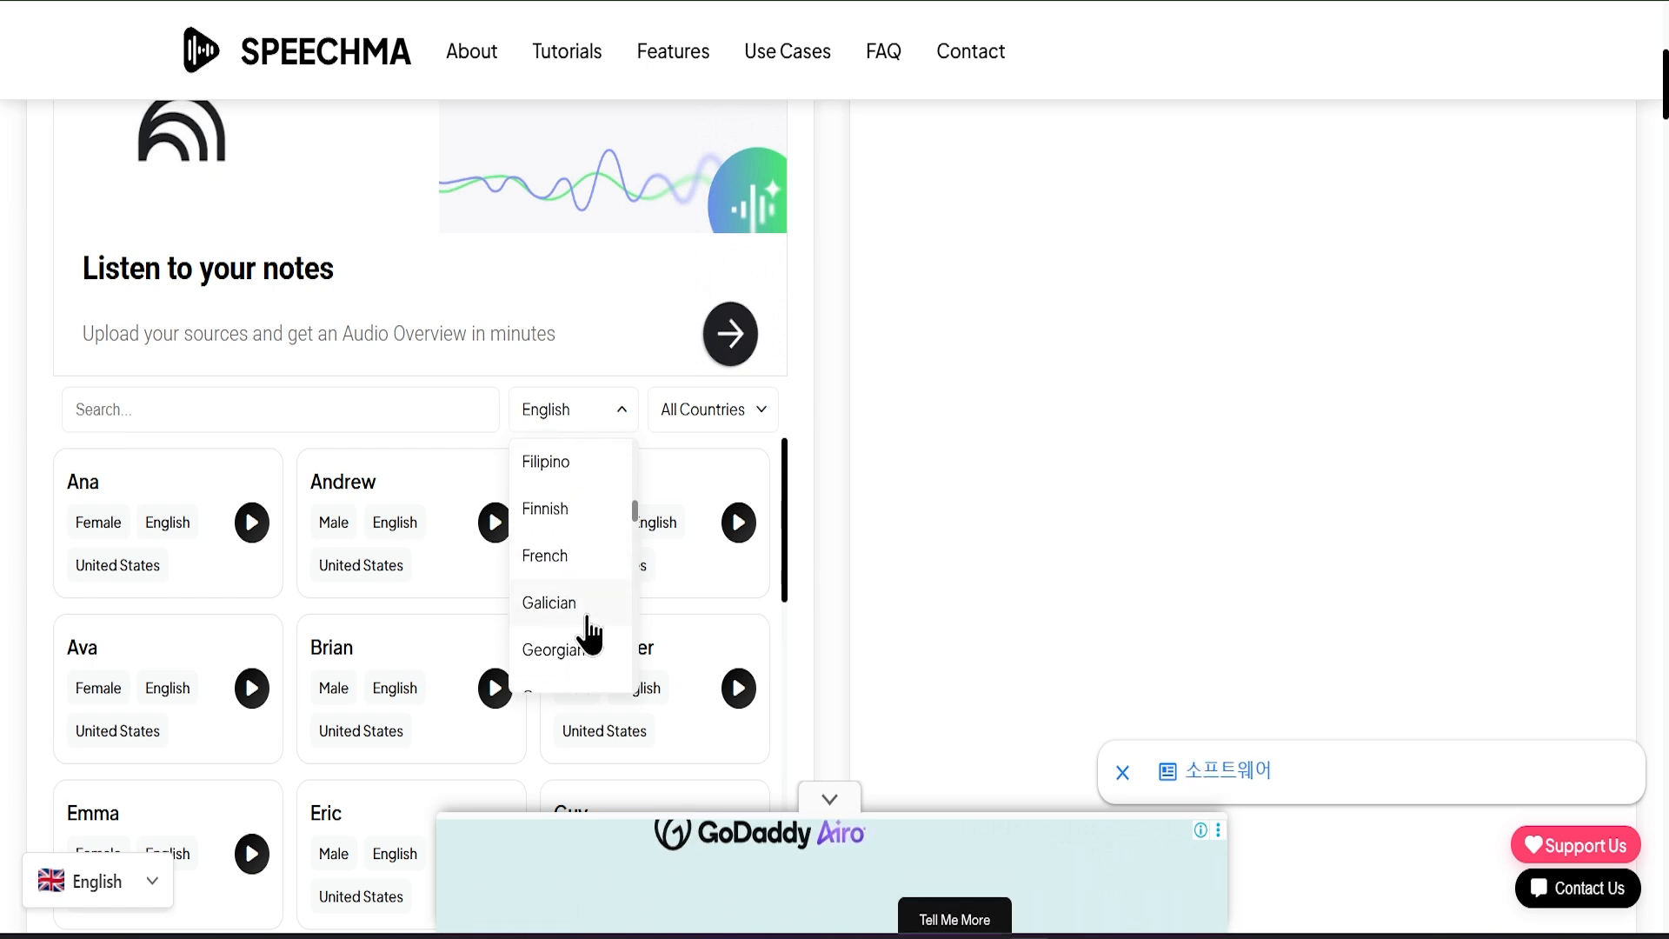
{"action": "scroll", "coordinate": [598, 424], "scroll_direction": "up", "scroll_amount": 7}
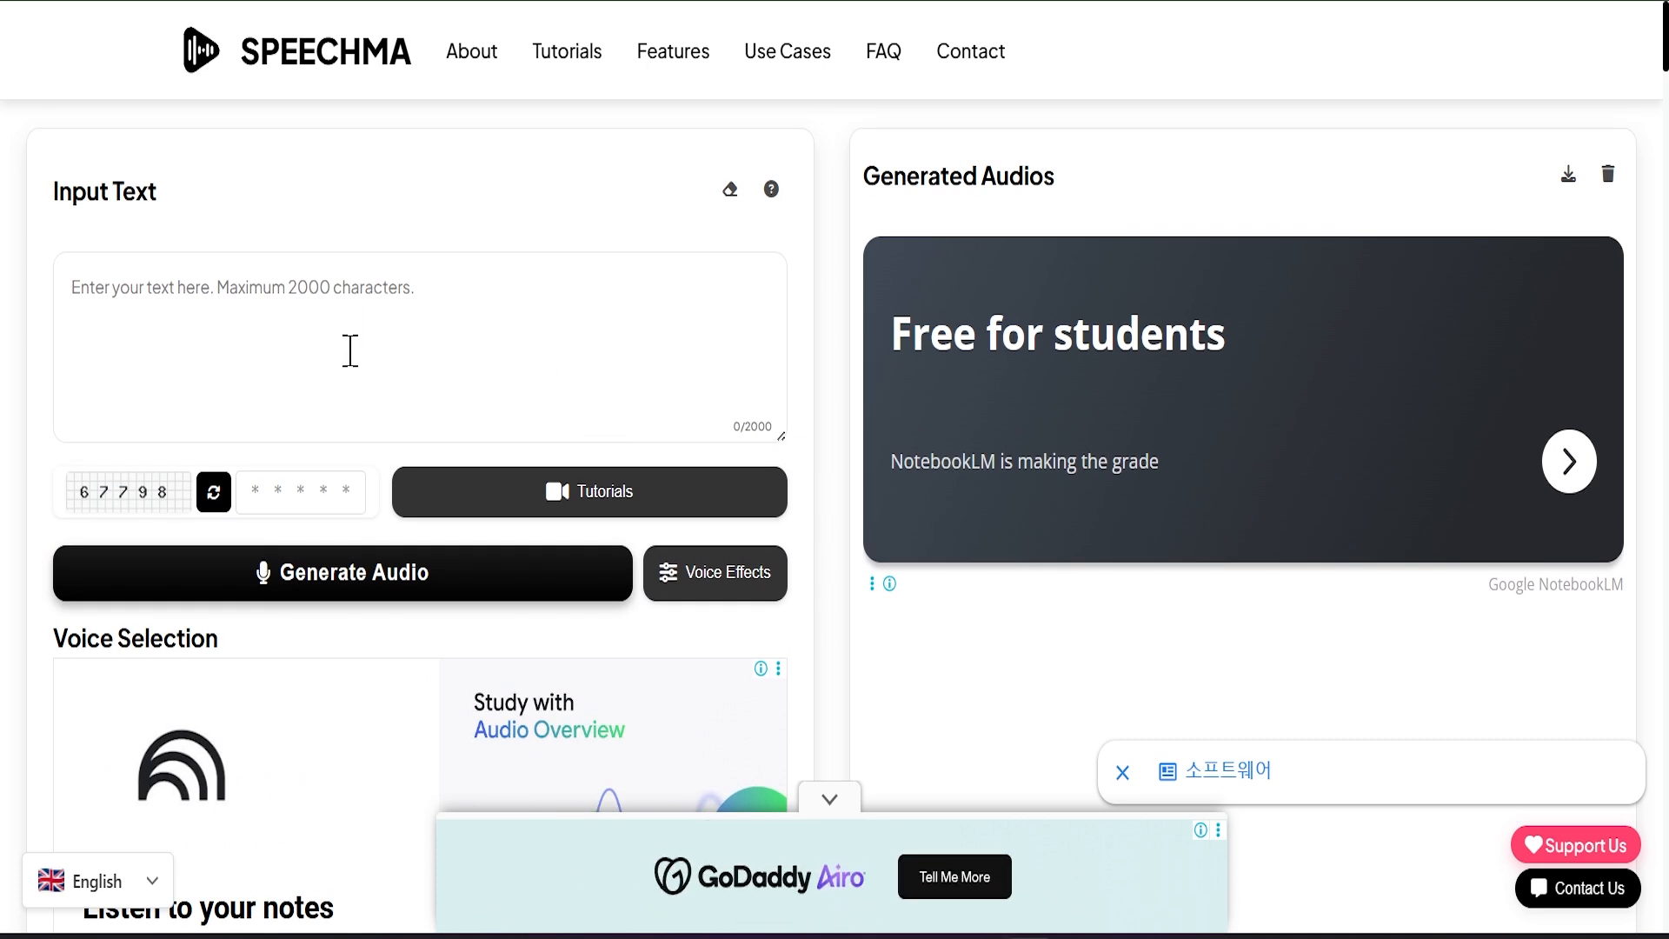
Fill the input text with the Speechma voiceover script beginning "Artificial Intelligence is changing the way people create content online."
{"action": "left_click", "coordinate": [122, 334]}
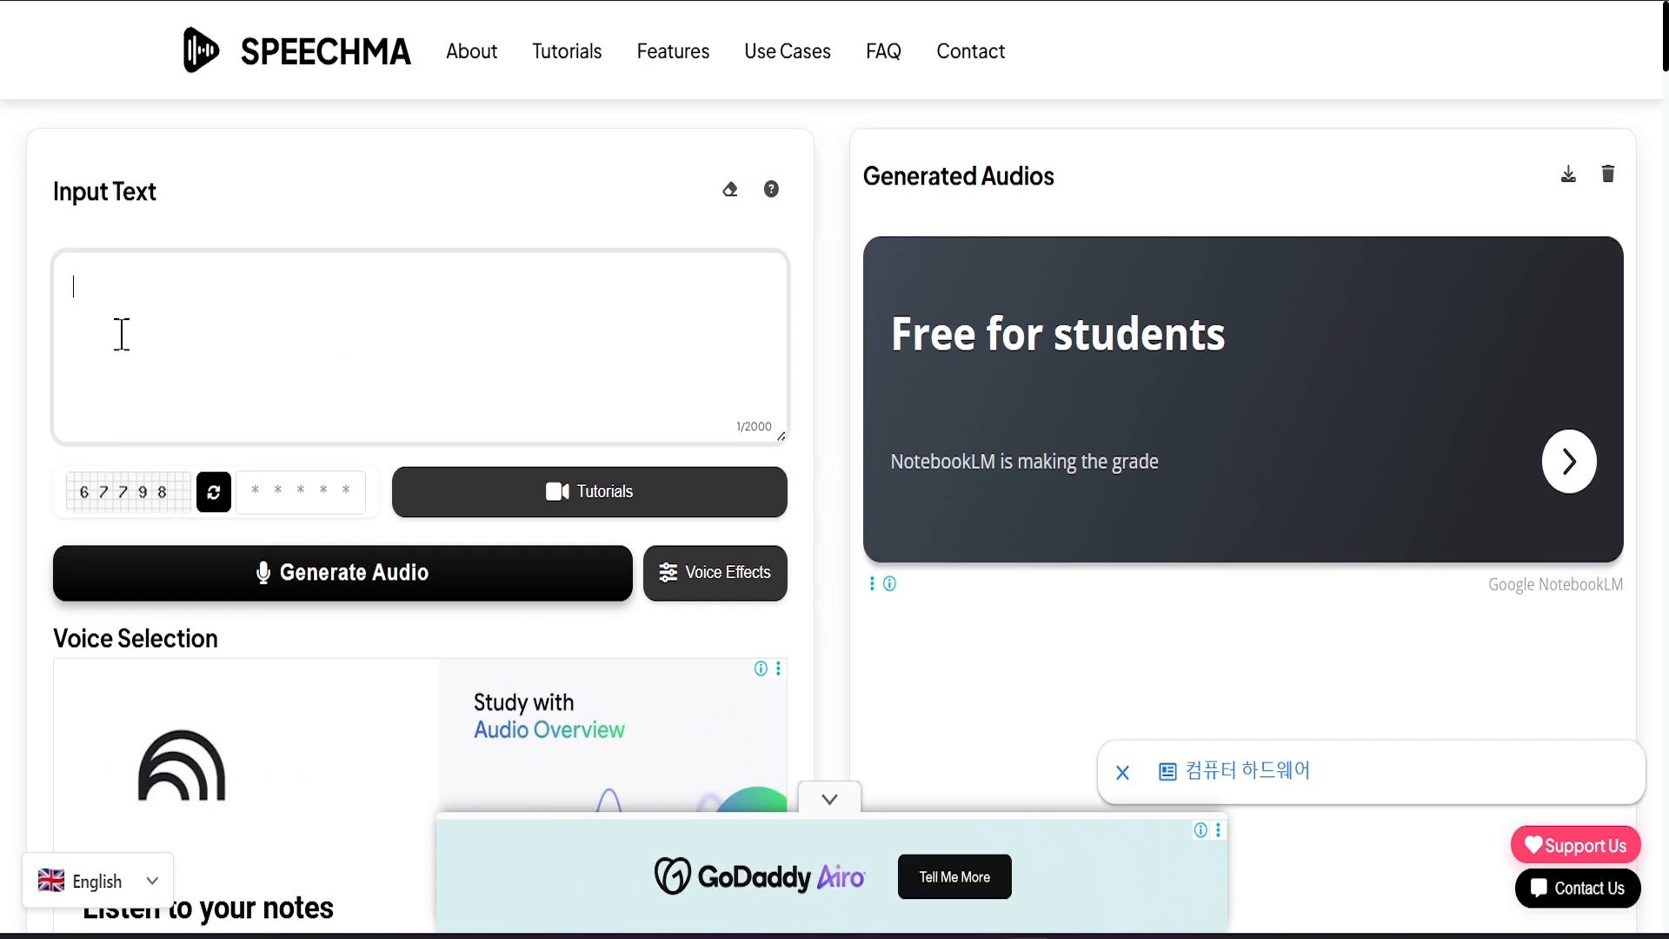
{"action": "type", "text": "\"Artificial Intelligence is changing the way people create content online. From videos and podcasts to audiobooks and presentations, AI voice generators are making voice creation faster and easier than ever before. In this video, we will explore a free AI voice tool called Speechma and see how you can generate voiceovers in just a few clicks without using any expensive software or recording equipment.\""}
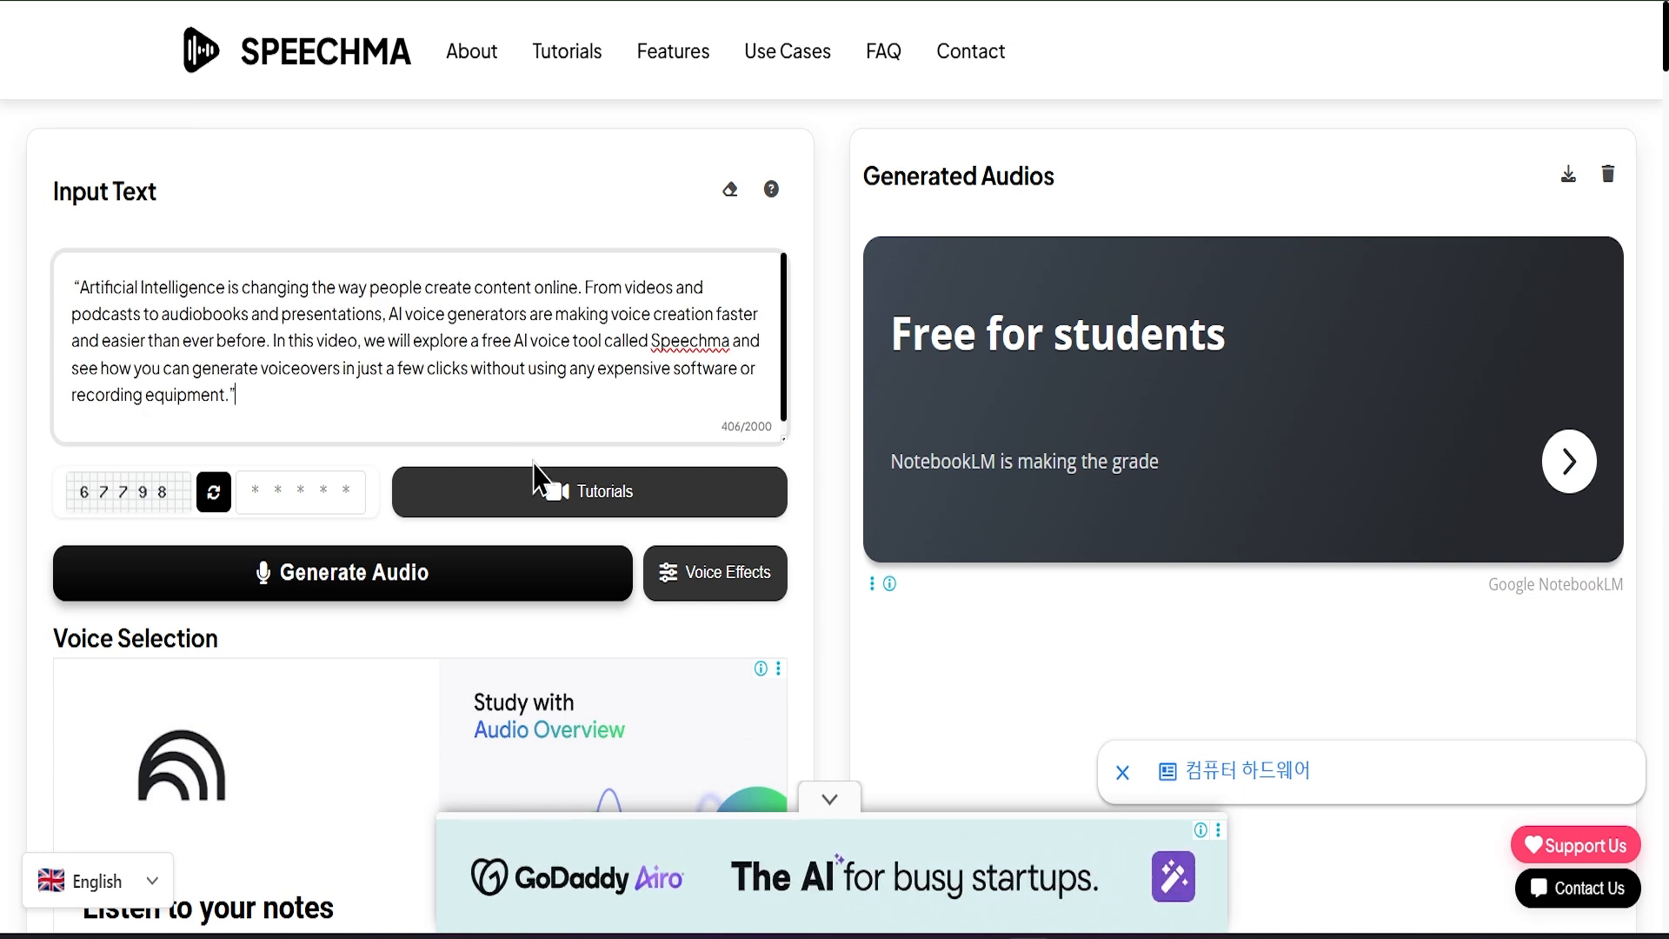
Insert a pause after "In this video" in the script and remove the comma before it
{"action": "left_click", "coordinate": [715, 578]}
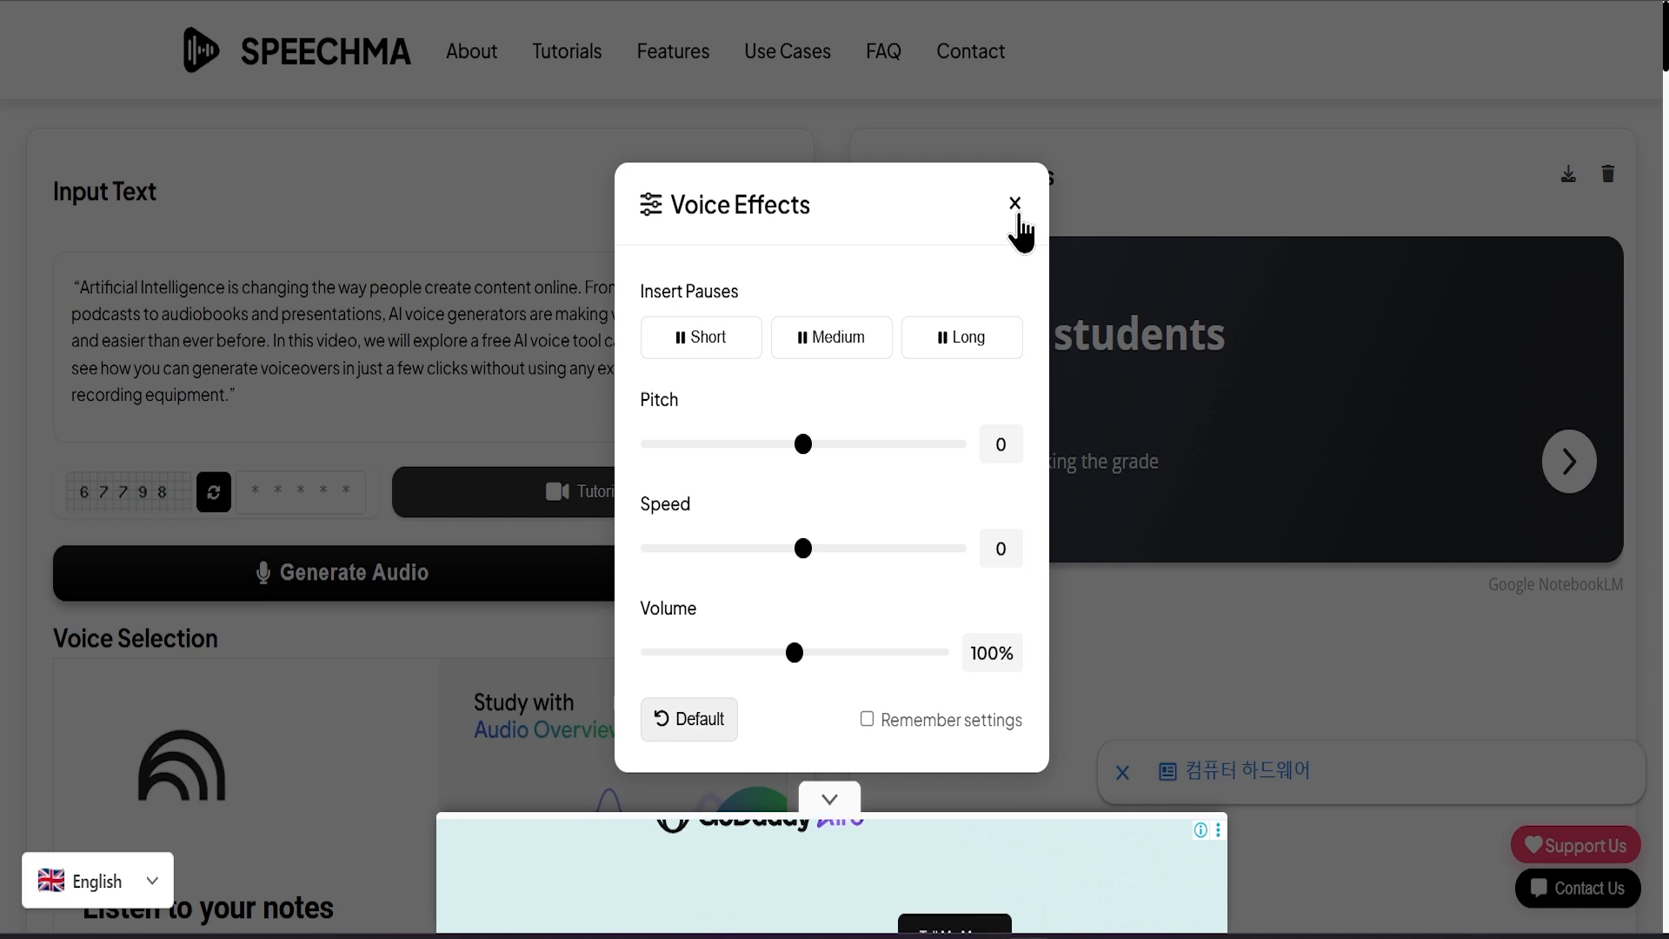
{"action": "left_click", "coordinate": [1014, 205]}
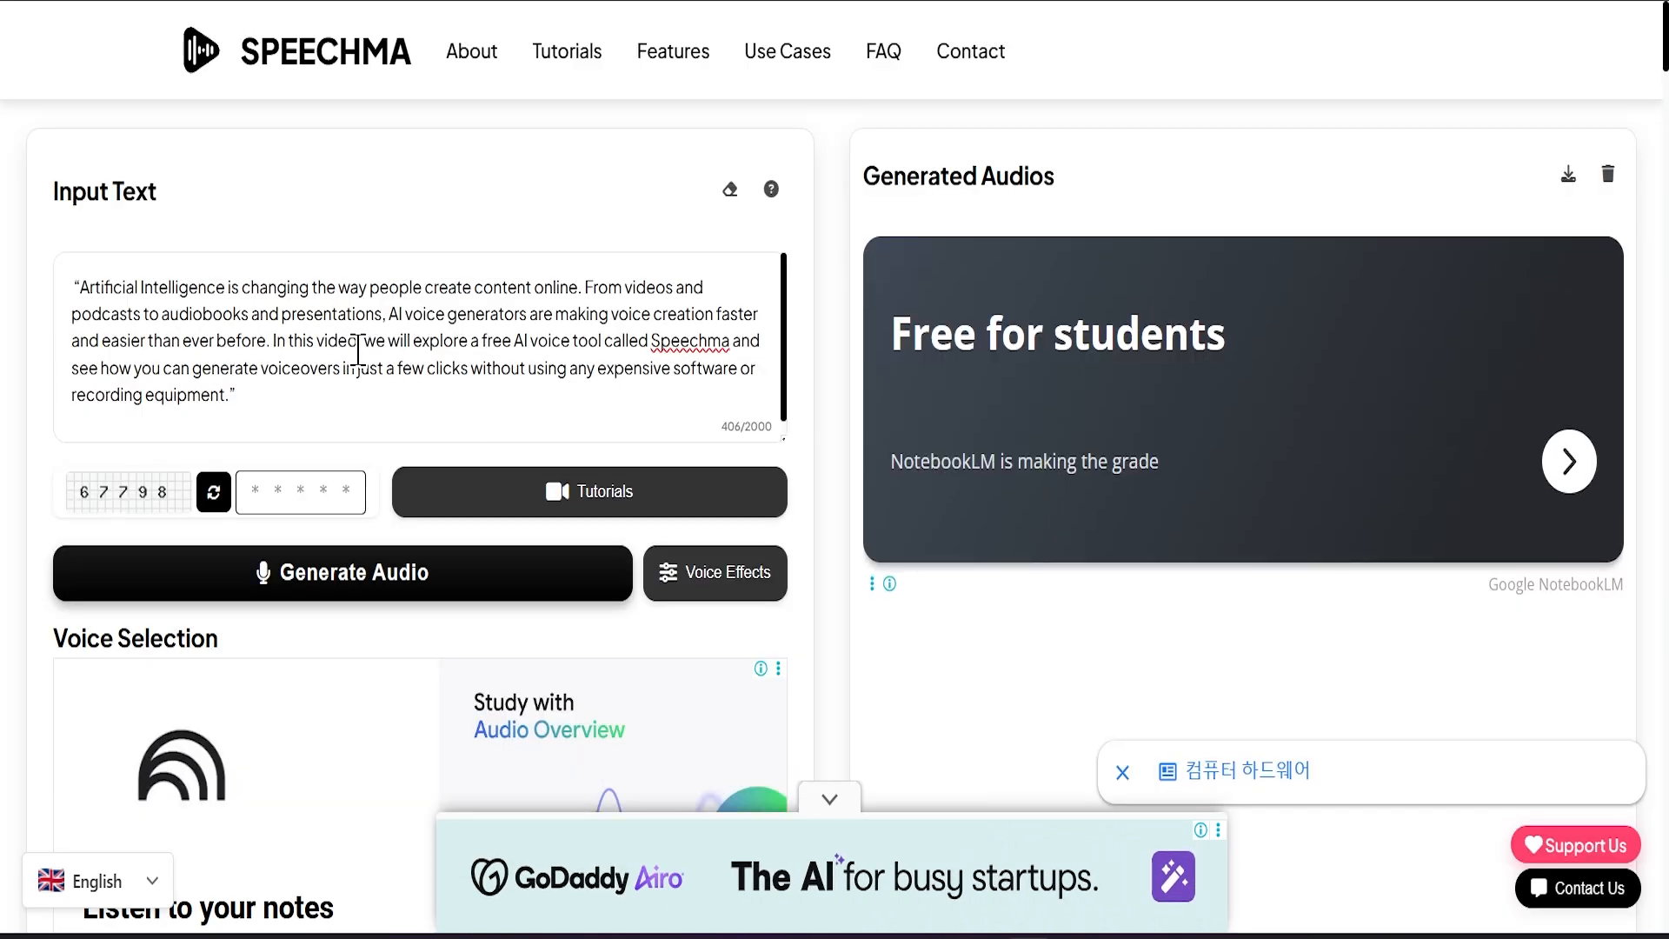
{"action": "left_click", "coordinate": [361, 340]}
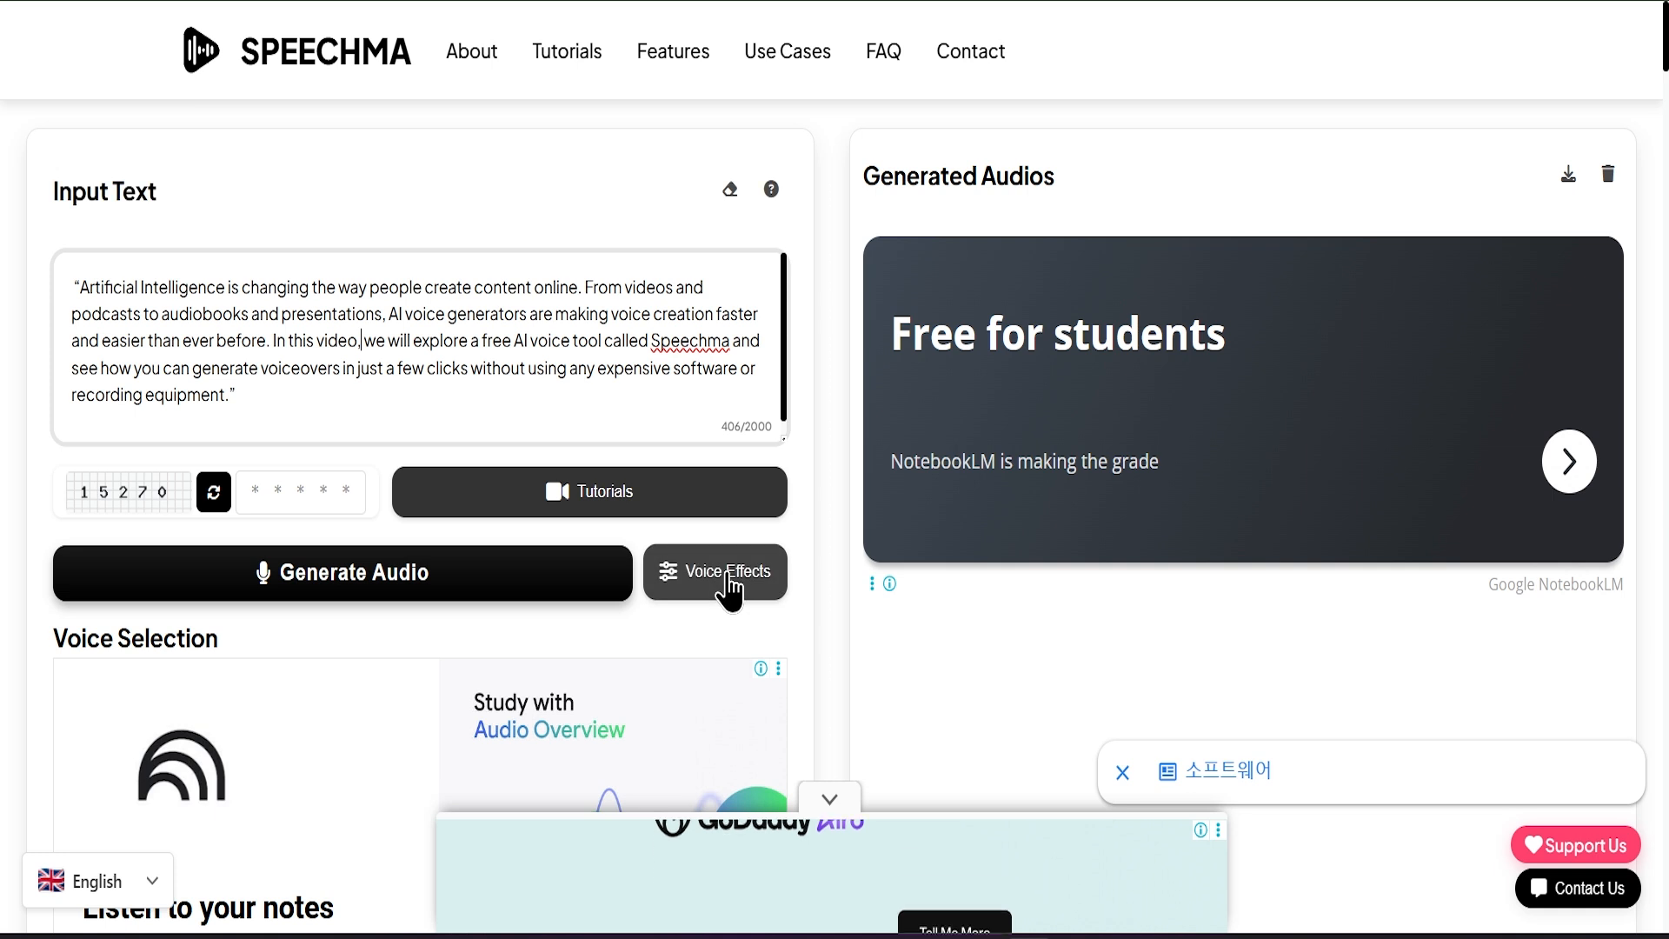
{"action": "left_click", "coordinate": [740, 602]}
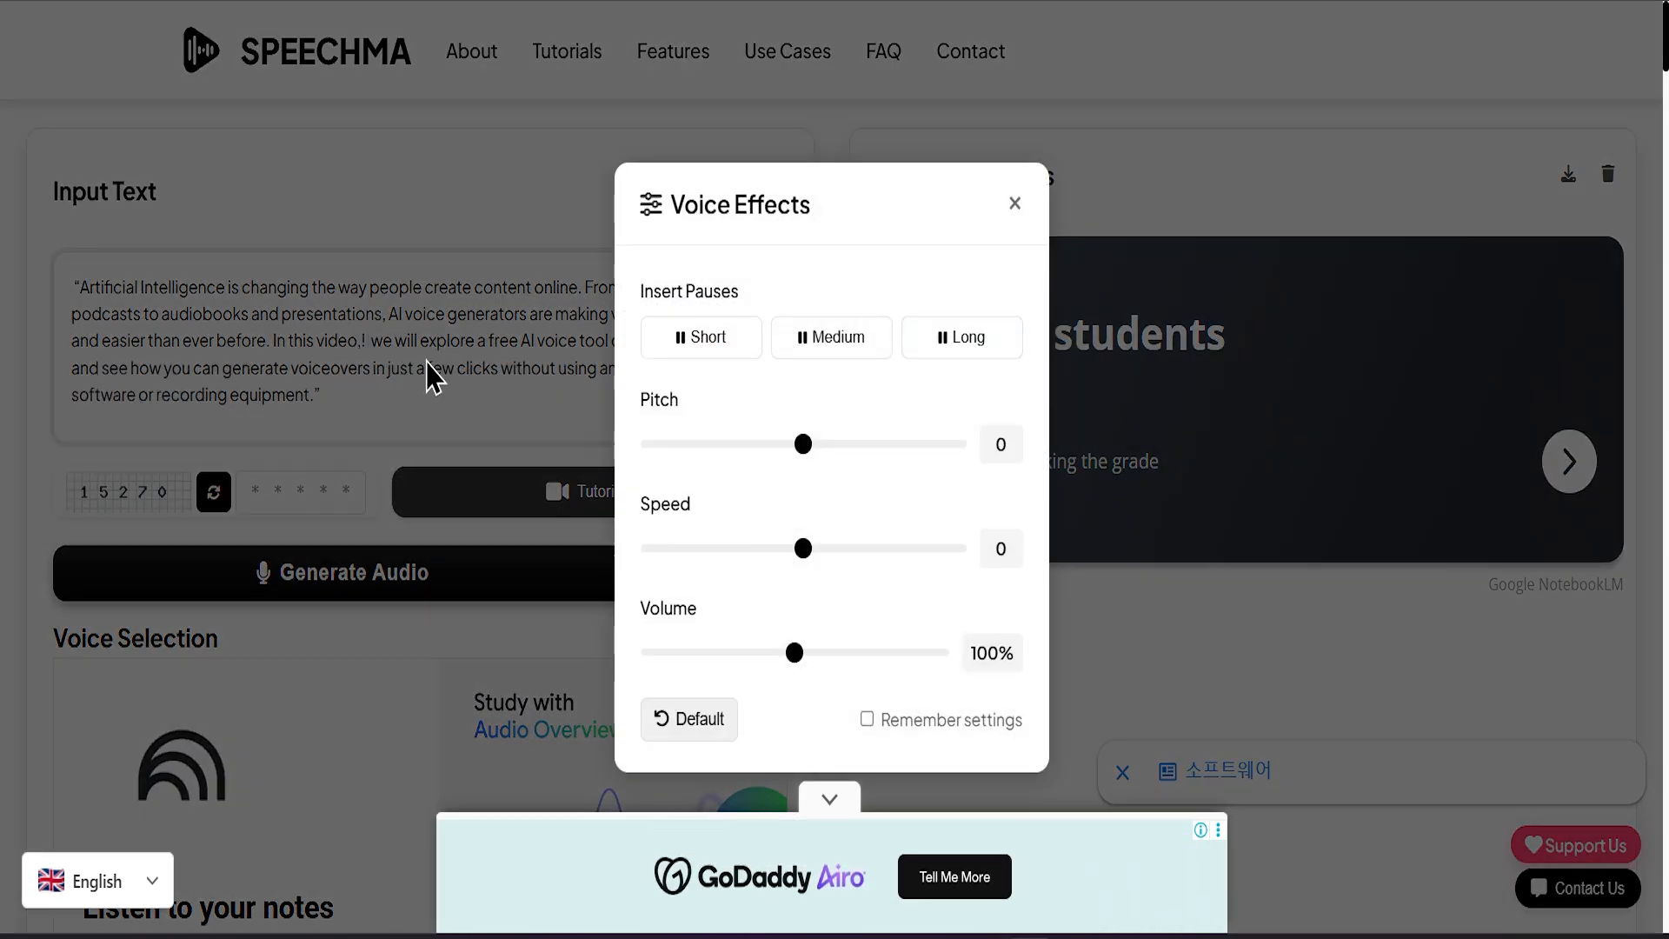
{"action": "left_click", "coordinate": [365, 355]}
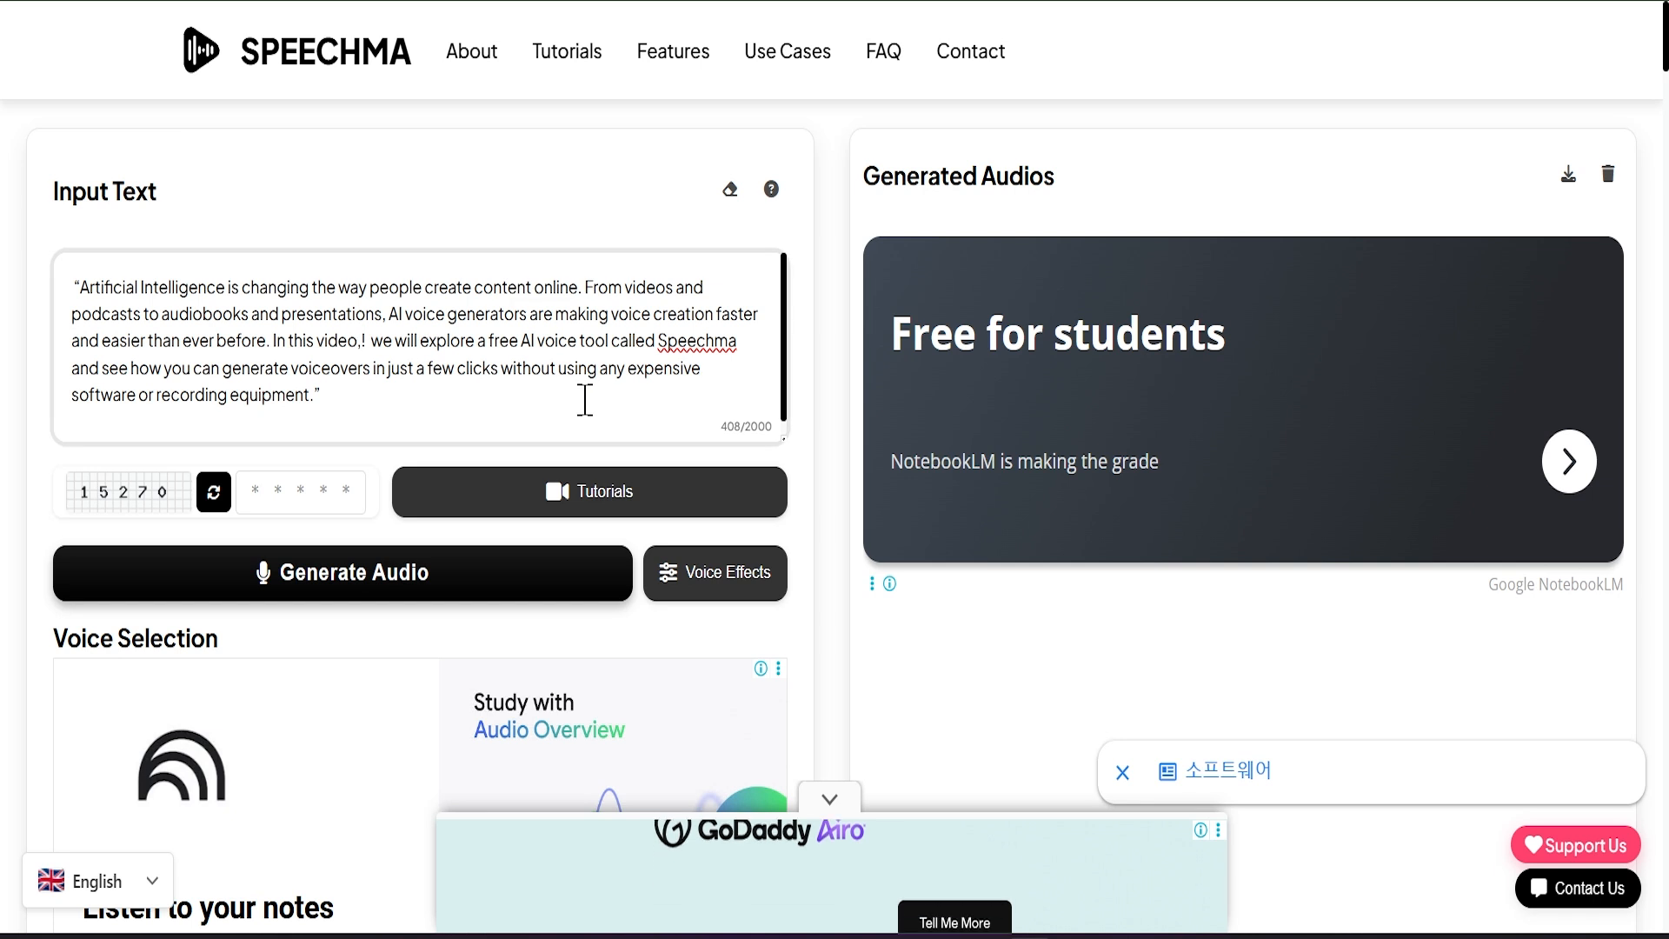
{"action": "key", "text": "BackSpace"}
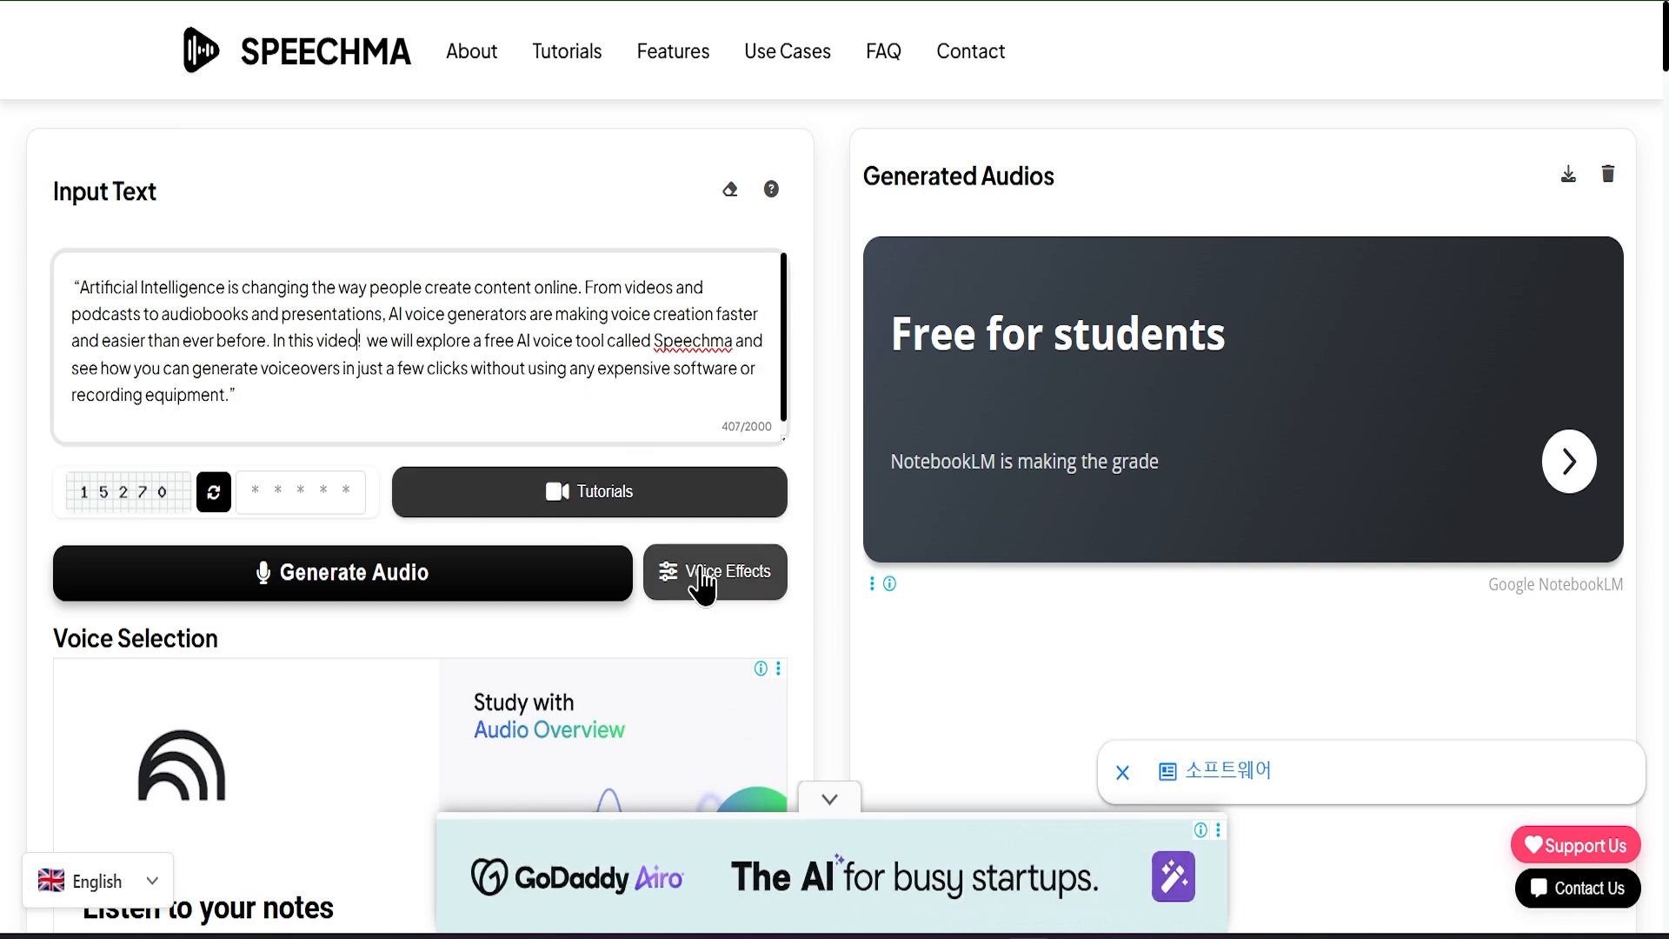
Set the voice effects to speed 8 and volume 111%
{"action": "left_click", "coordinate": [701, 581]}
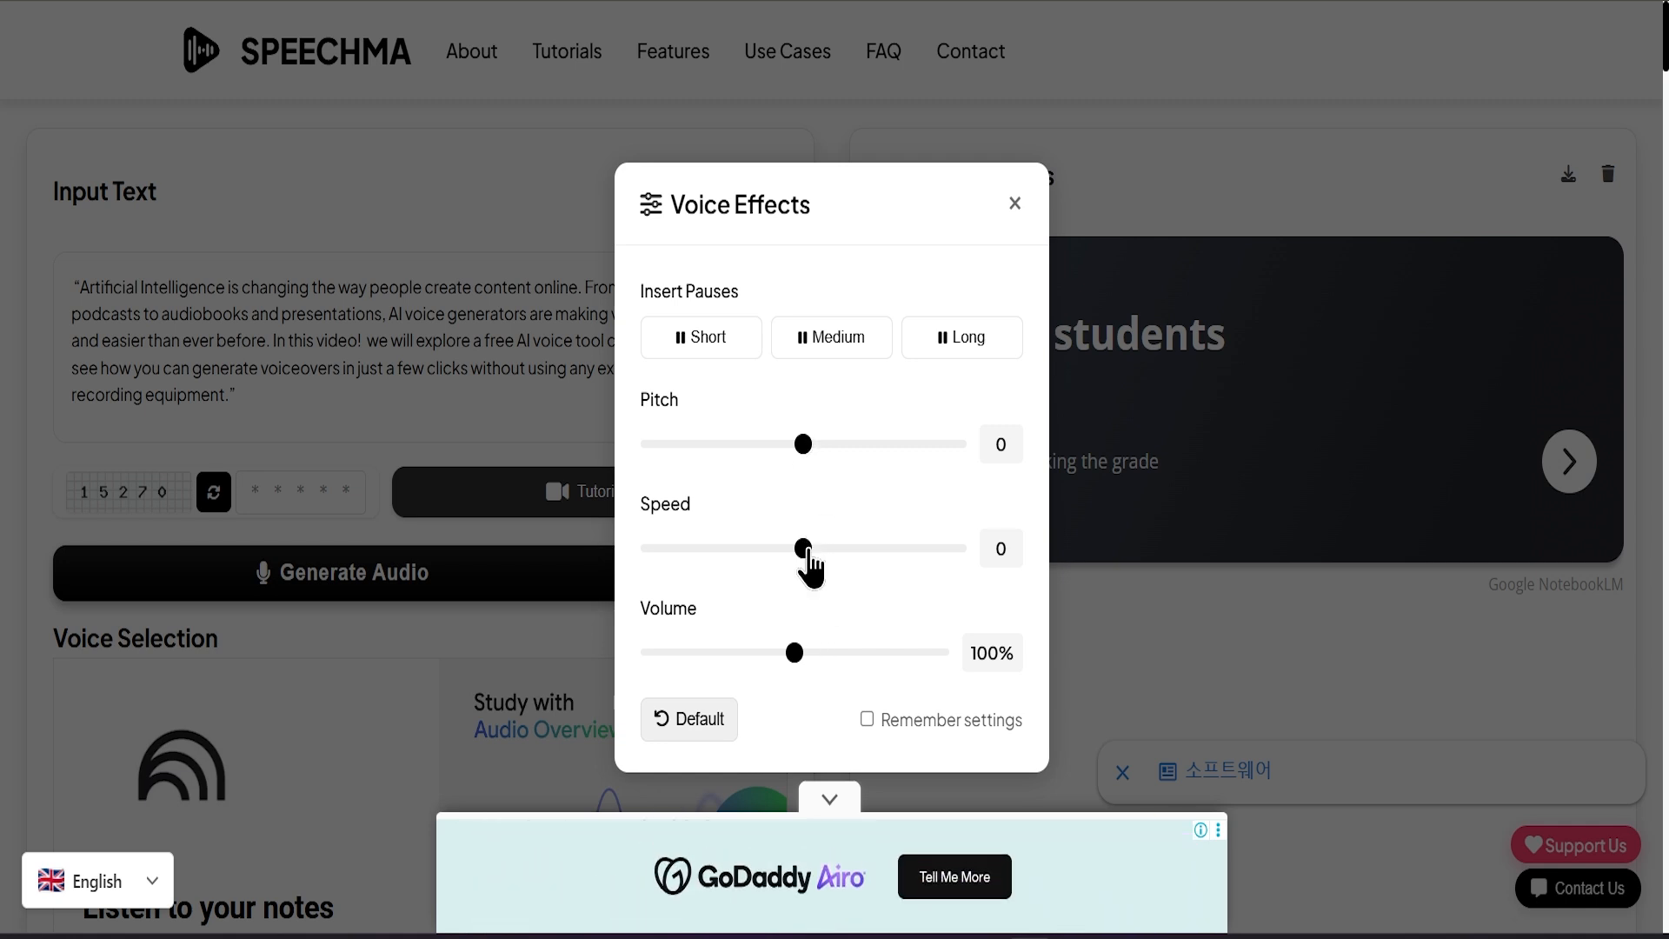
{"action": "left_click_drag", "start_coordinate": [798, 657], "coordinate": [817, 657]}
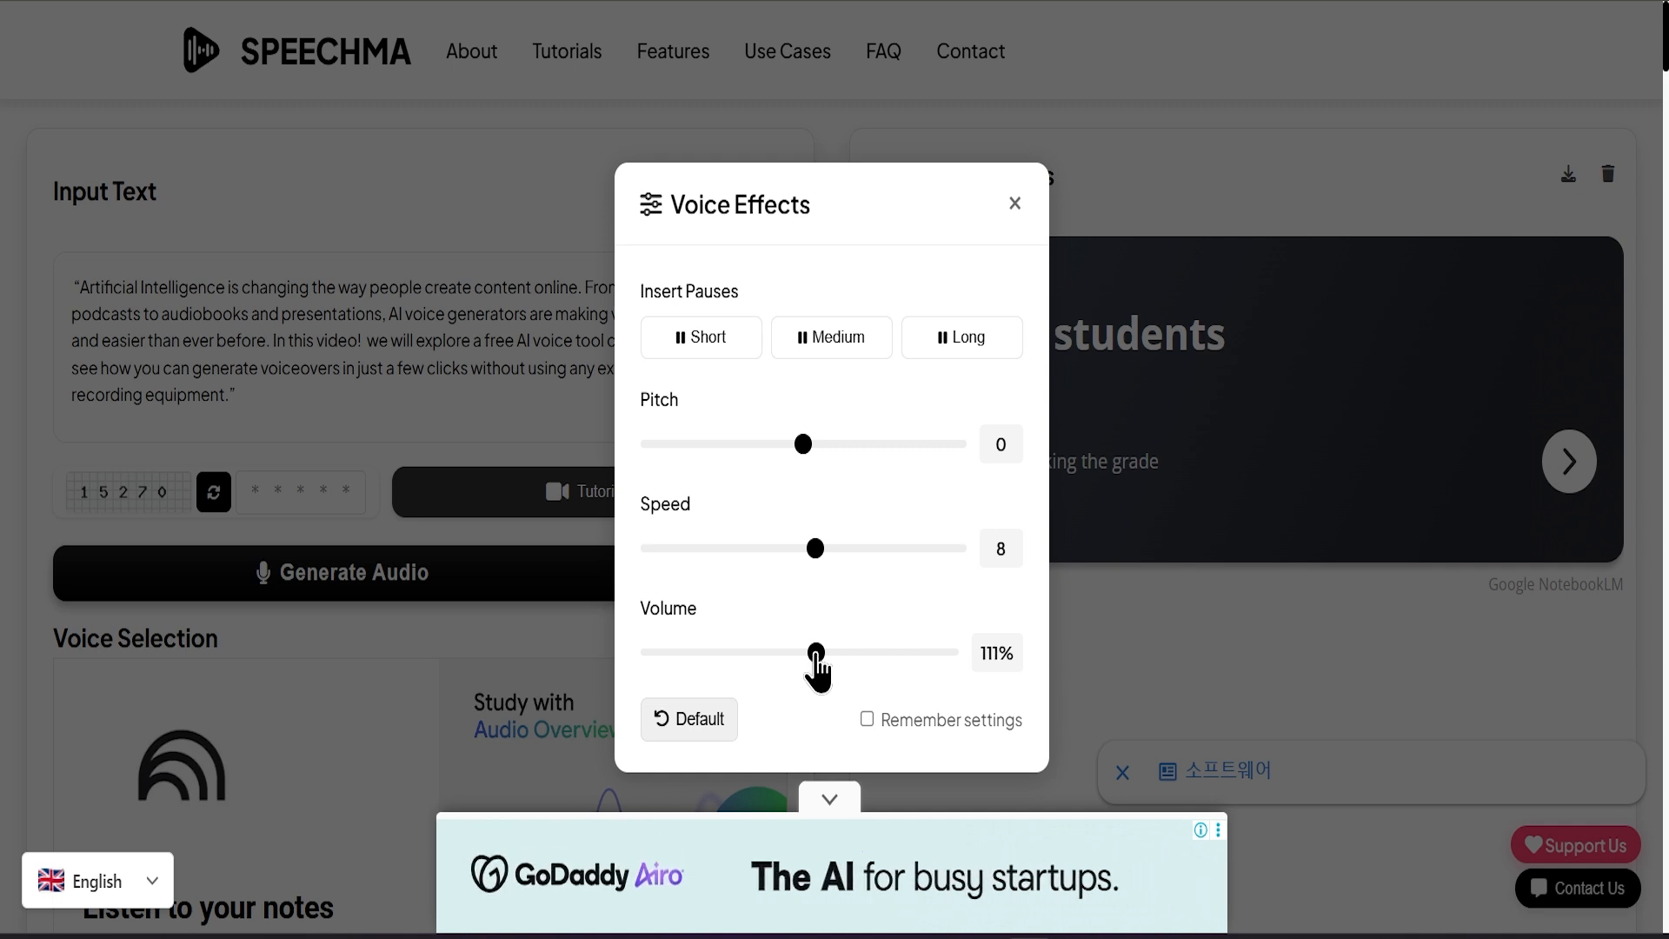
{"action": "left_click", "coordinate": [1015, 207]}
Enter the displayed verification code and generate the audio from the script
{"action": "left_click", "coordinate": [335, 492]}
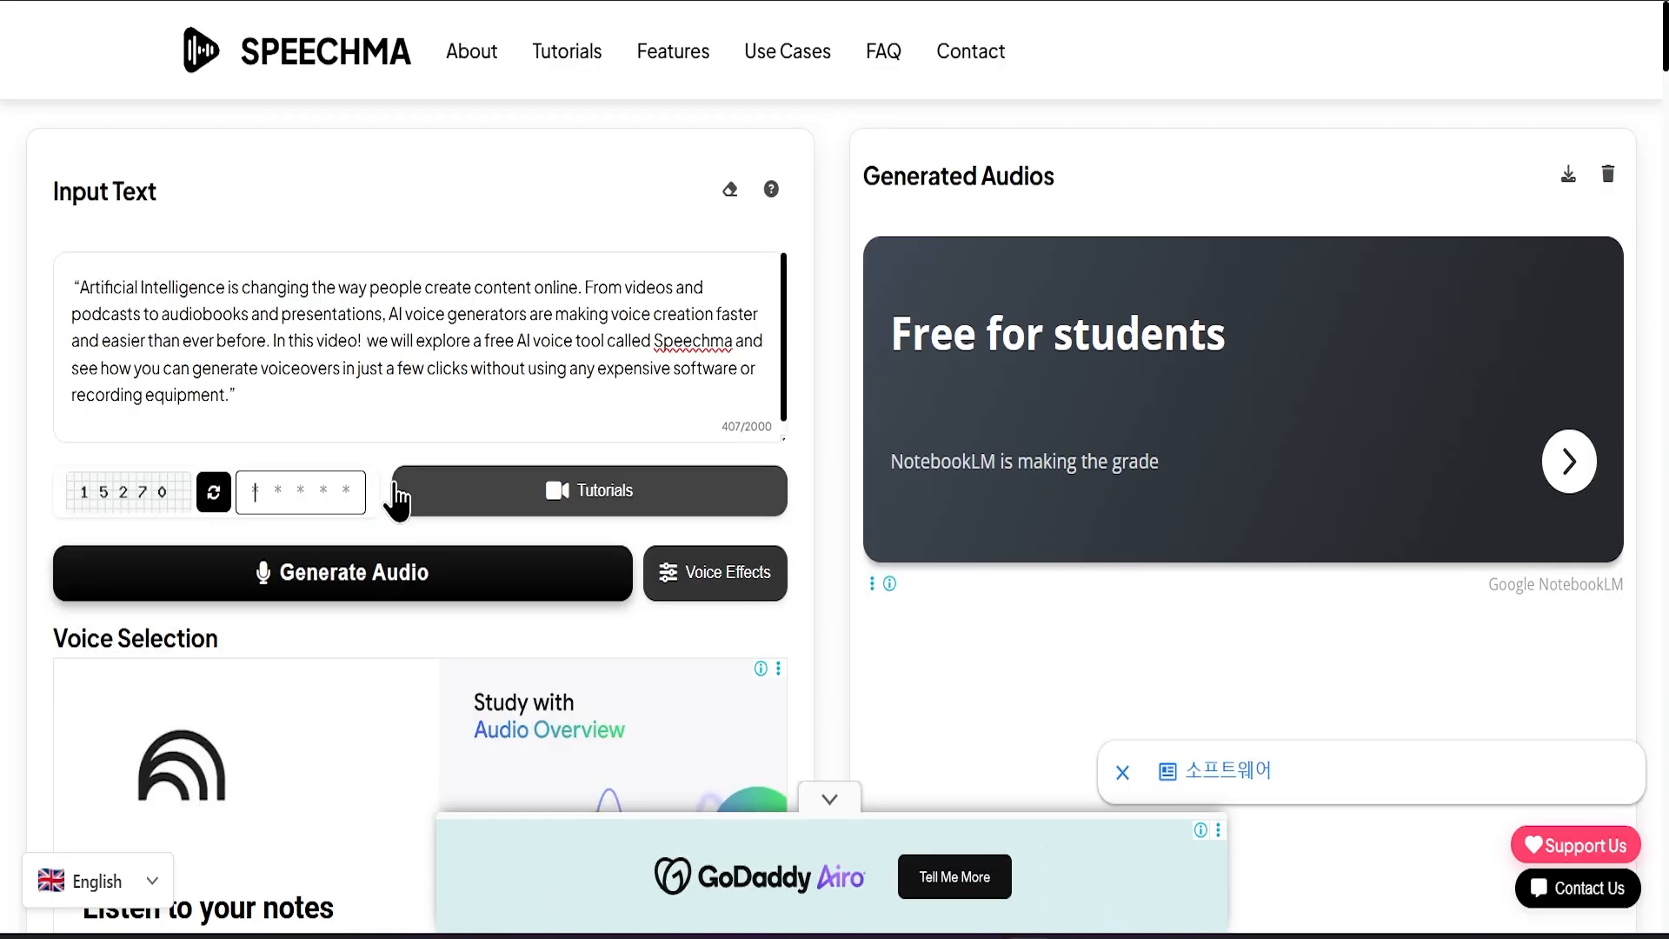
{"action": "type", "text": "15"}
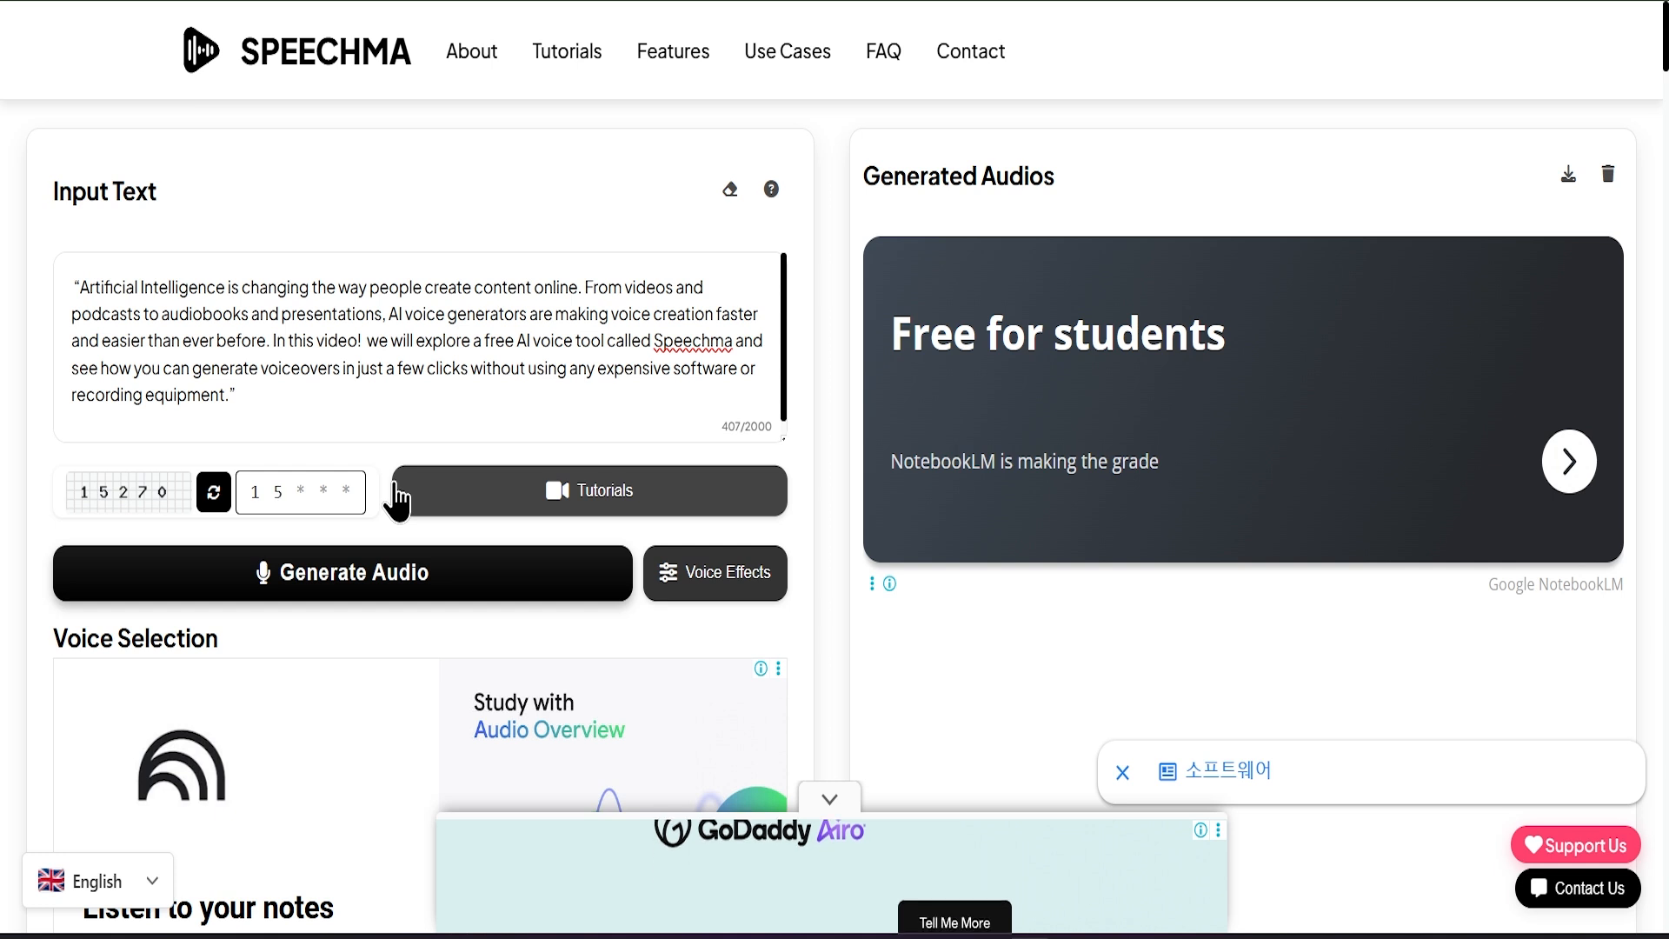
{"action": "type", "text": "270"}
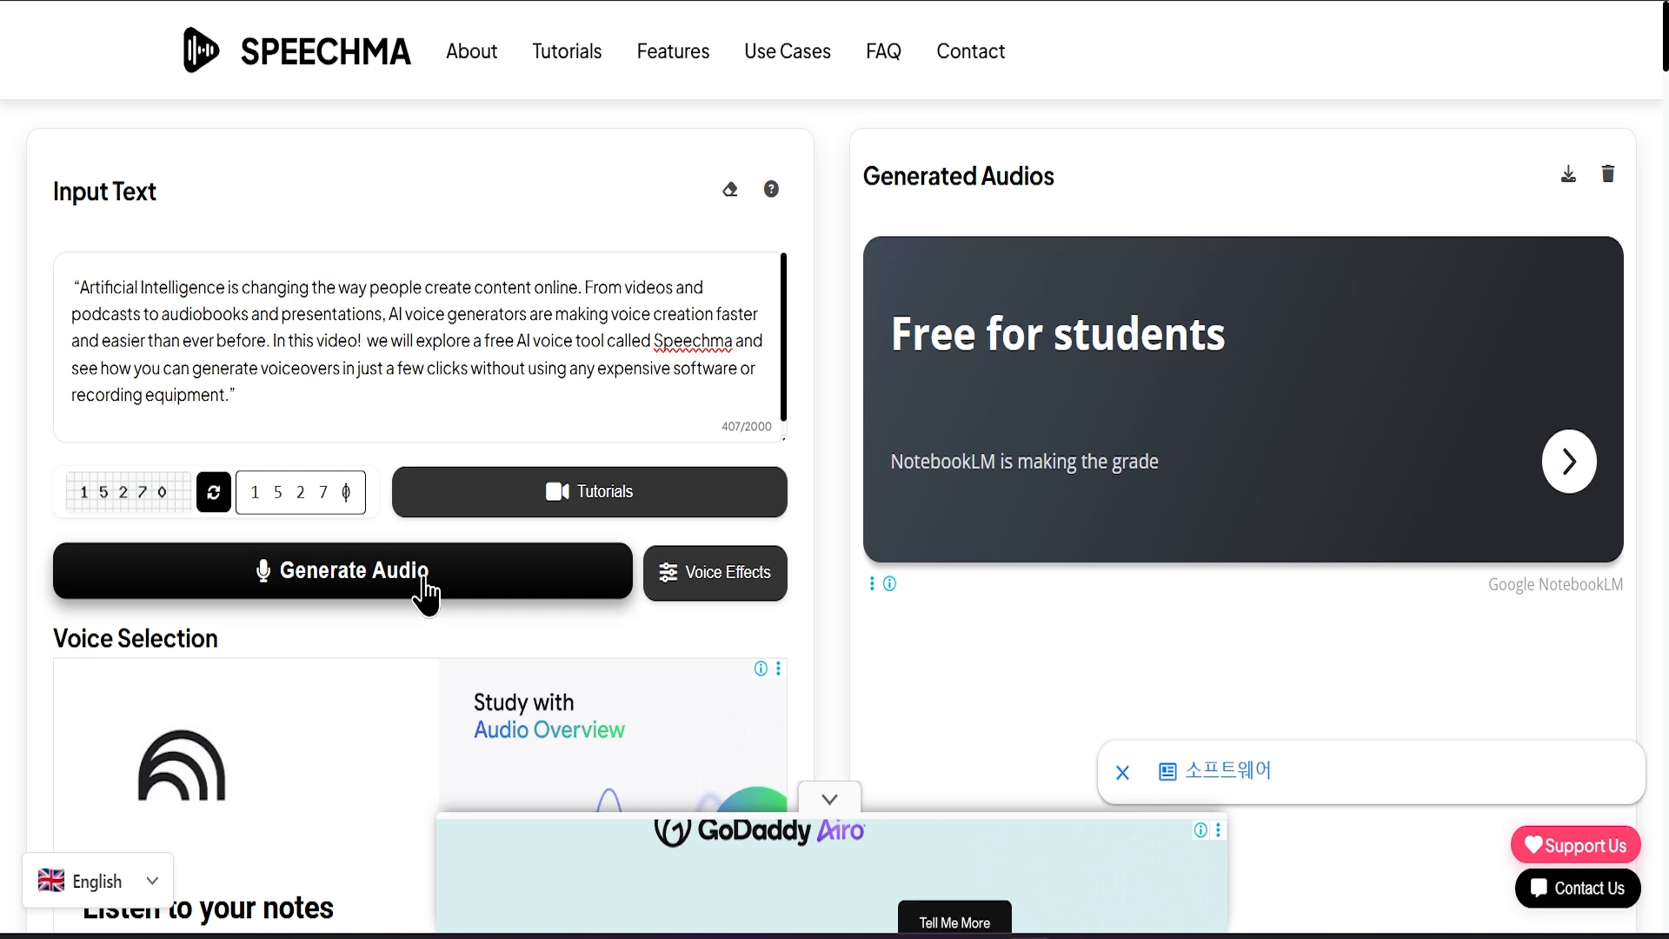
{"action": "left_click", "coordinate": [417, 594]}
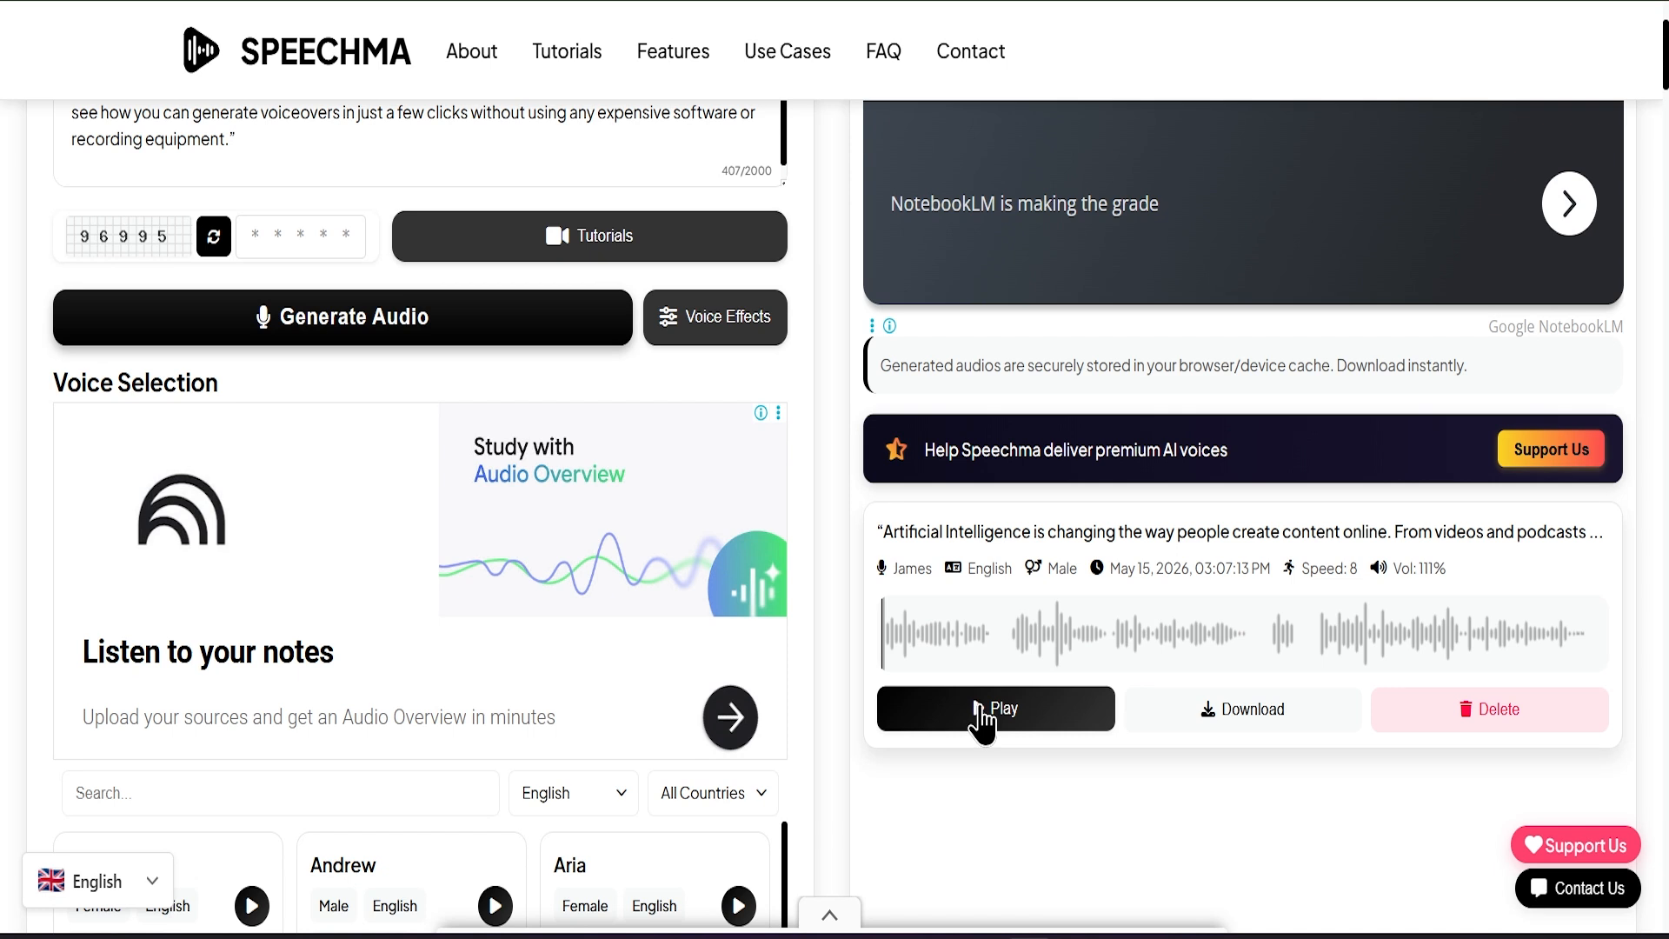
Play the generated audio to check the voiceover, pausing it partway through
{"action": "left_click", "coordinate": [982, 718]}
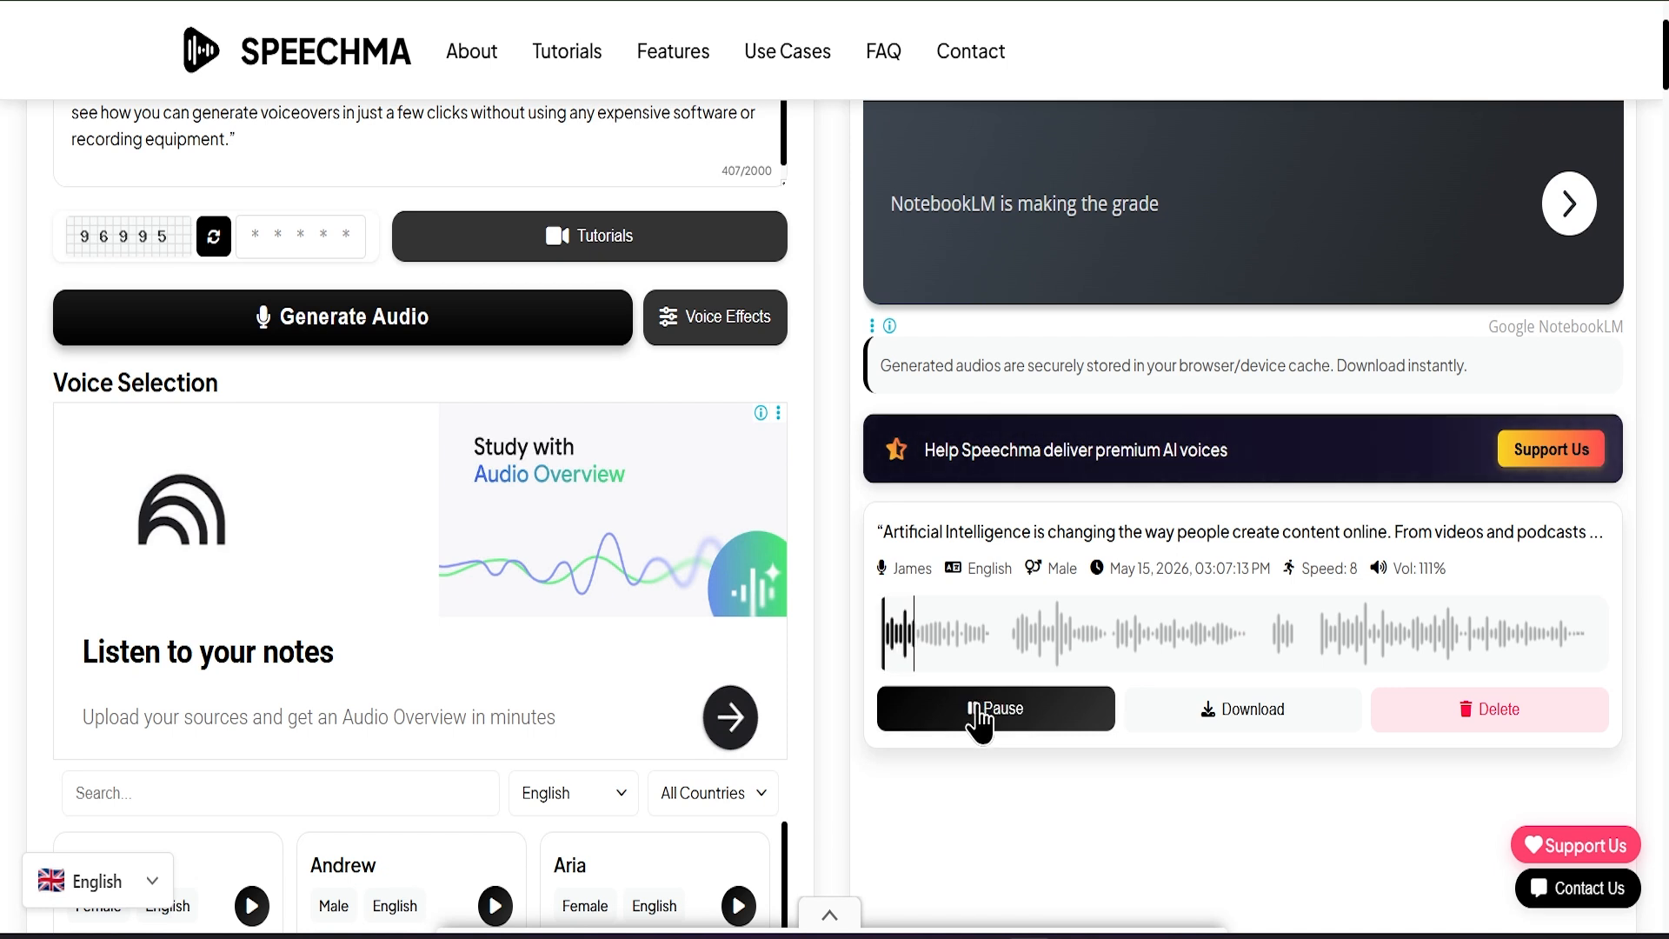
{"action": "scroll", "coordinate": [609, 639], "scroll_direction": "up", "scroll_amount": 3}
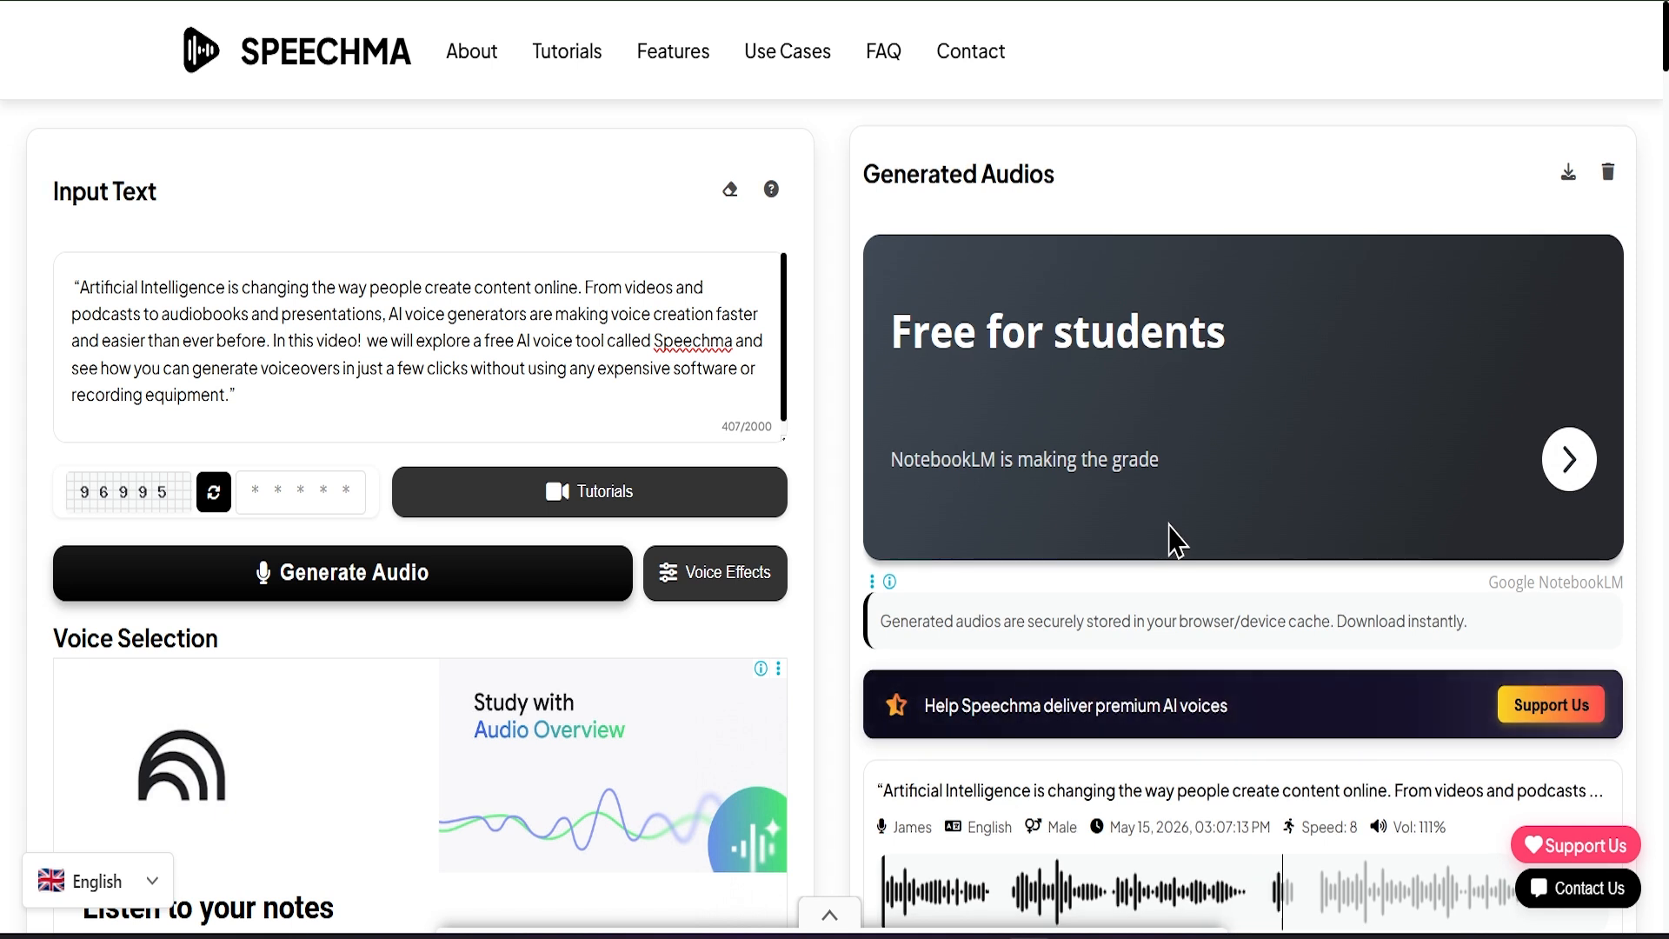
{"action": "scroll", "coordinate": [927, 622], "scroll_direction": "down", "scroll_amount": 1}
{"action": "scroll", "coordinate": [927, 622], "scroll_direction": "down", "scroll_amount": 1}
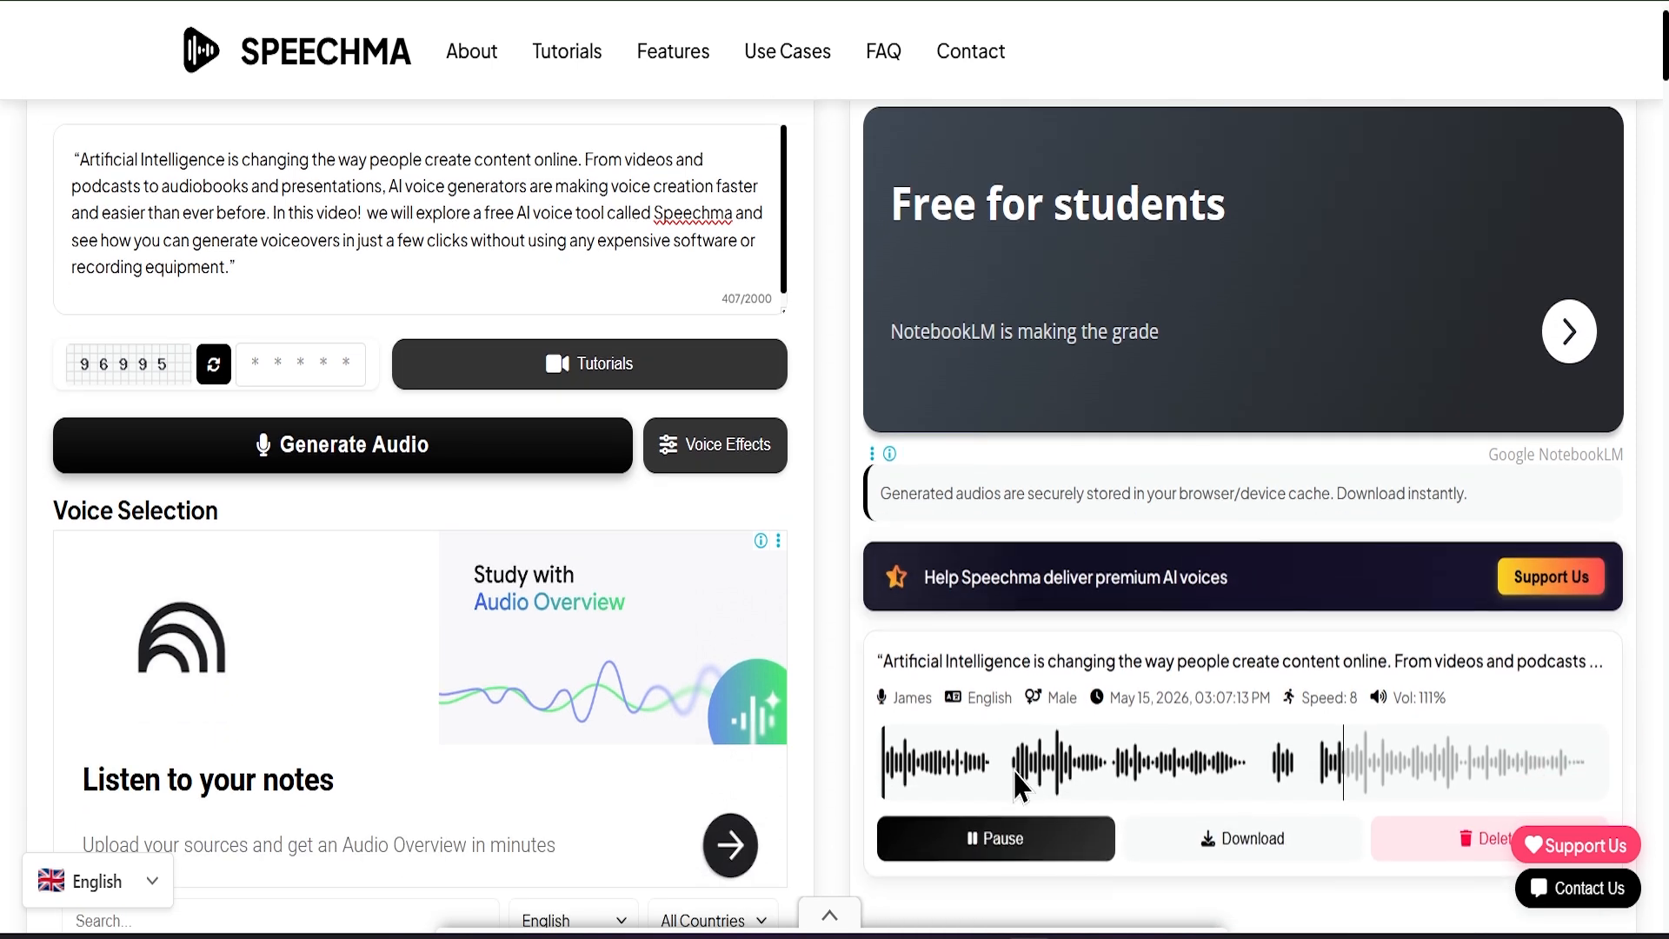
{"action": "left_click", "coordinate": [987, 843]}
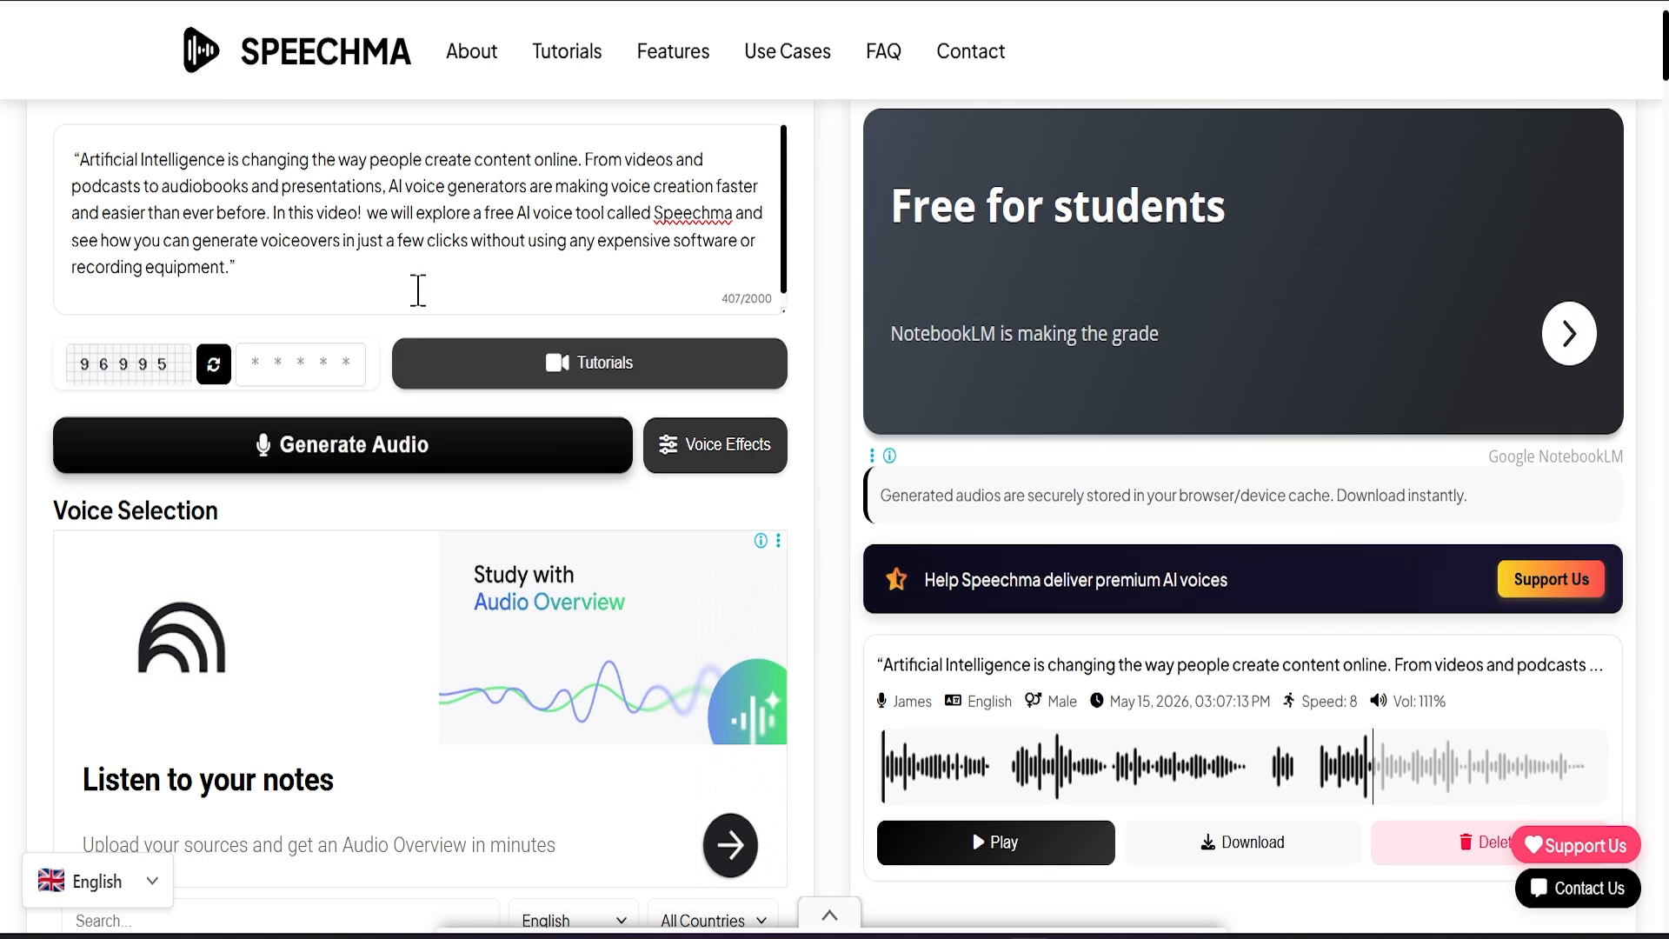
Replay the rest of the James voiceover from an earlier point on its waveform
{"action": "left_click", "coordinate": [1241, 763]}
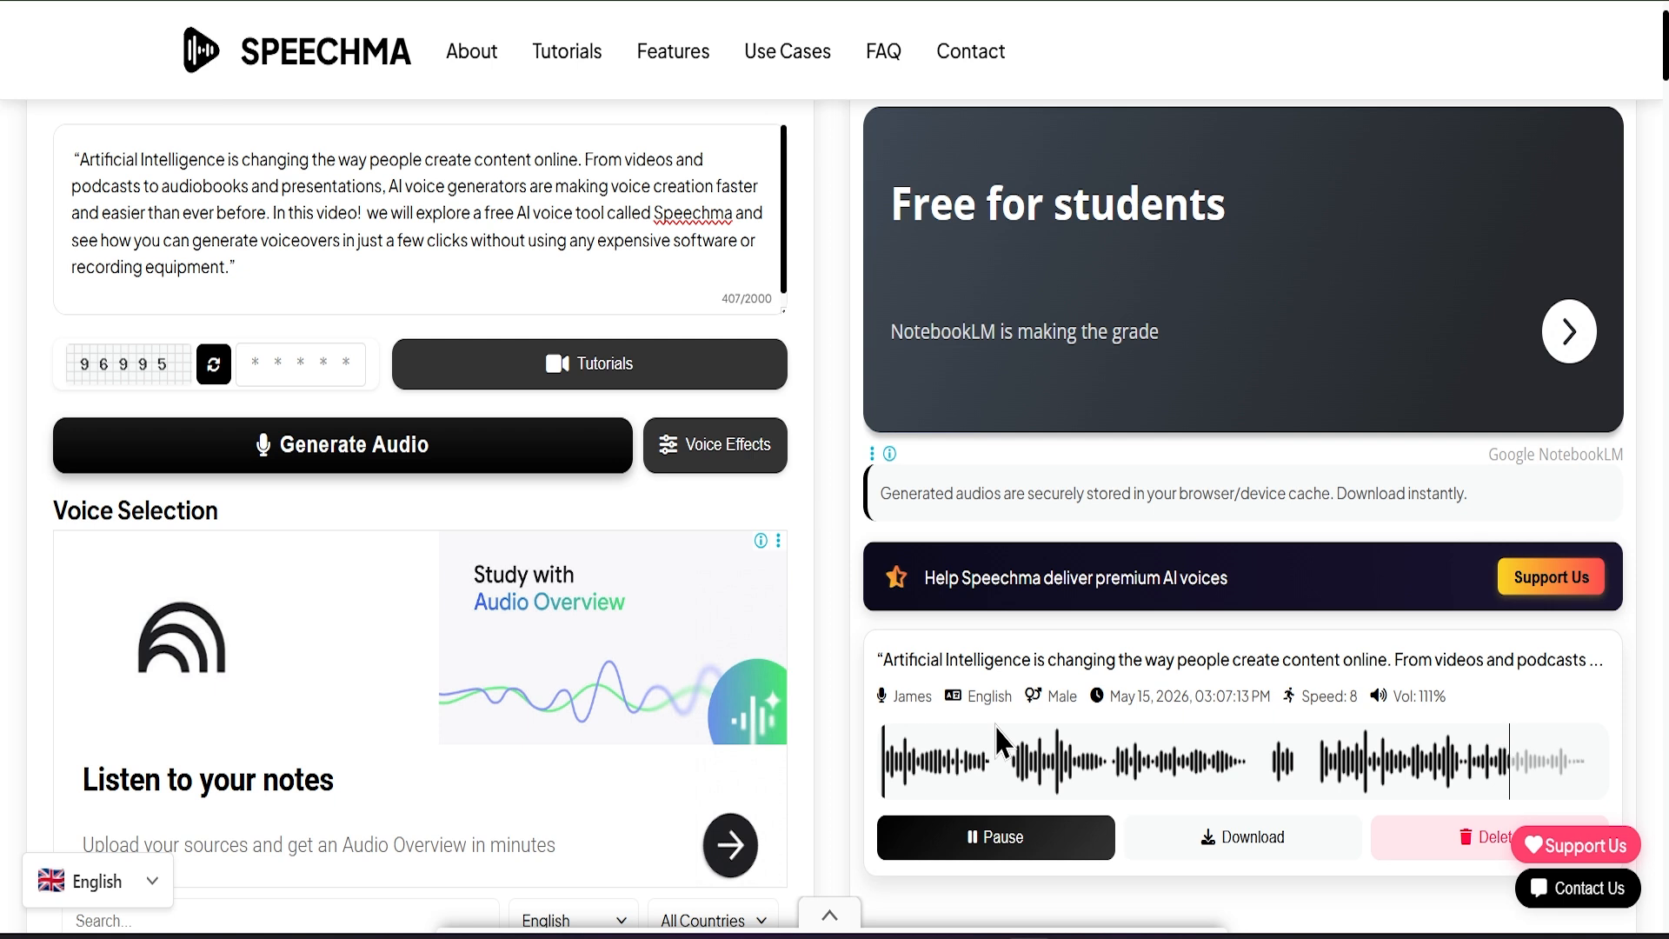
{"action": "left_click", "coordinate": [984, 836]}
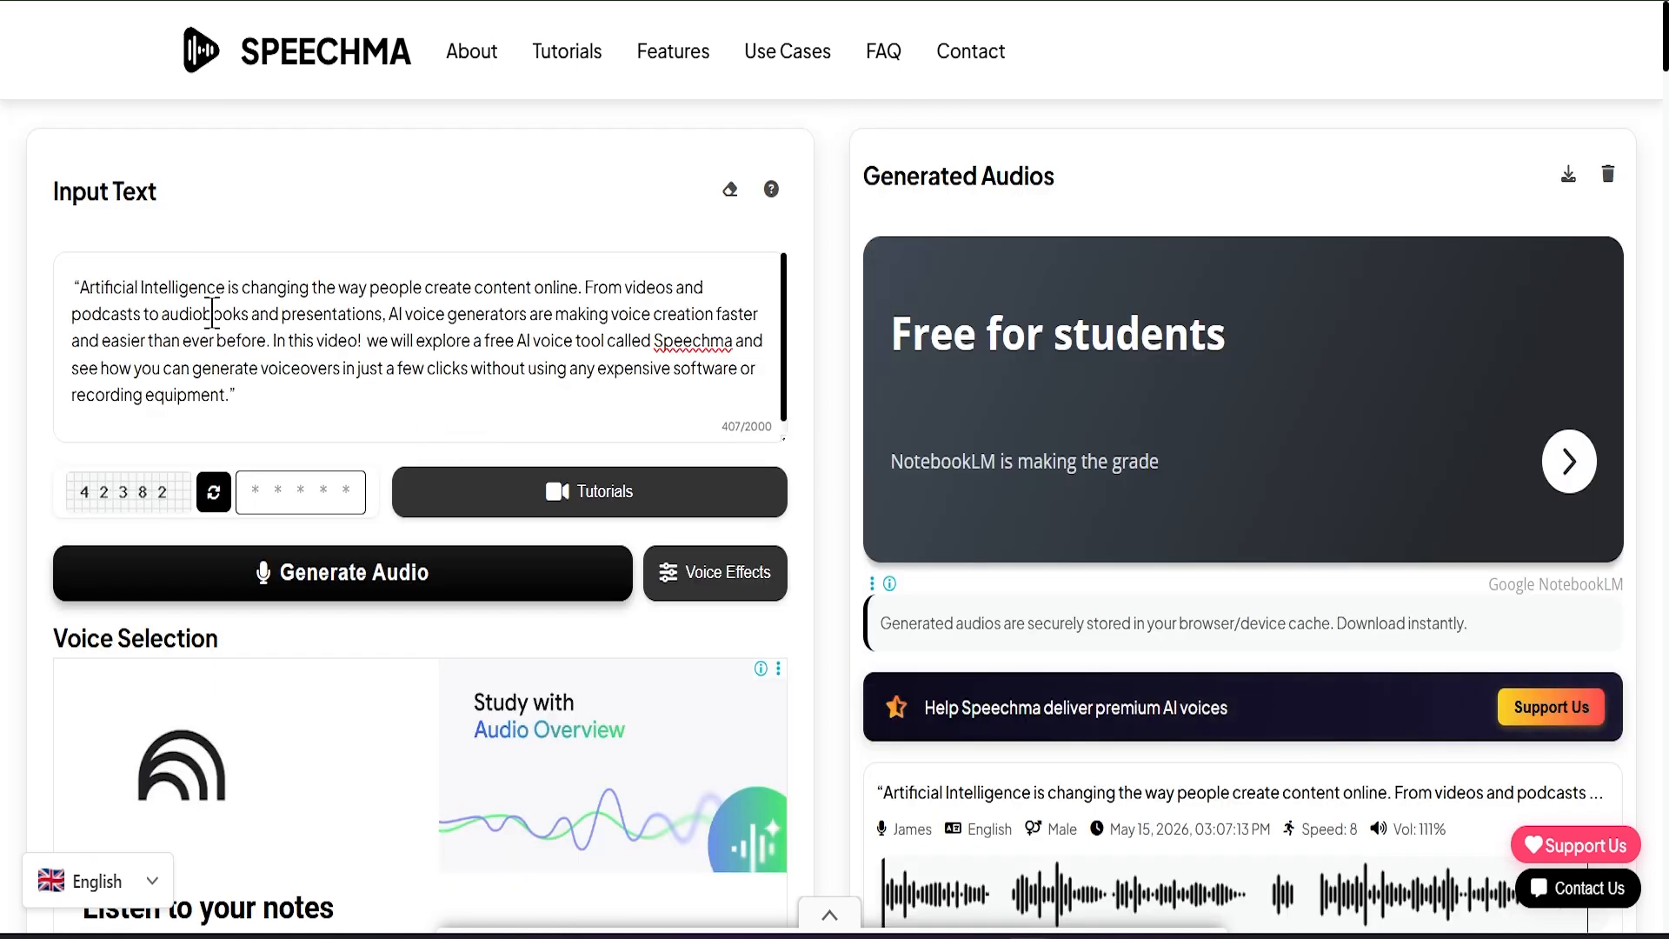
Preview the Eric voice in the English voice list and select the Andrew voice for the script
{"action": "scroll", "coordinate": [261, 447], "scroll_direction": "down", "scroll_amount": 5}
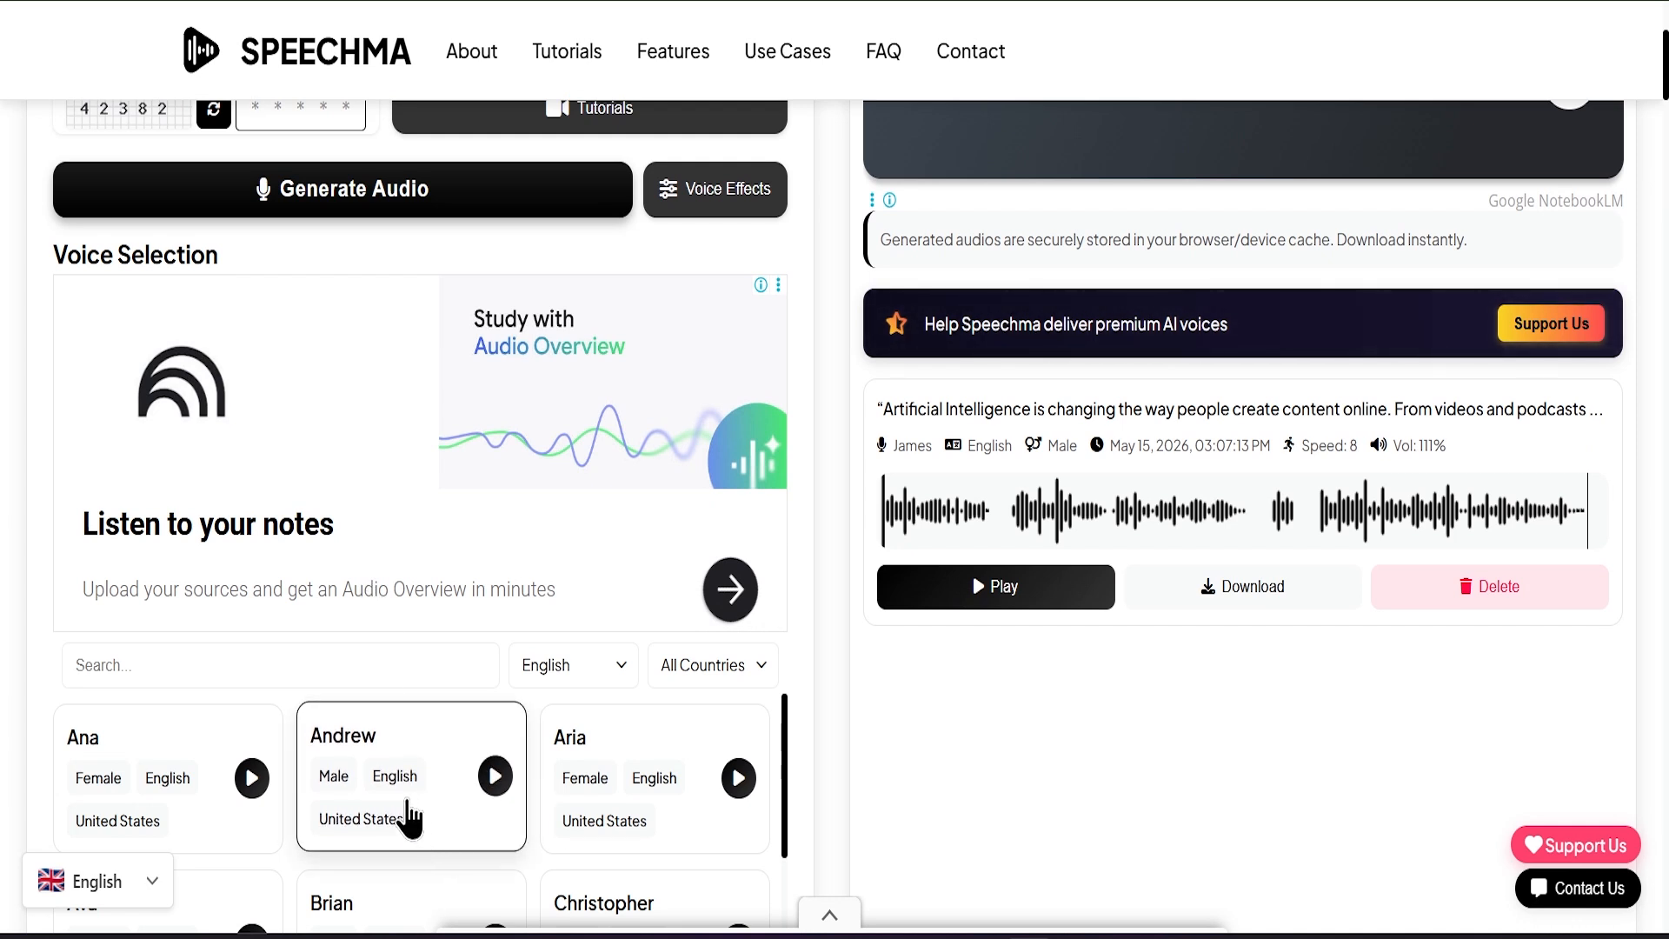
{"action": "scroll", "coordinate": [412, 814], "scroll_direction": "down", "scroll_amount": 3}
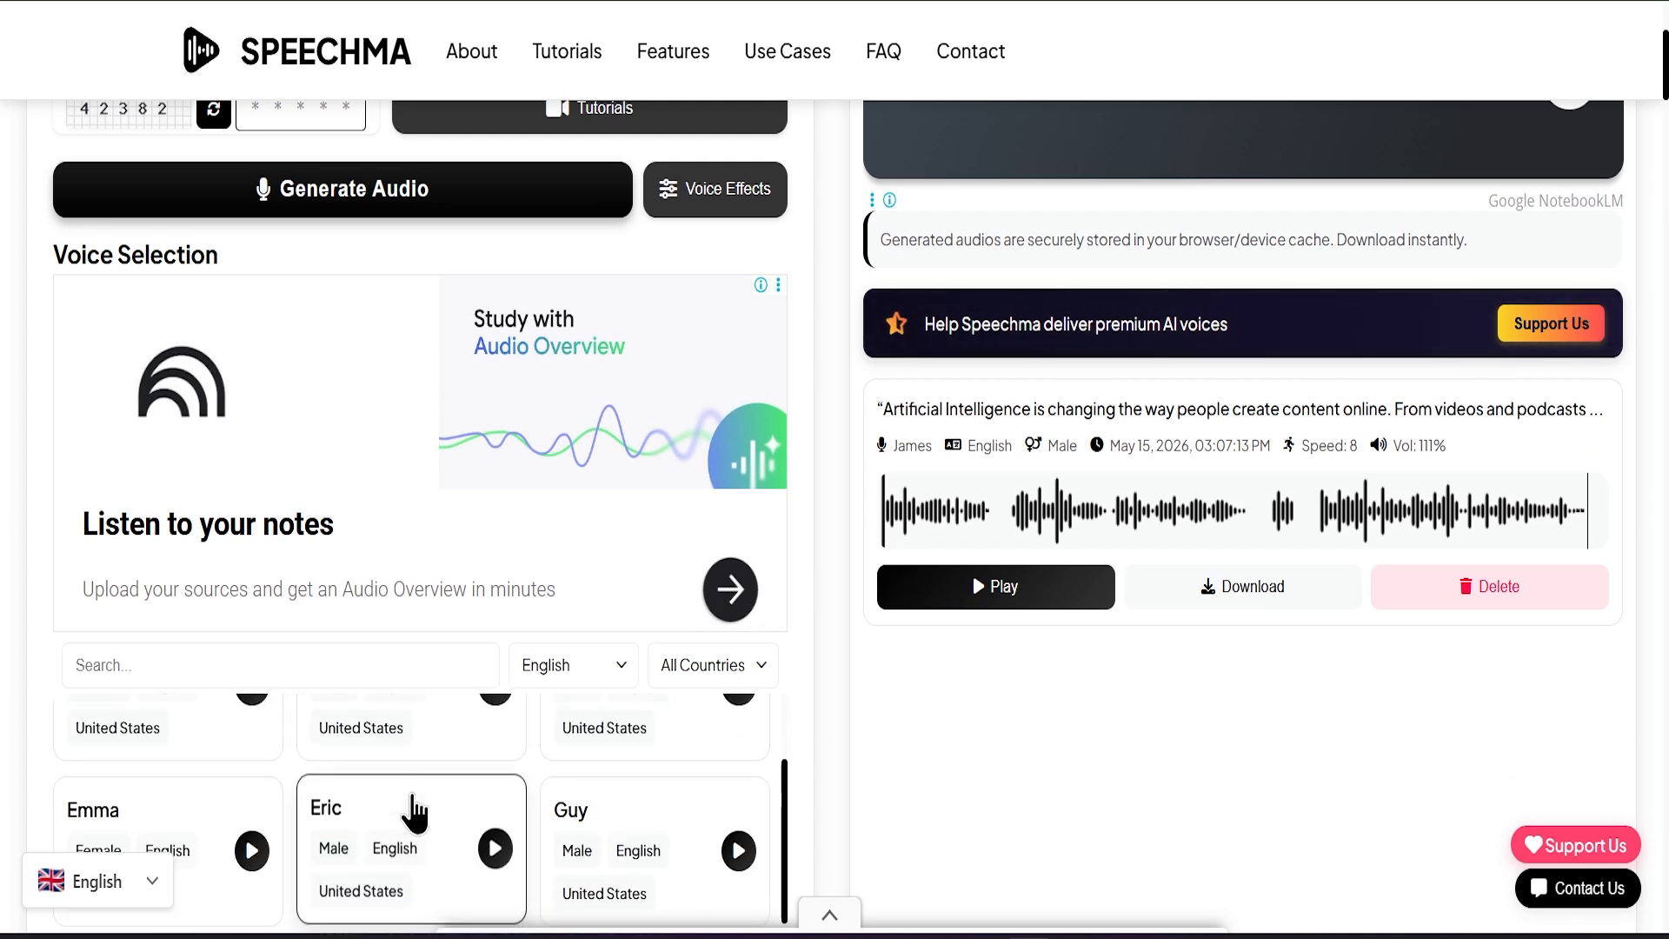
{"action": "scroll", "coordinate": [416, 813], "scroll_direction": "down", "scroll_amount": 2}
{"action": "scroll", "coordinate": [413, 813], "scroll_direction": "up", "scroll_amount": 2}
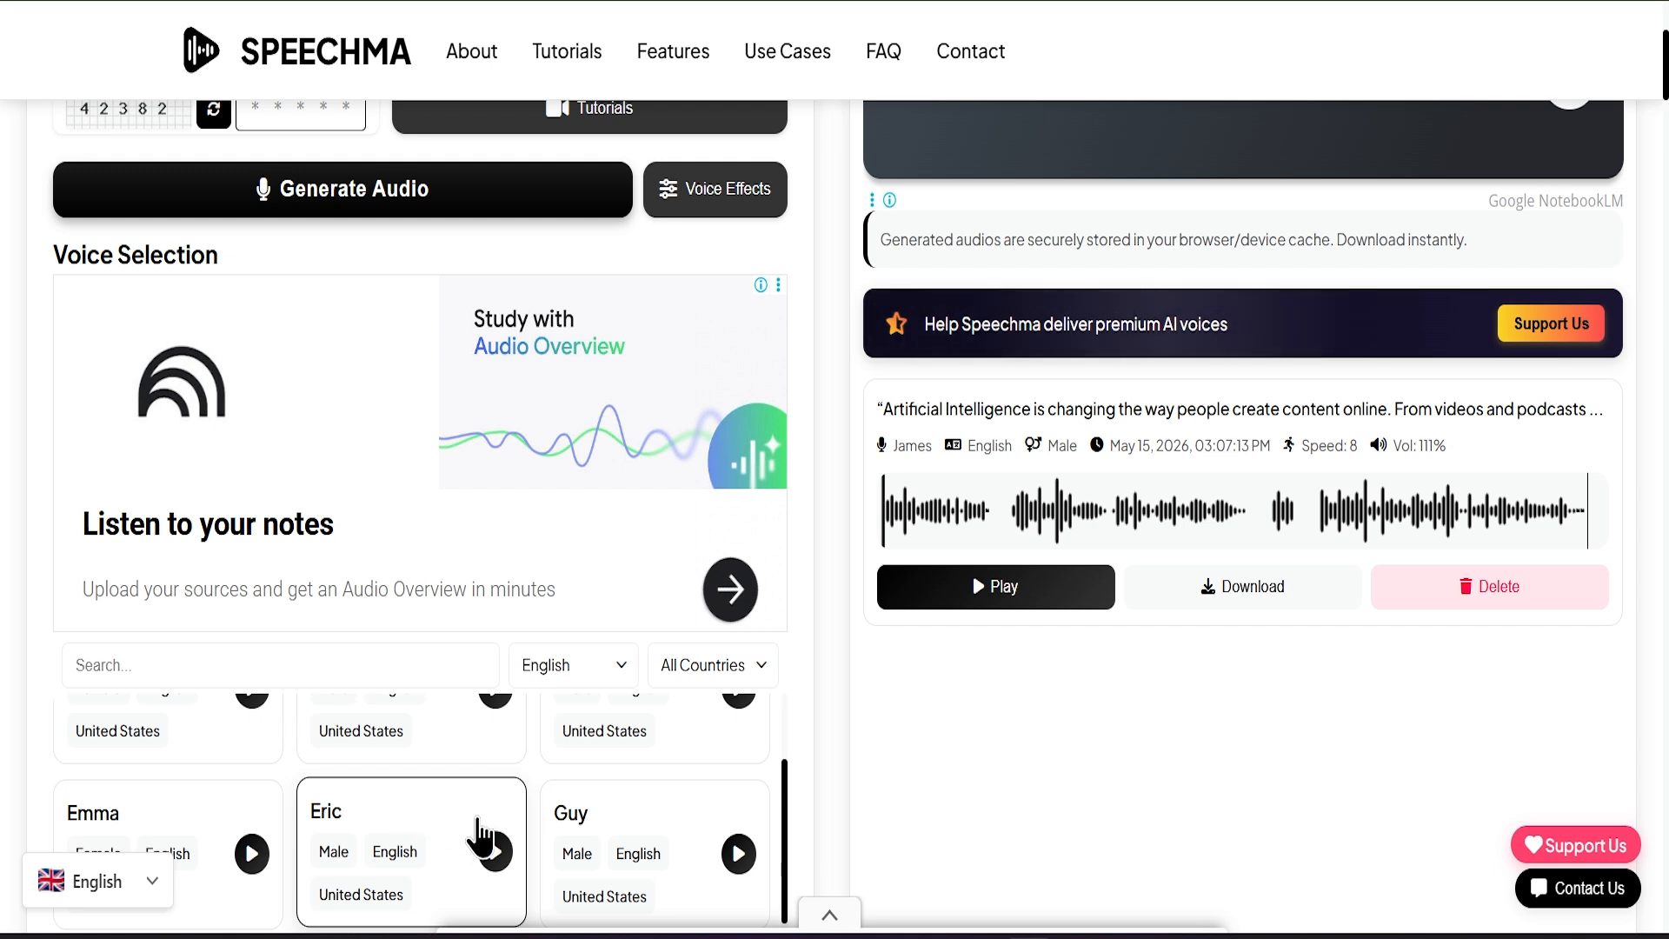
{"action": "left_click", "coordinate": [496, 852]}
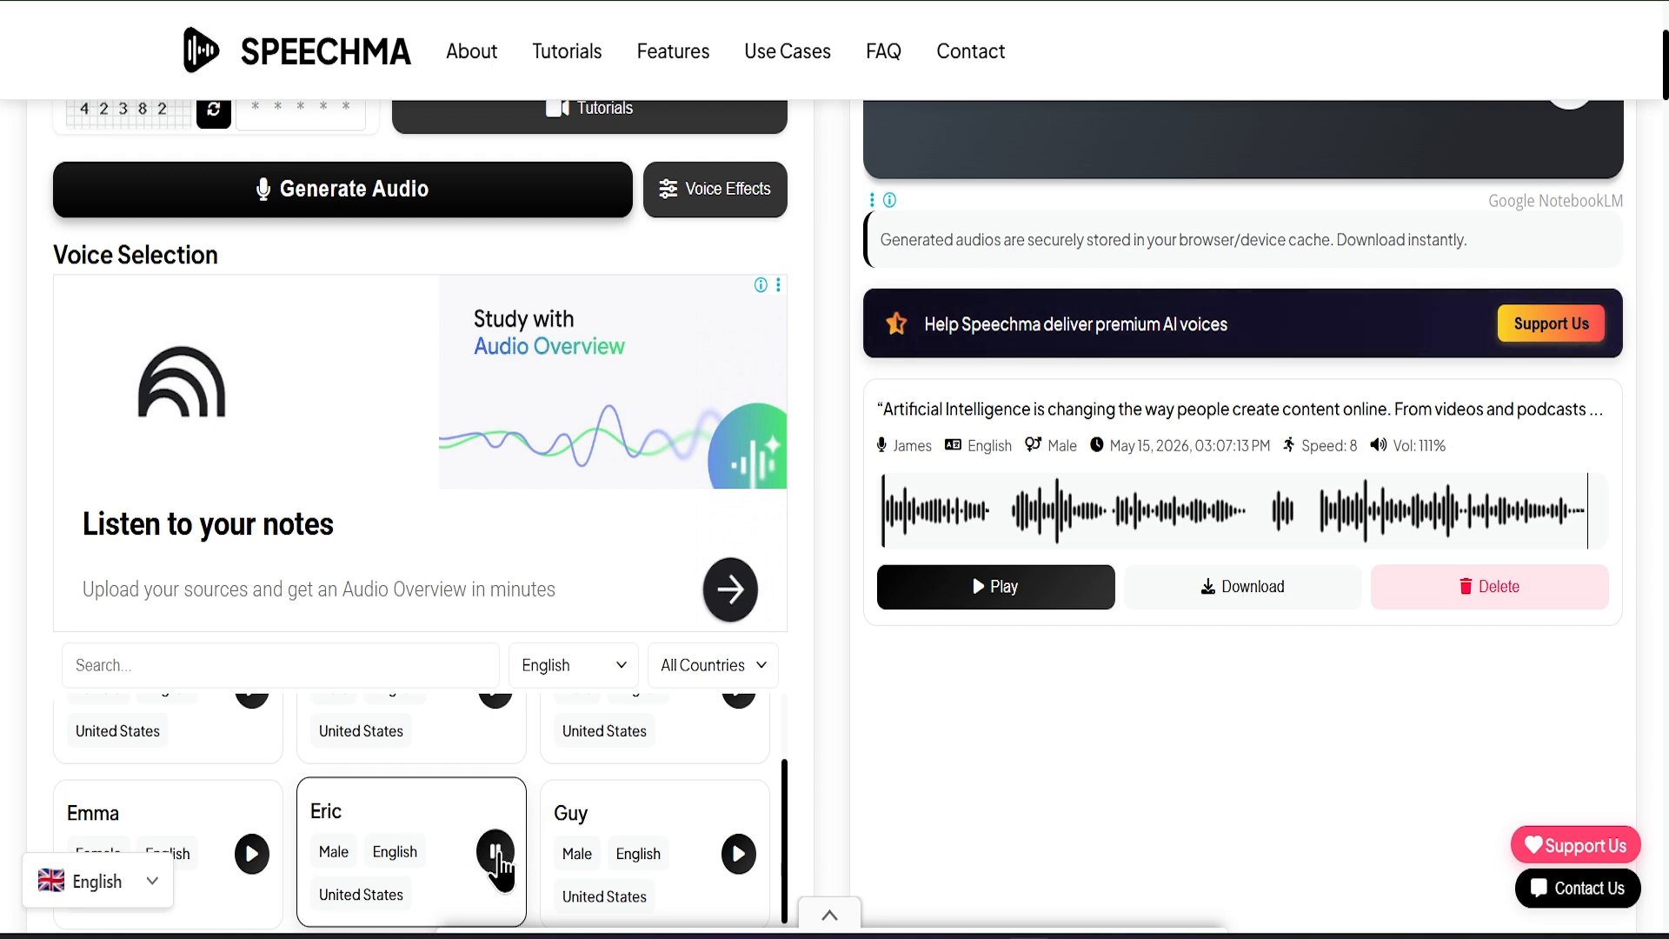
{"action": "scroll", "coordinate": [409, 817], "scroll_direction": "up", "scroll_amount": 5}
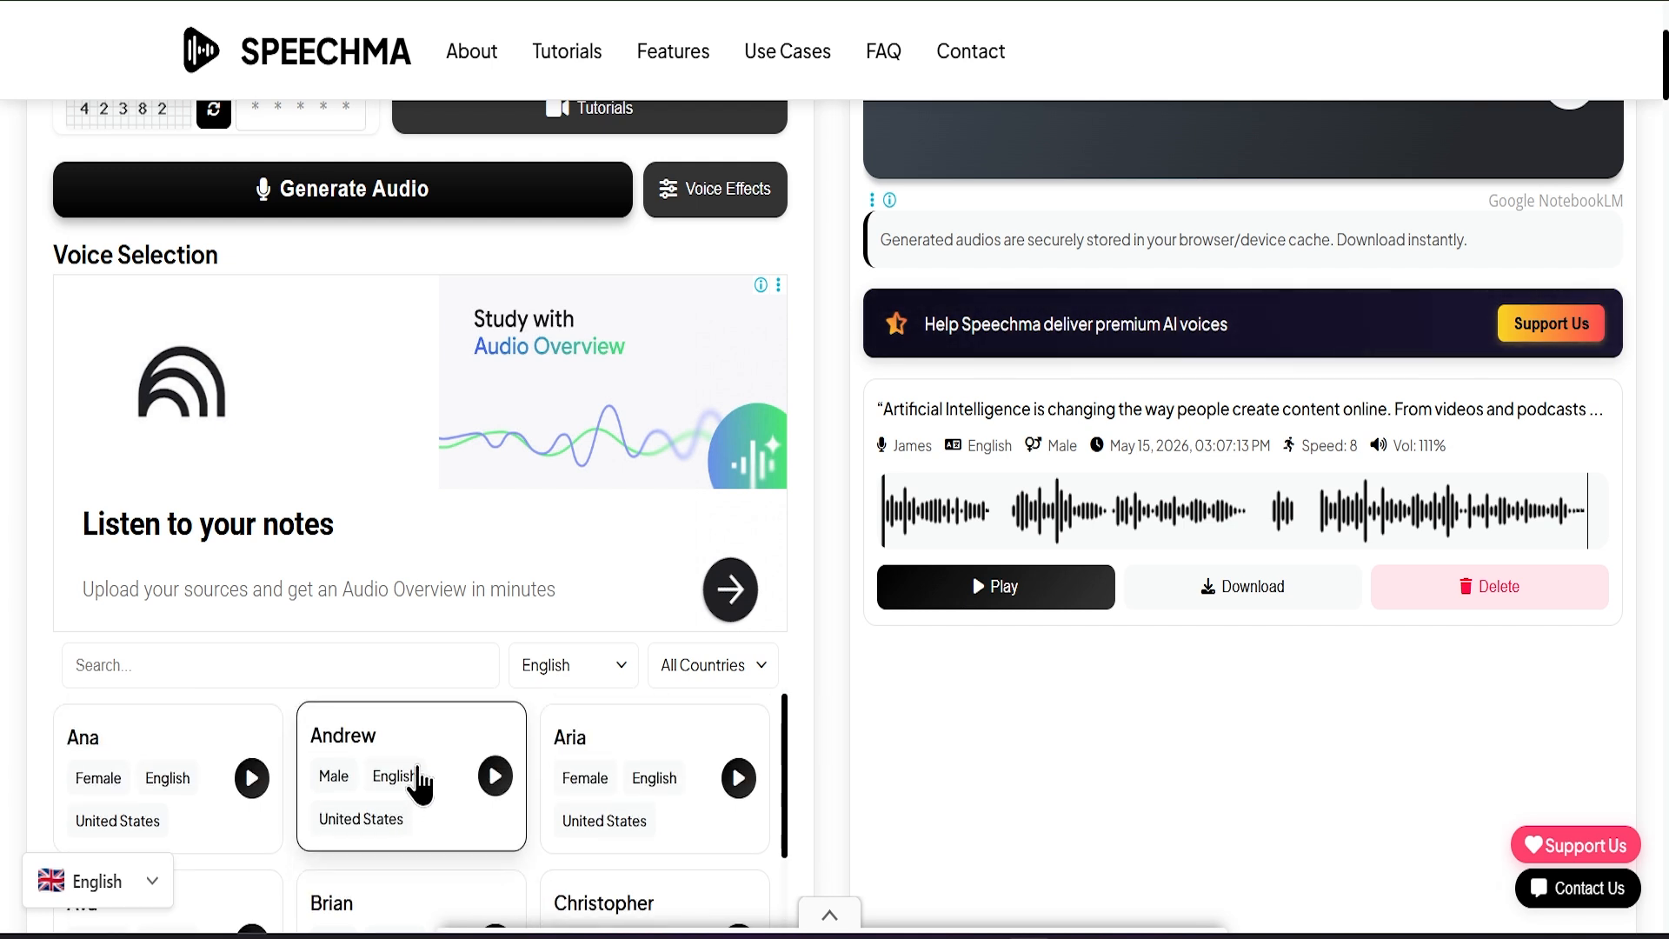
{"action": "left_click", "coordinate": [420, 785]}
{"action": "scroll", "coordinate": [533, 632], "scroll_direction": "up", "scroll_amount": 4}
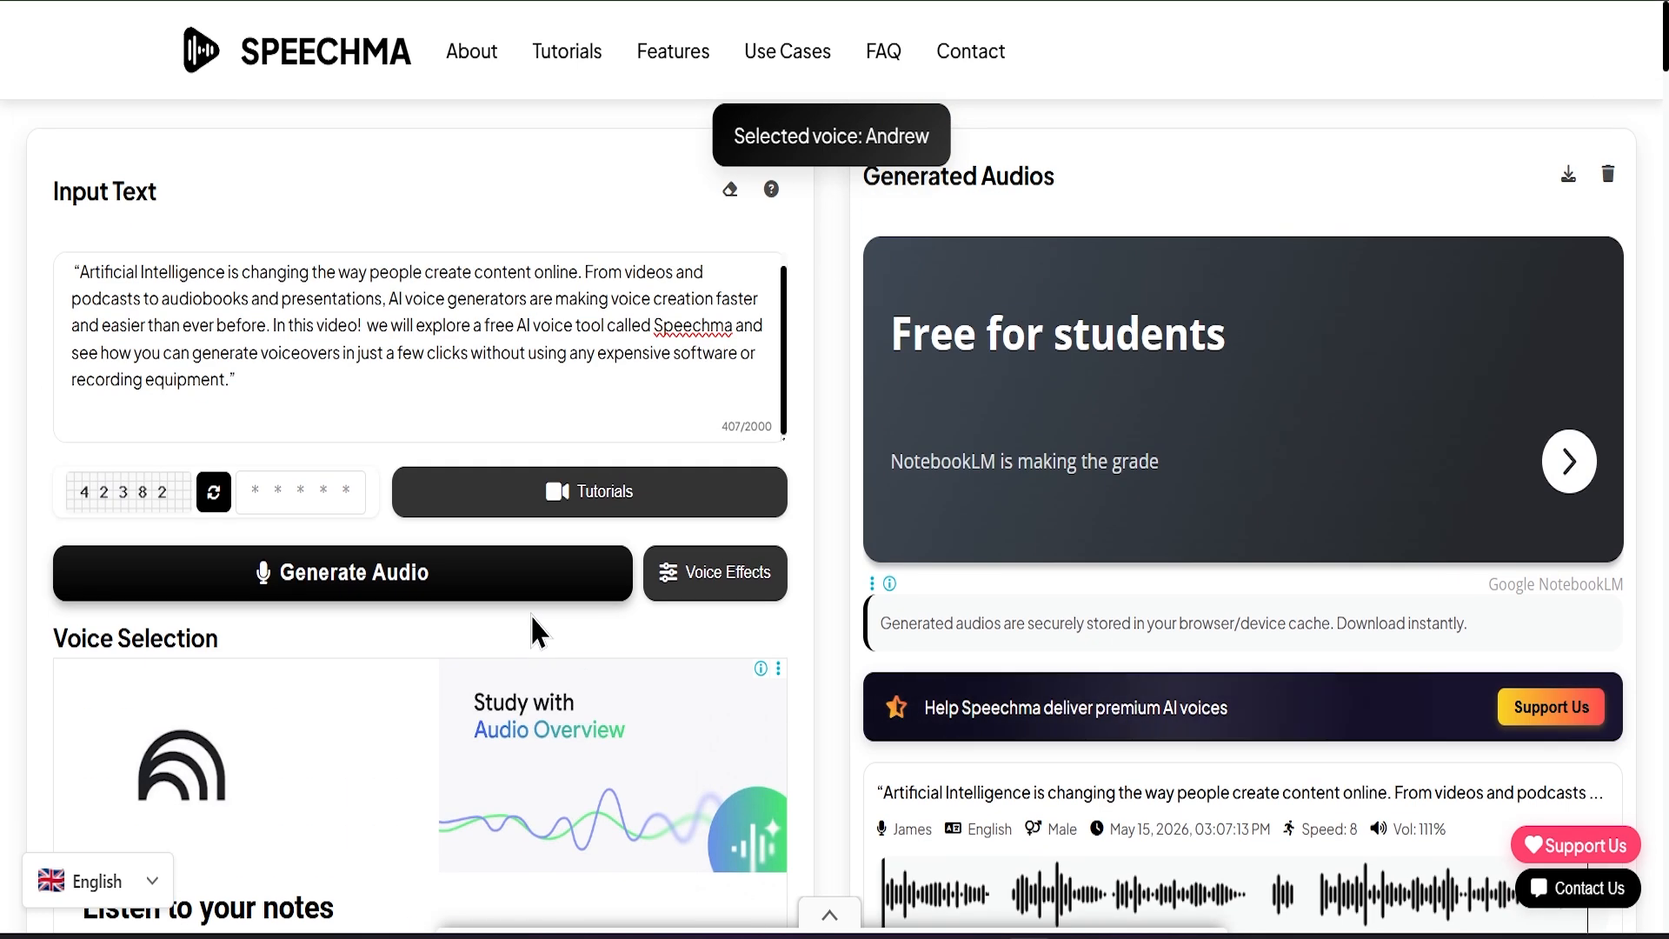
Enter the displayed verification code and generate the Andrew audio with the default voice effects
{"action": "left_click", "coordinate": [343, 492]}
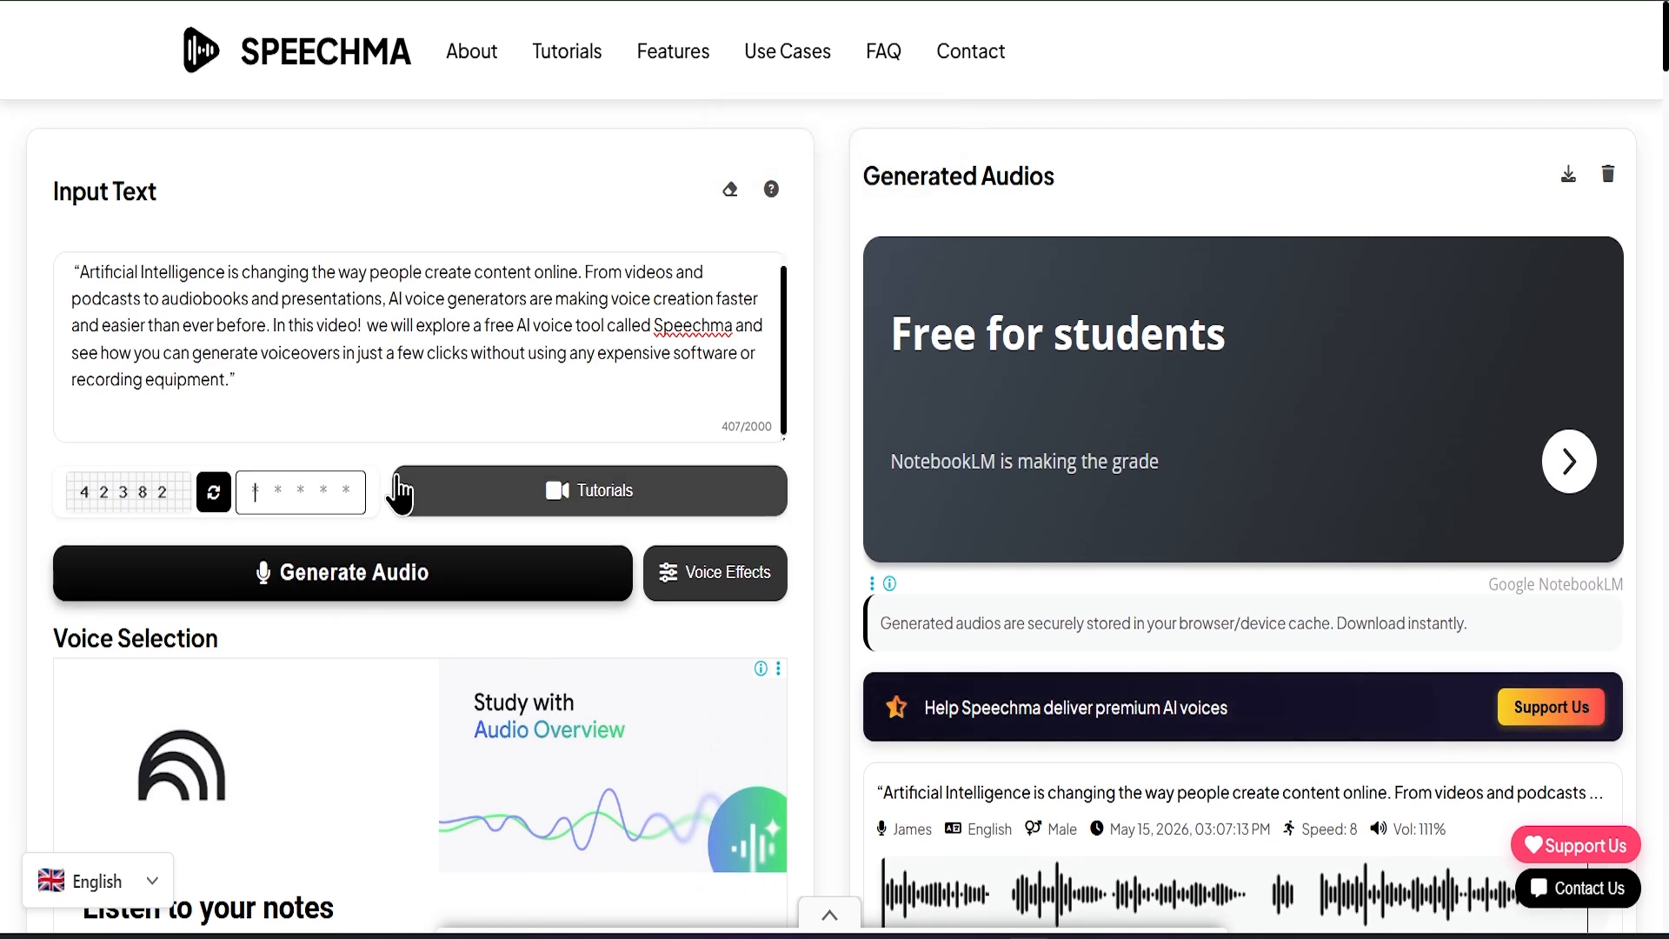
{"action": "type", "text": "42382"}
{"action": "left_click", "coordinate": [717, 581]}
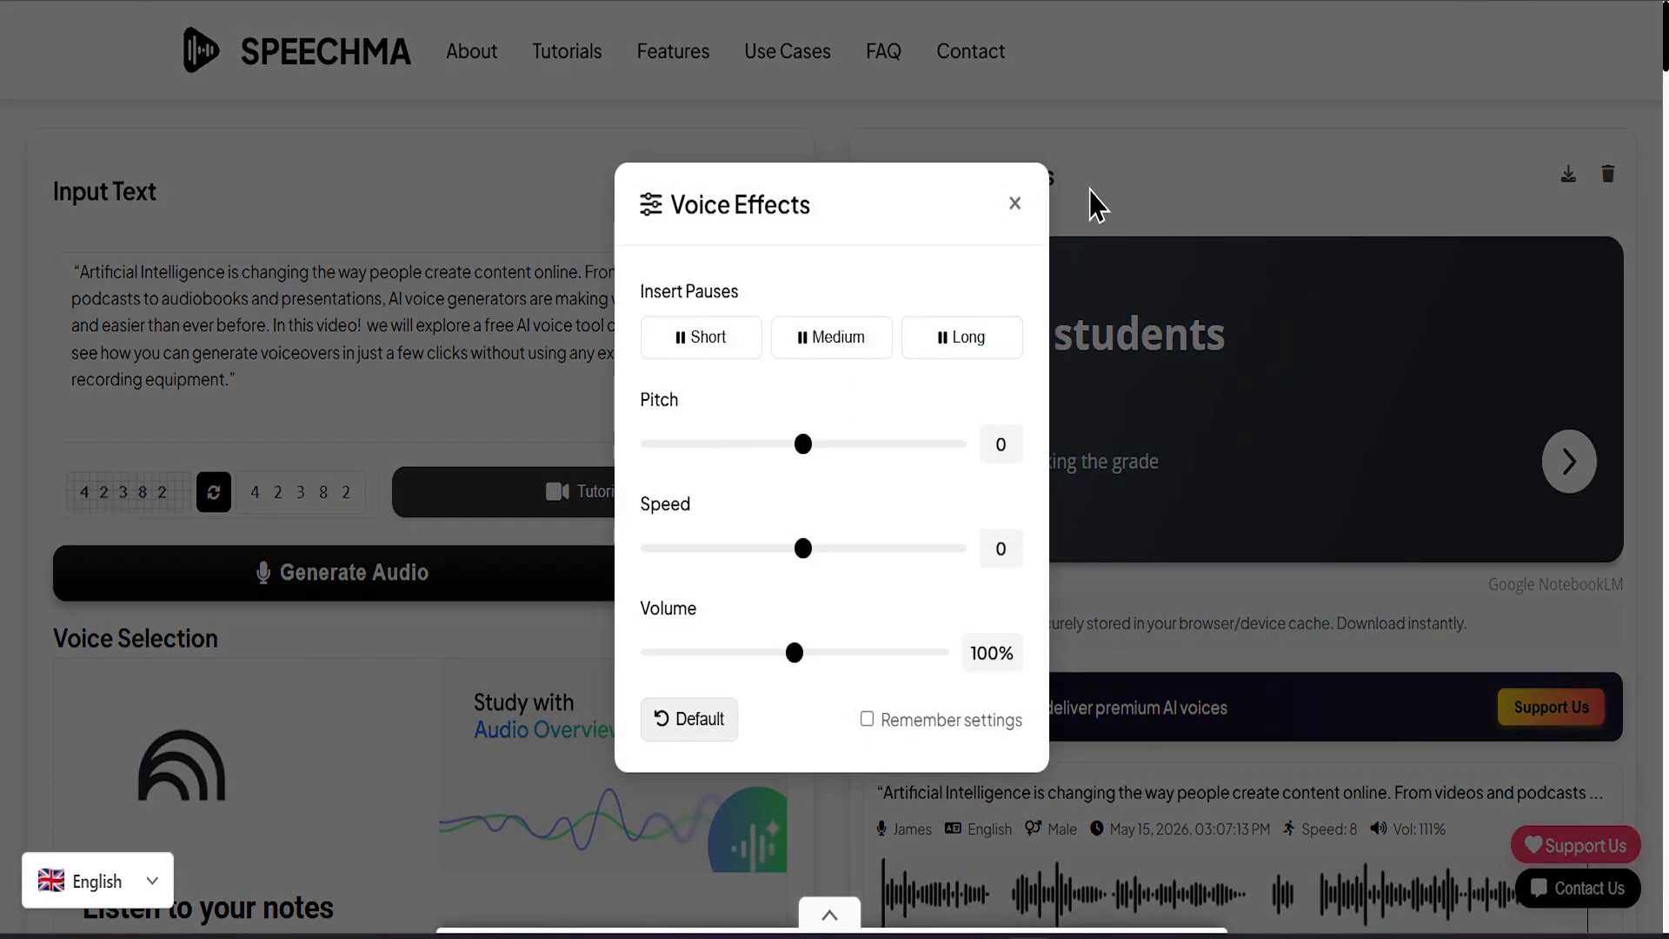
{"action": "left_click", "coordinate": [1014, 206]}
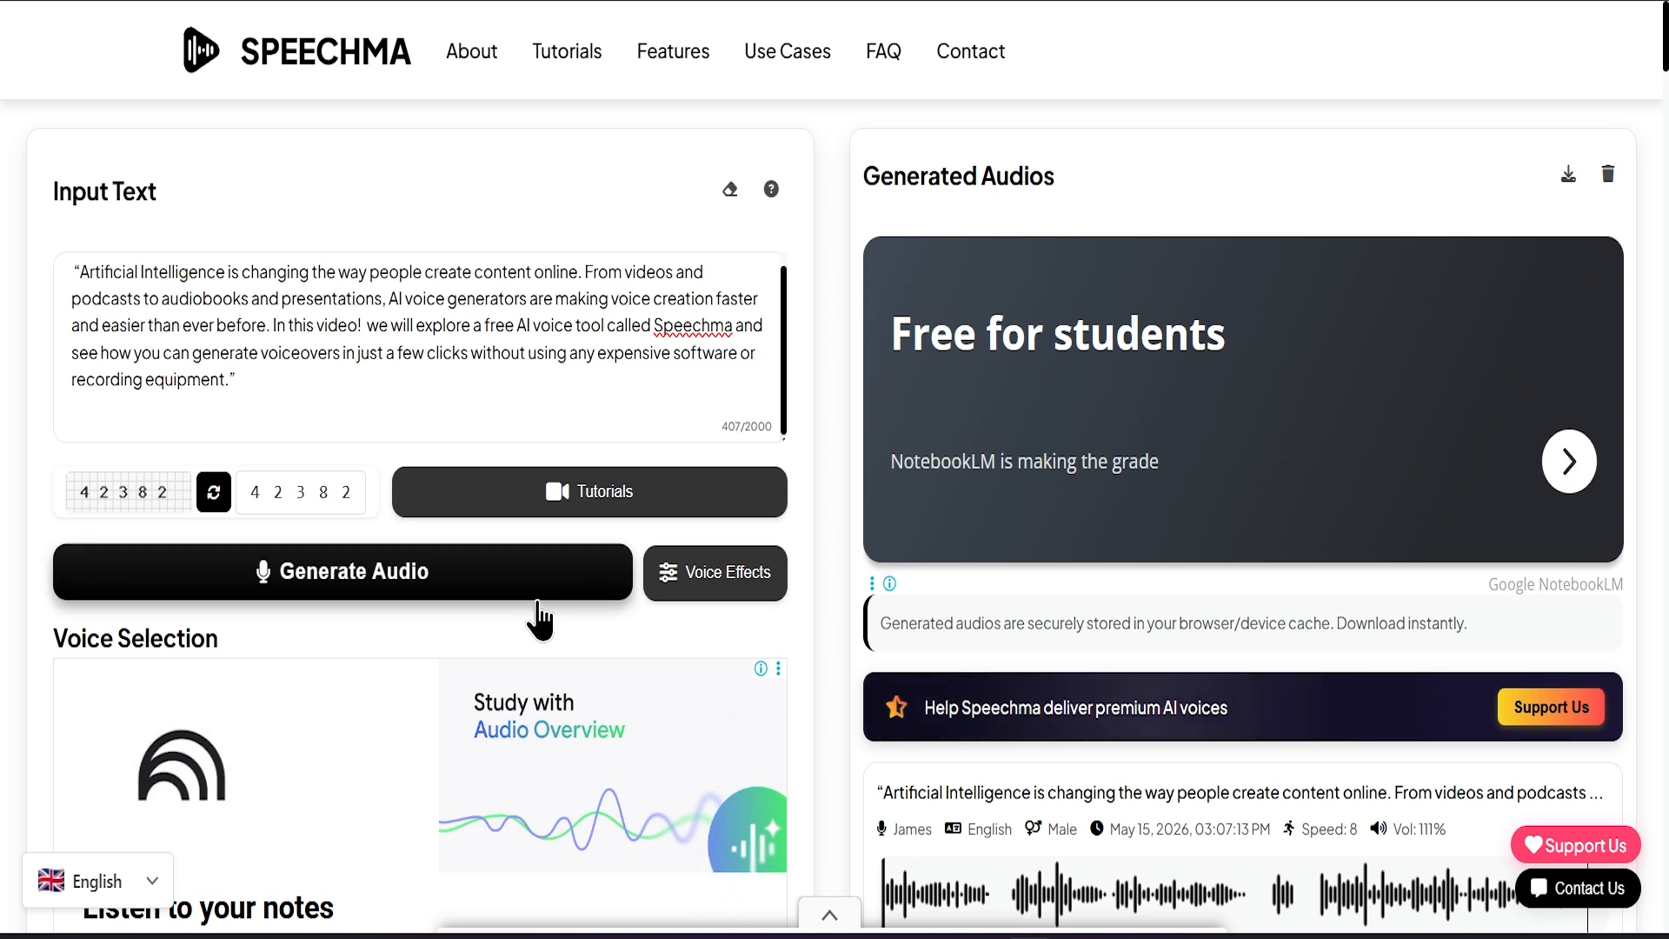
{"action": "left_click", "coordinate": [492, 569]}
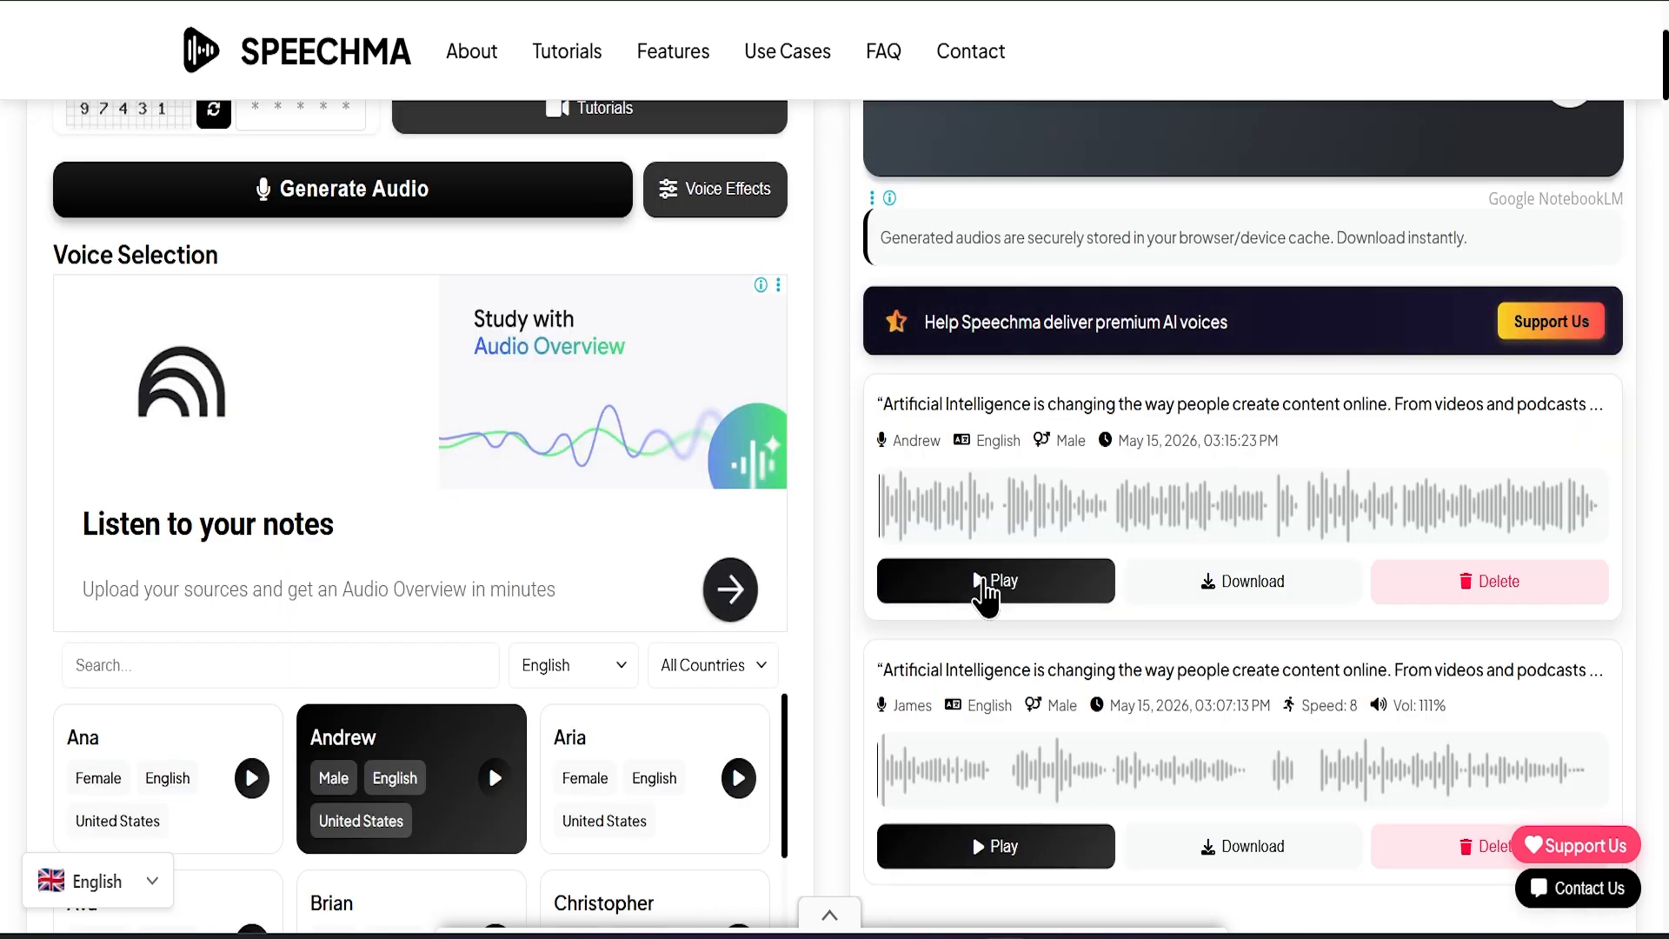
Play the new Andrew voiceover and raise the system volume while listening
{"action": "left_click", "coordinate": [982, 583]}
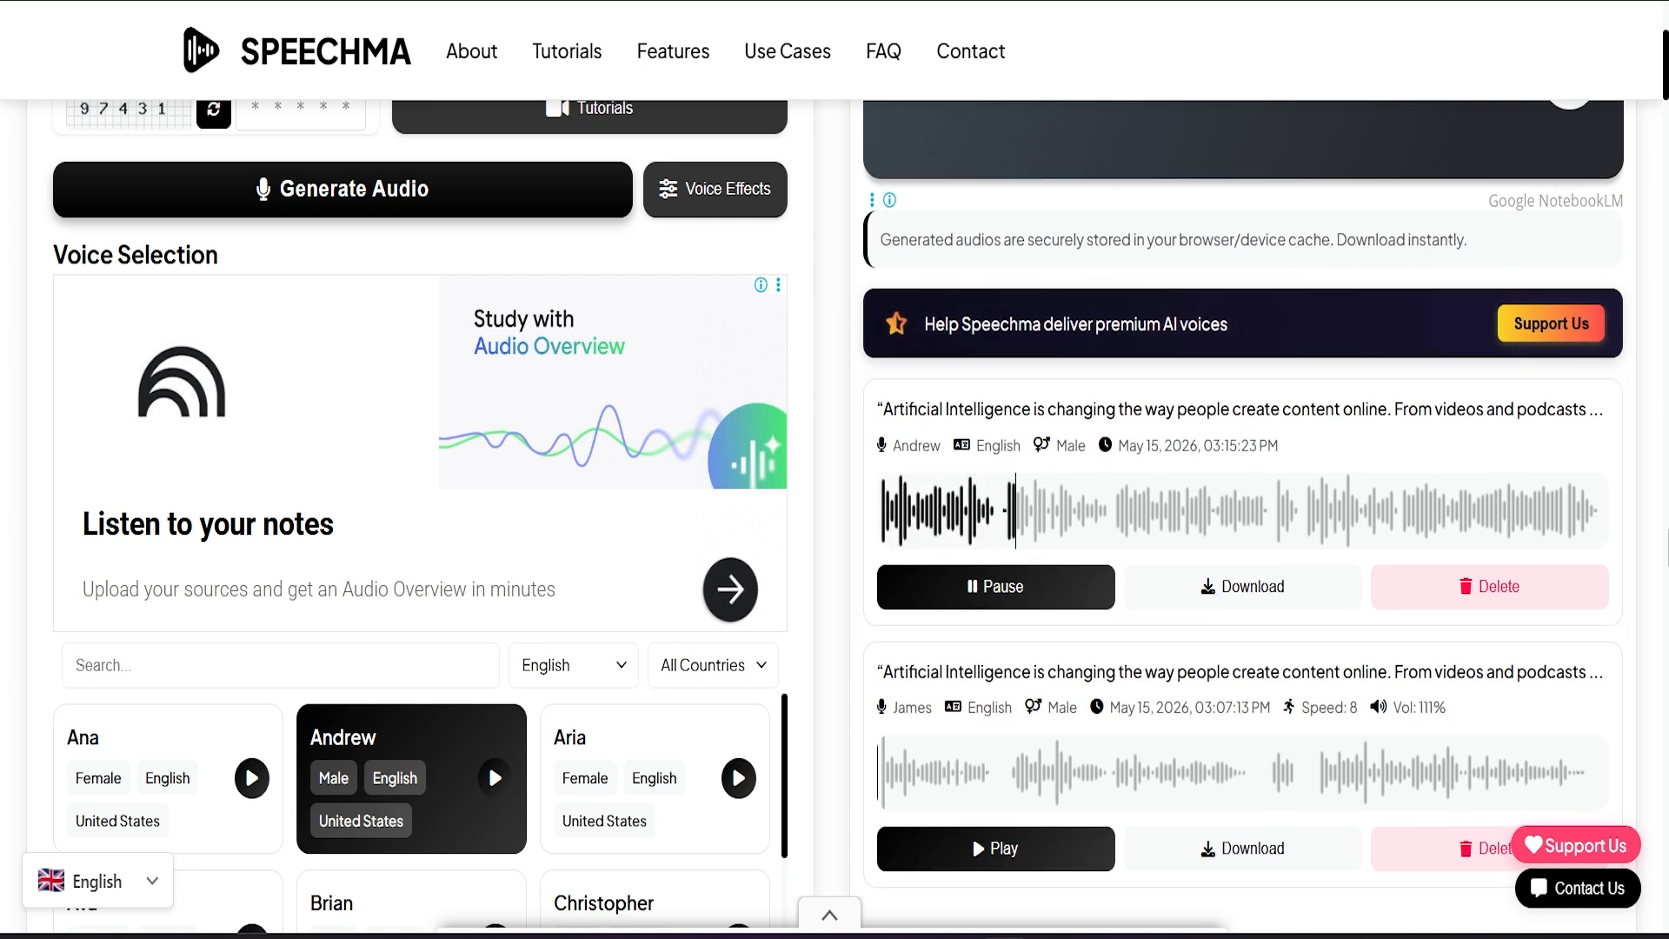
{"action": "scroll", "coordinate": [835, 522], "scroll_direction": "up", "scroll_amount": 2}
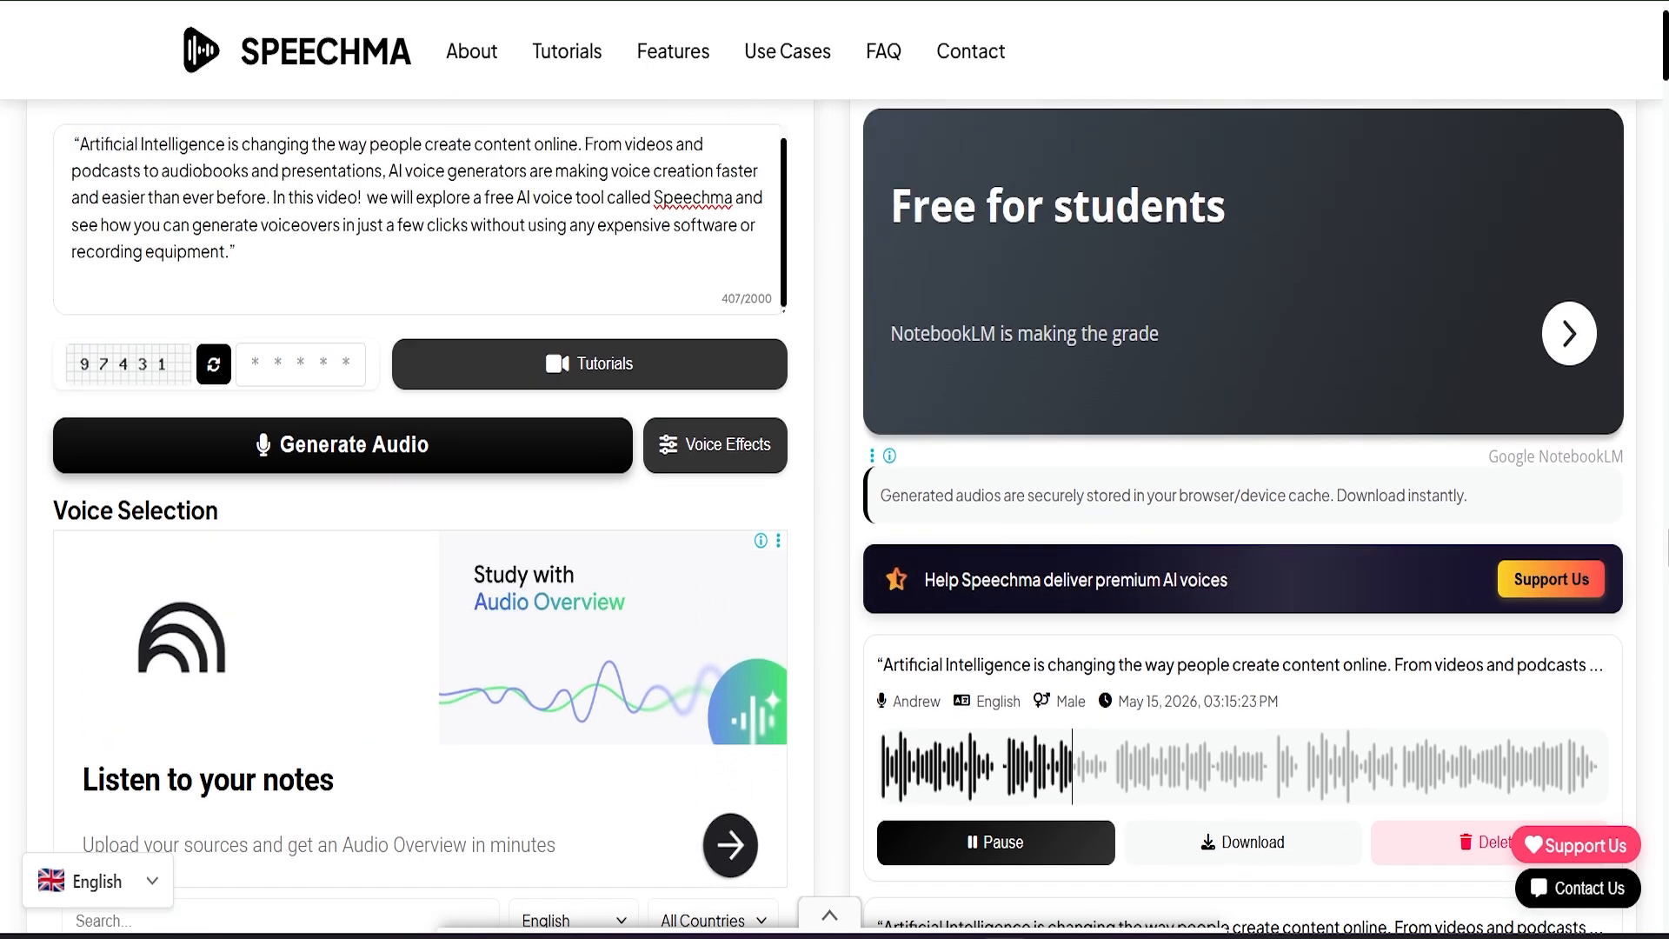
{"action": "key", "text": "XF86AudioRaiseVolume"}
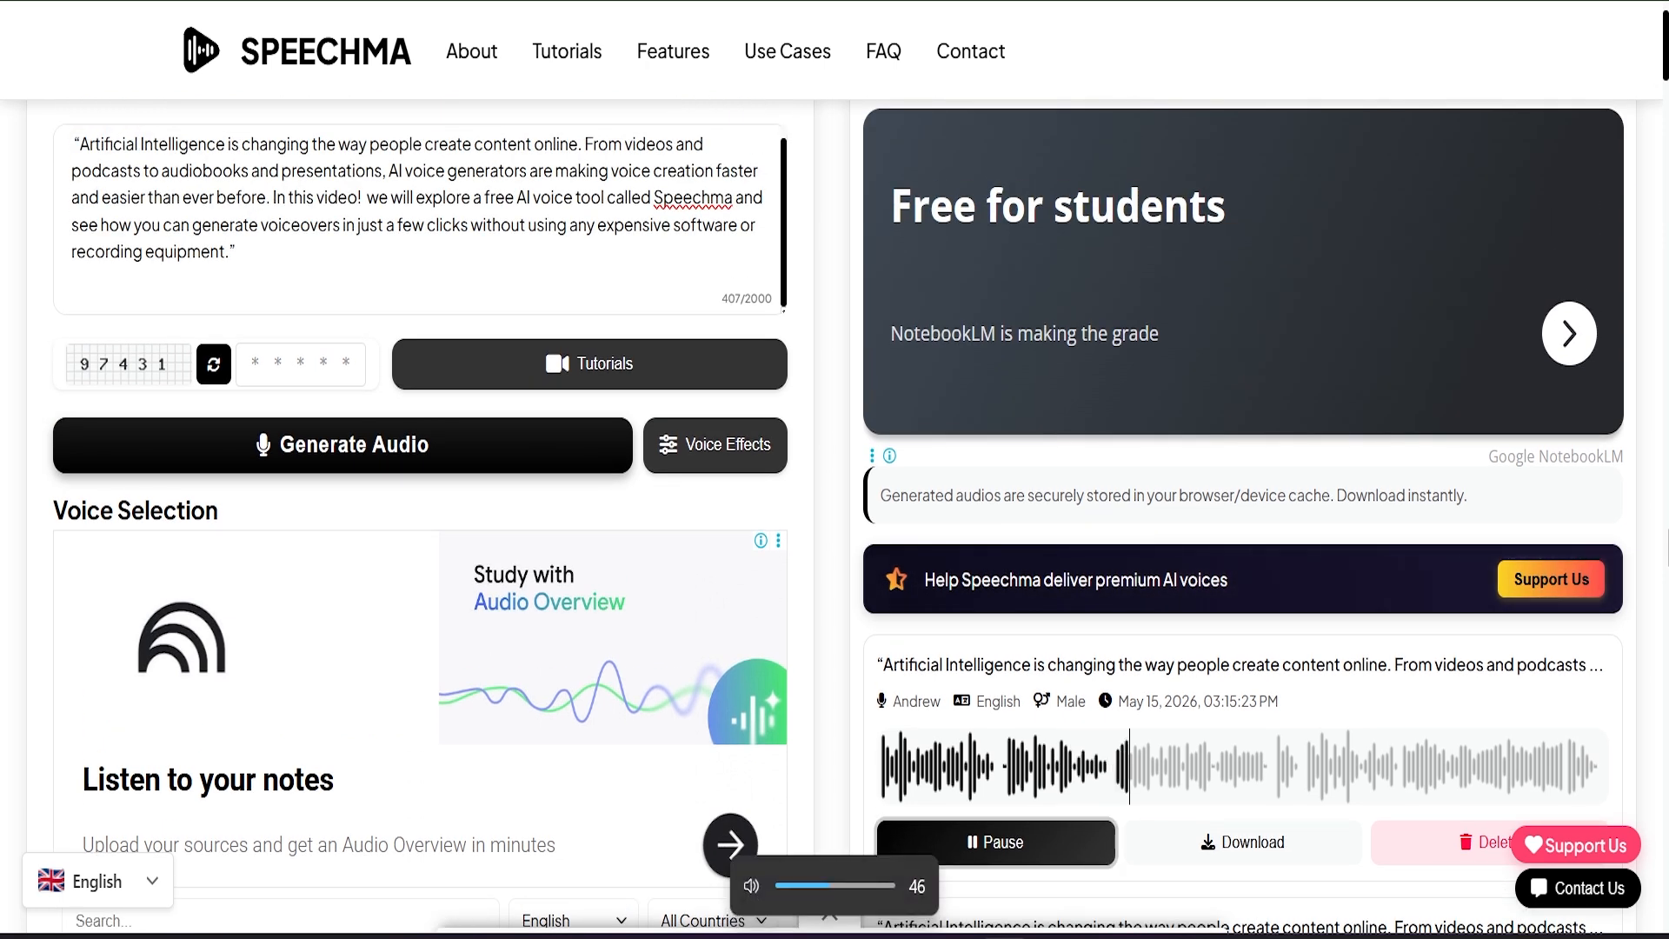
{"action": "key", "text": "XF86AudioRaiseVolume"}
{"action": "key", "text": "XF86AudioRaiseVolume"}
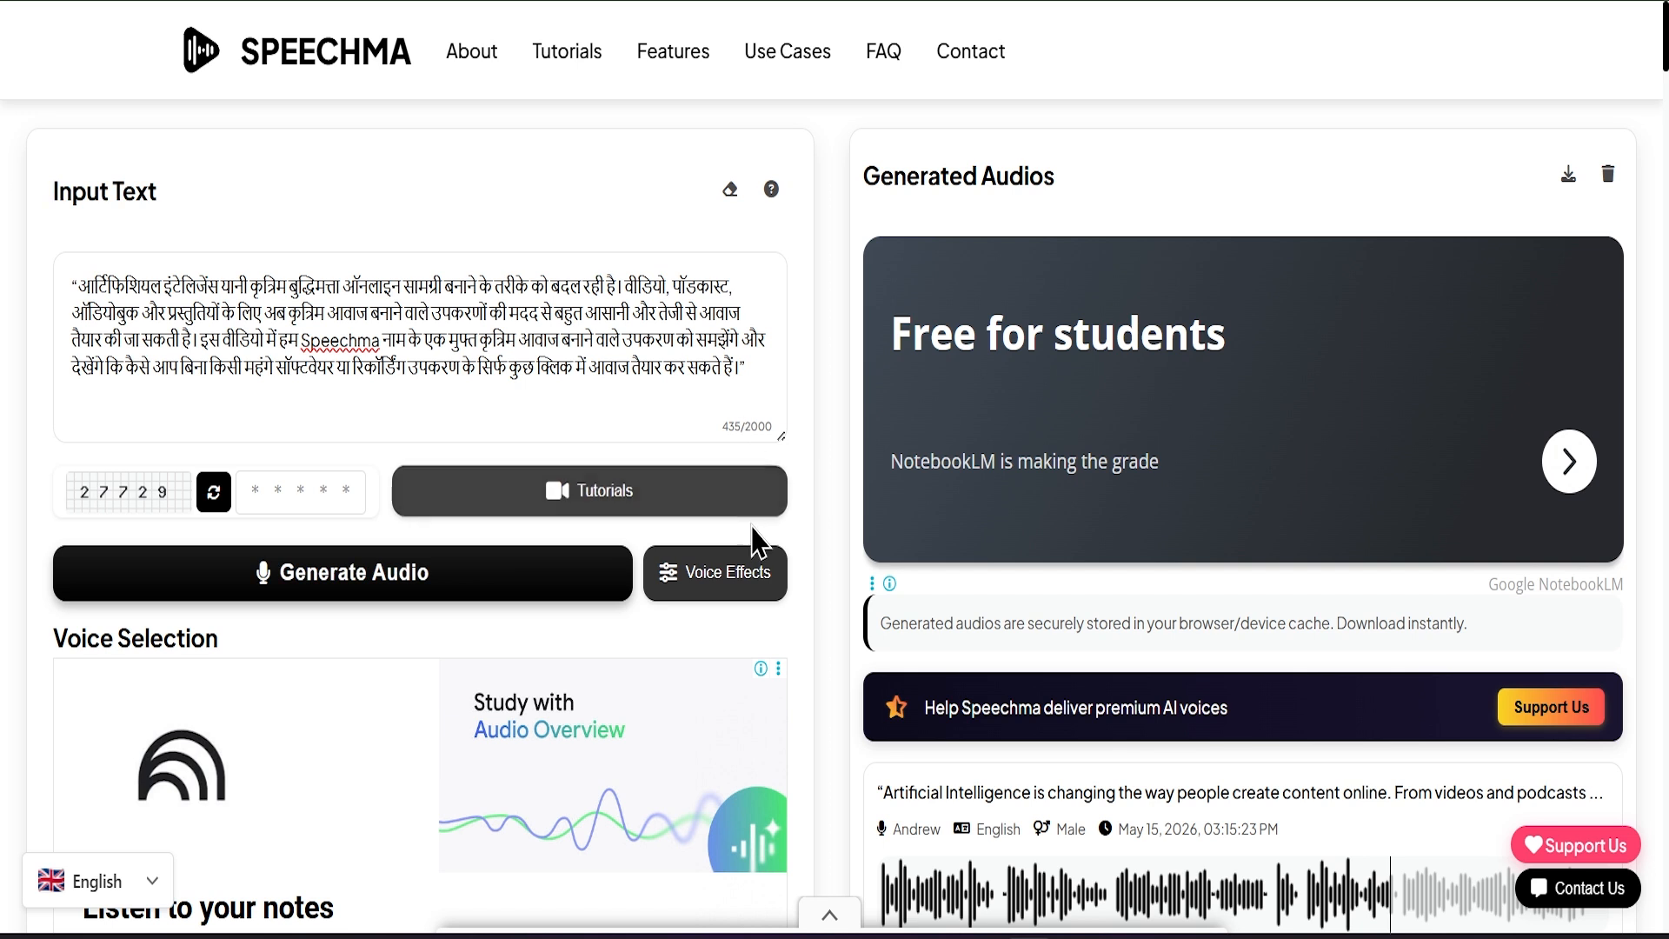
Review the pause, pitch, speed and volume options in the voice effects and close them without changes
{"action": "left_click", "coordinate": [690, 575]}
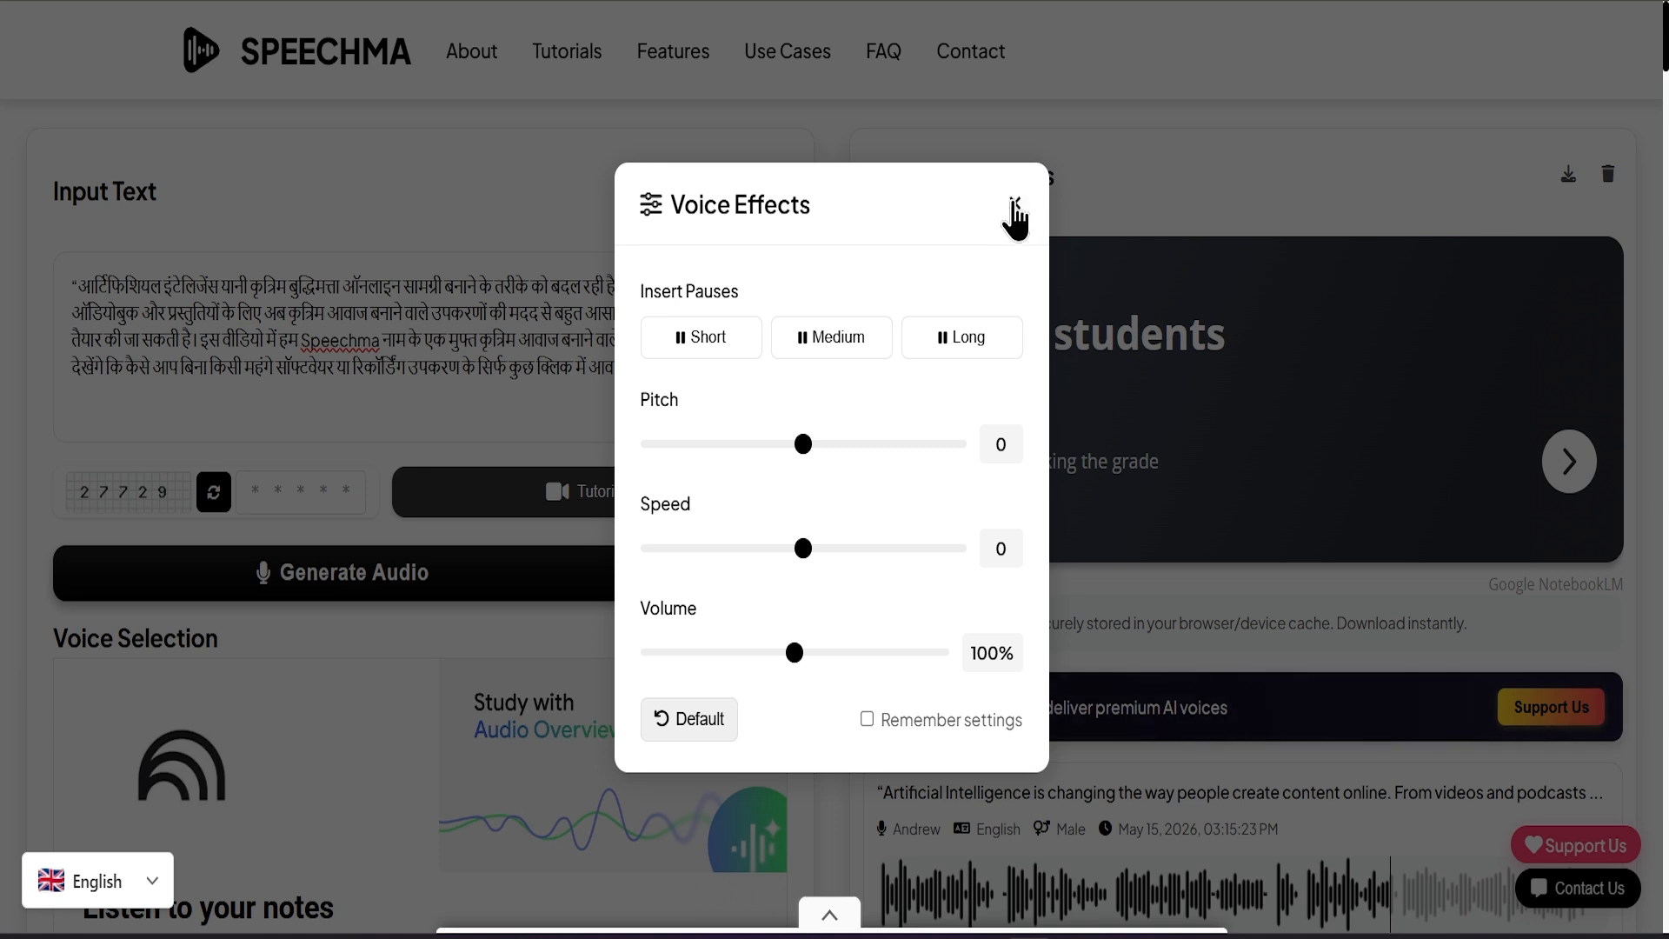
{"action": "left_click", "coordinate": [1015, 213]}
Filter the voice list by language to show only Hindi voices
{"action": "scroll", "coordinate": [736, 676], "scroll_direction": "down", "scroll_amount": 5}
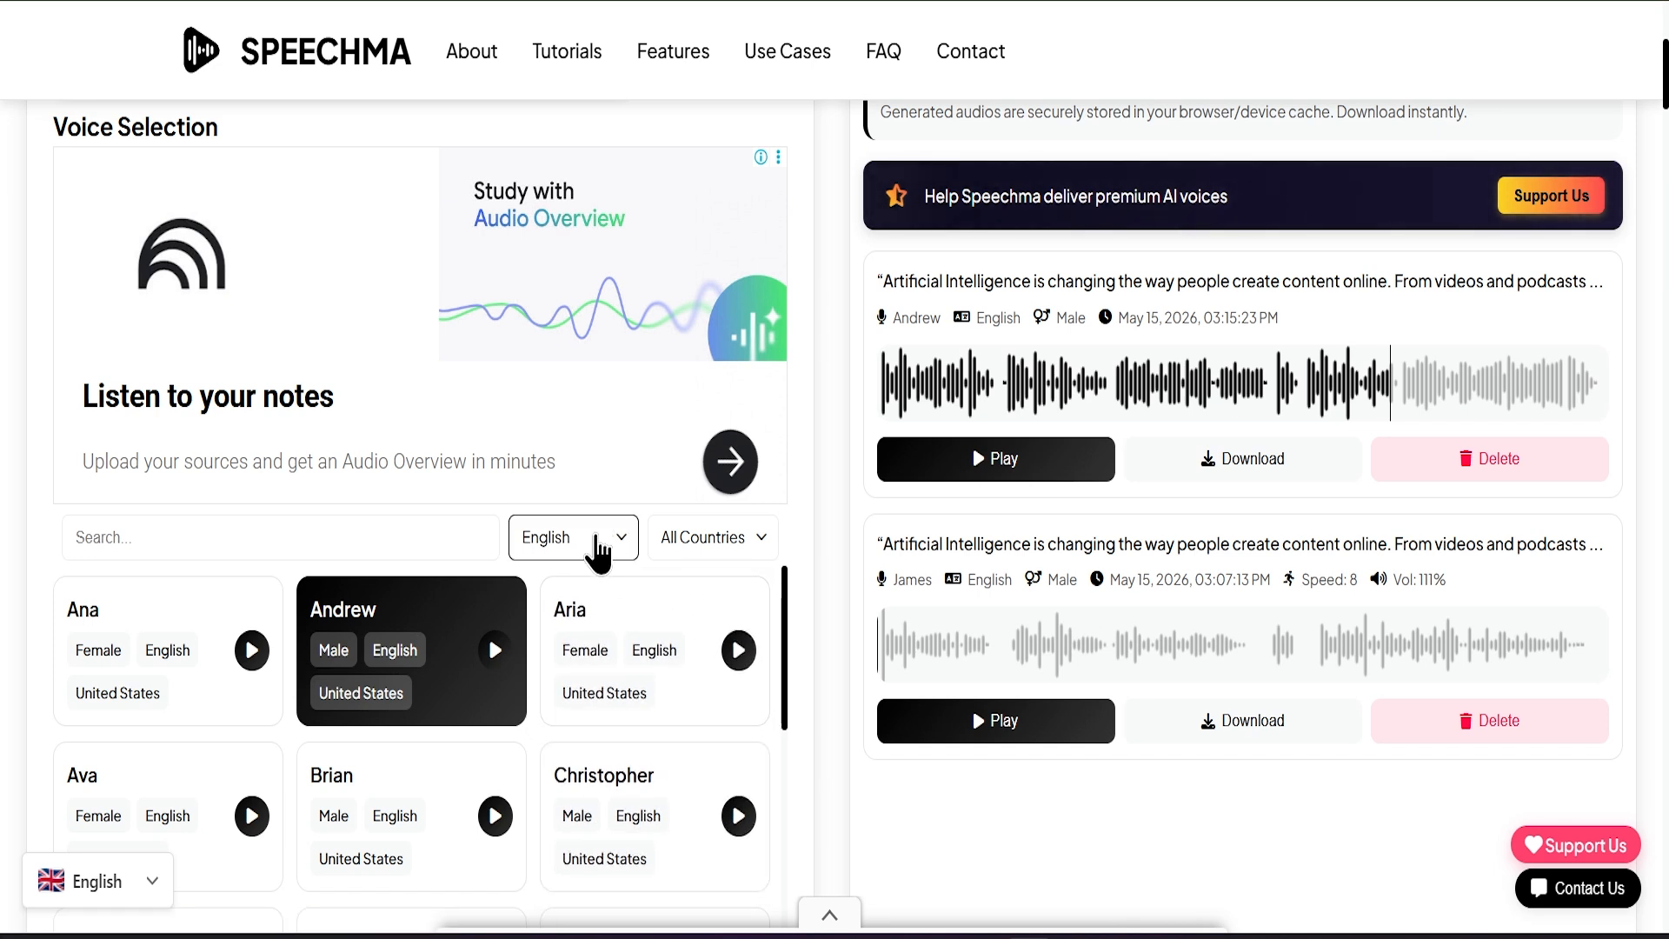
{"action": "left_click", "coordinate": [596, 551]}
{"action": "scroll", "coordinate": [566, 700], "scroll_direction": "down", "scroll_amount": 15}
{"action": "scroll", "coordinate": [565, 709], "scroll_direction": "down", "scroll_amount": 3}
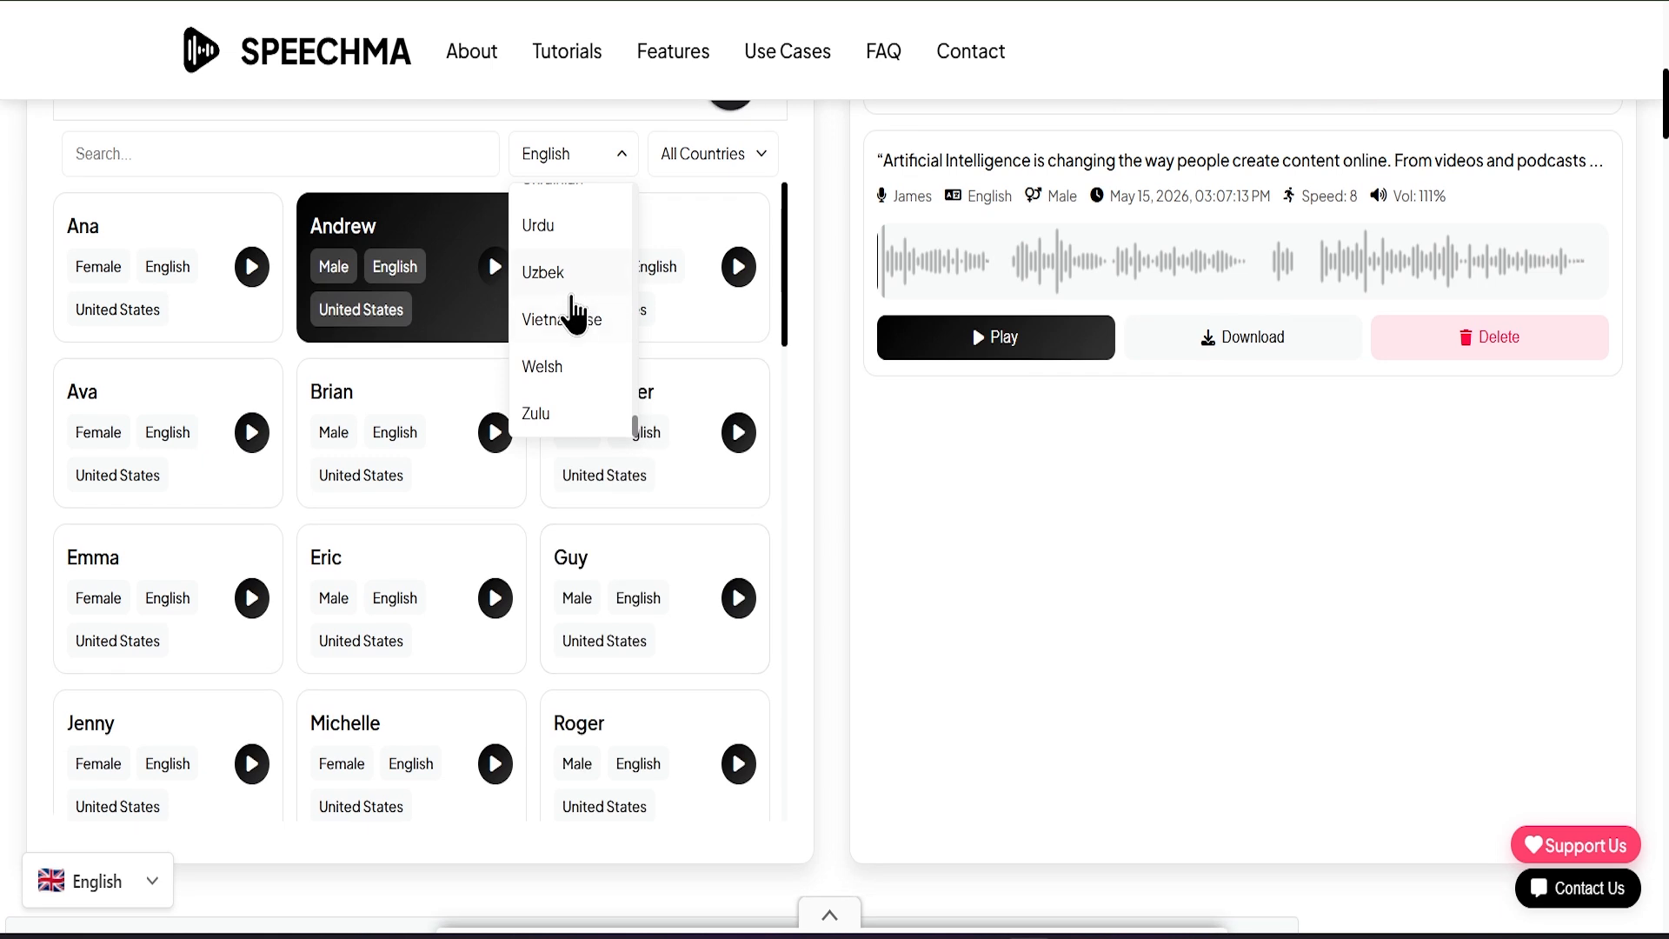
{"action": "scroll", "coordinate": [570, 295], "scroll_direction": "down", "scroll_amount": 2}
{"action": "scroll", "coordinate": [567, 174], "scroll_direction": "up", "scroll_amount": 3}
{"action": "scroll", "coordinate": [765, 296], "scroll_direction": "up", "scroll_amount": 5}
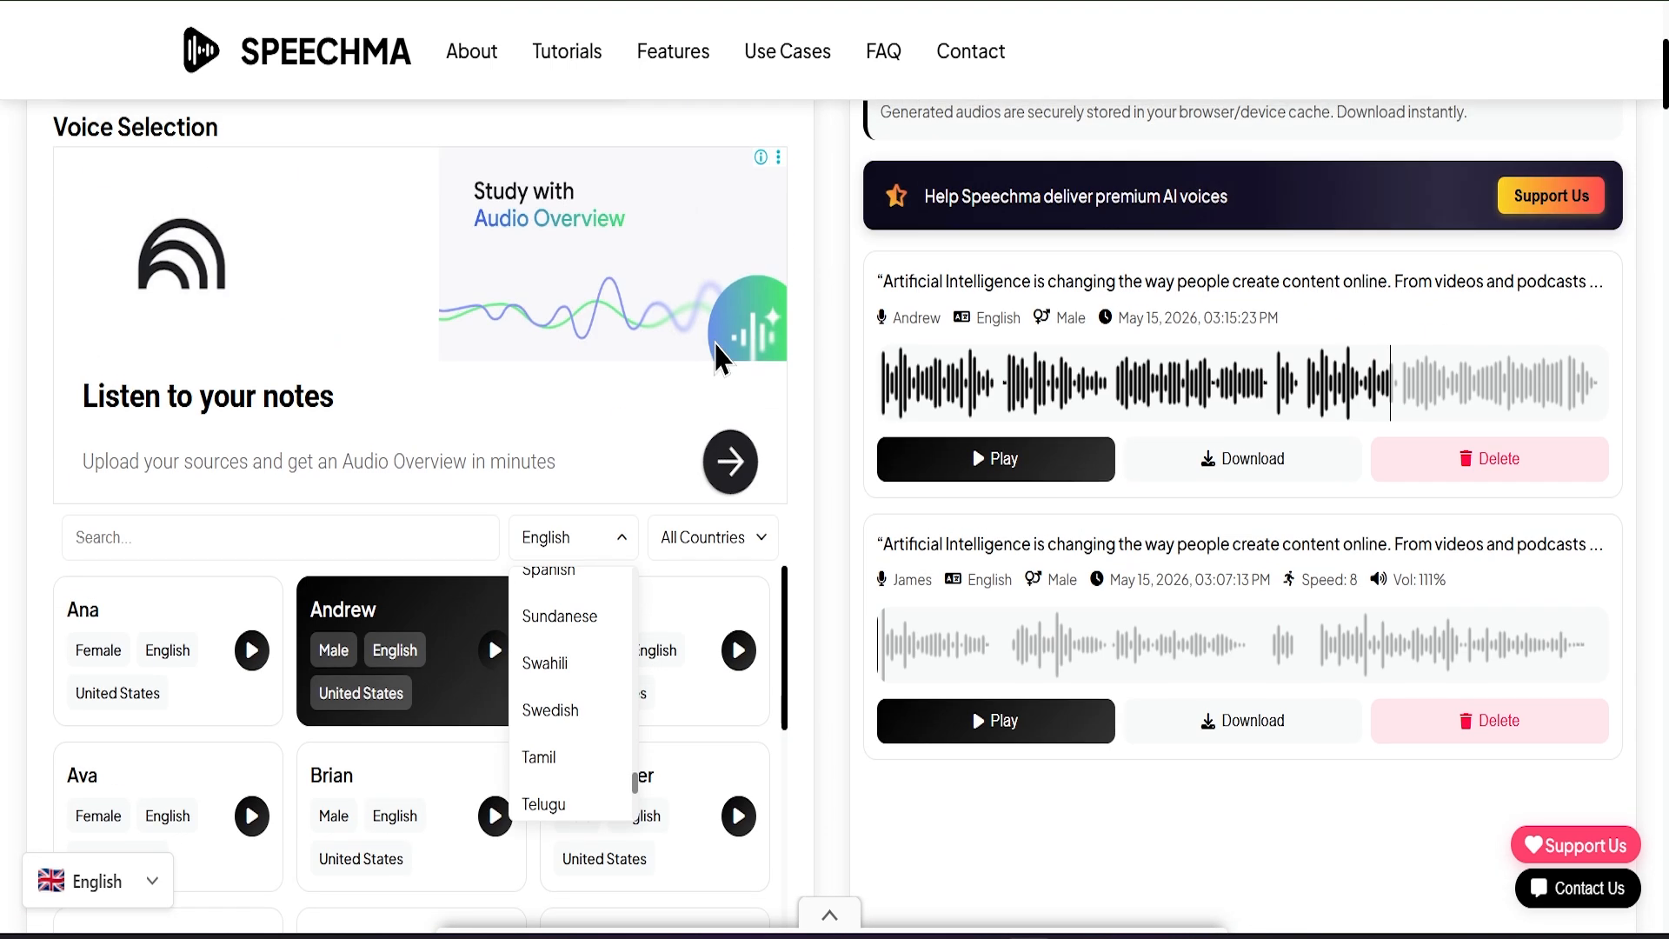
{"action": "scroll", "coordinate": [576, 670], "scroll_direction": "up", "scroll_amount": 1}
{"action": "scroll", "coordinate": [574, 695], "scroll_direction": "up", "scroll_amount": 10}
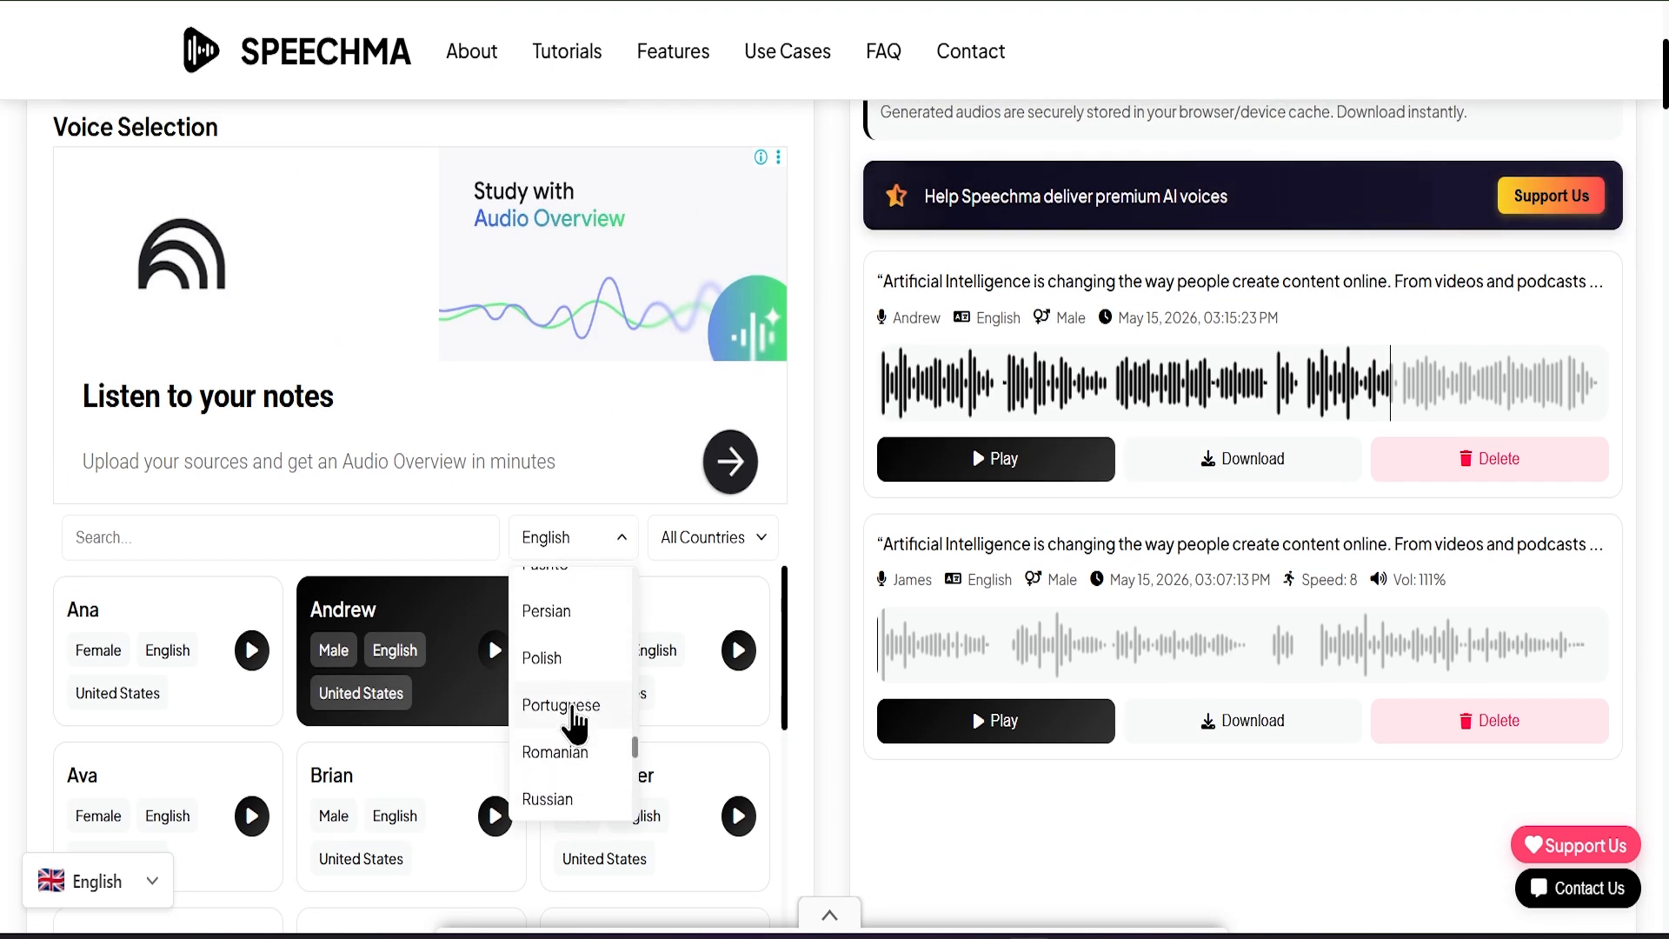
{"action": "scroll", "coordinate": [574, 721], "scroll_direction": "up", "scroll_amount": 5}
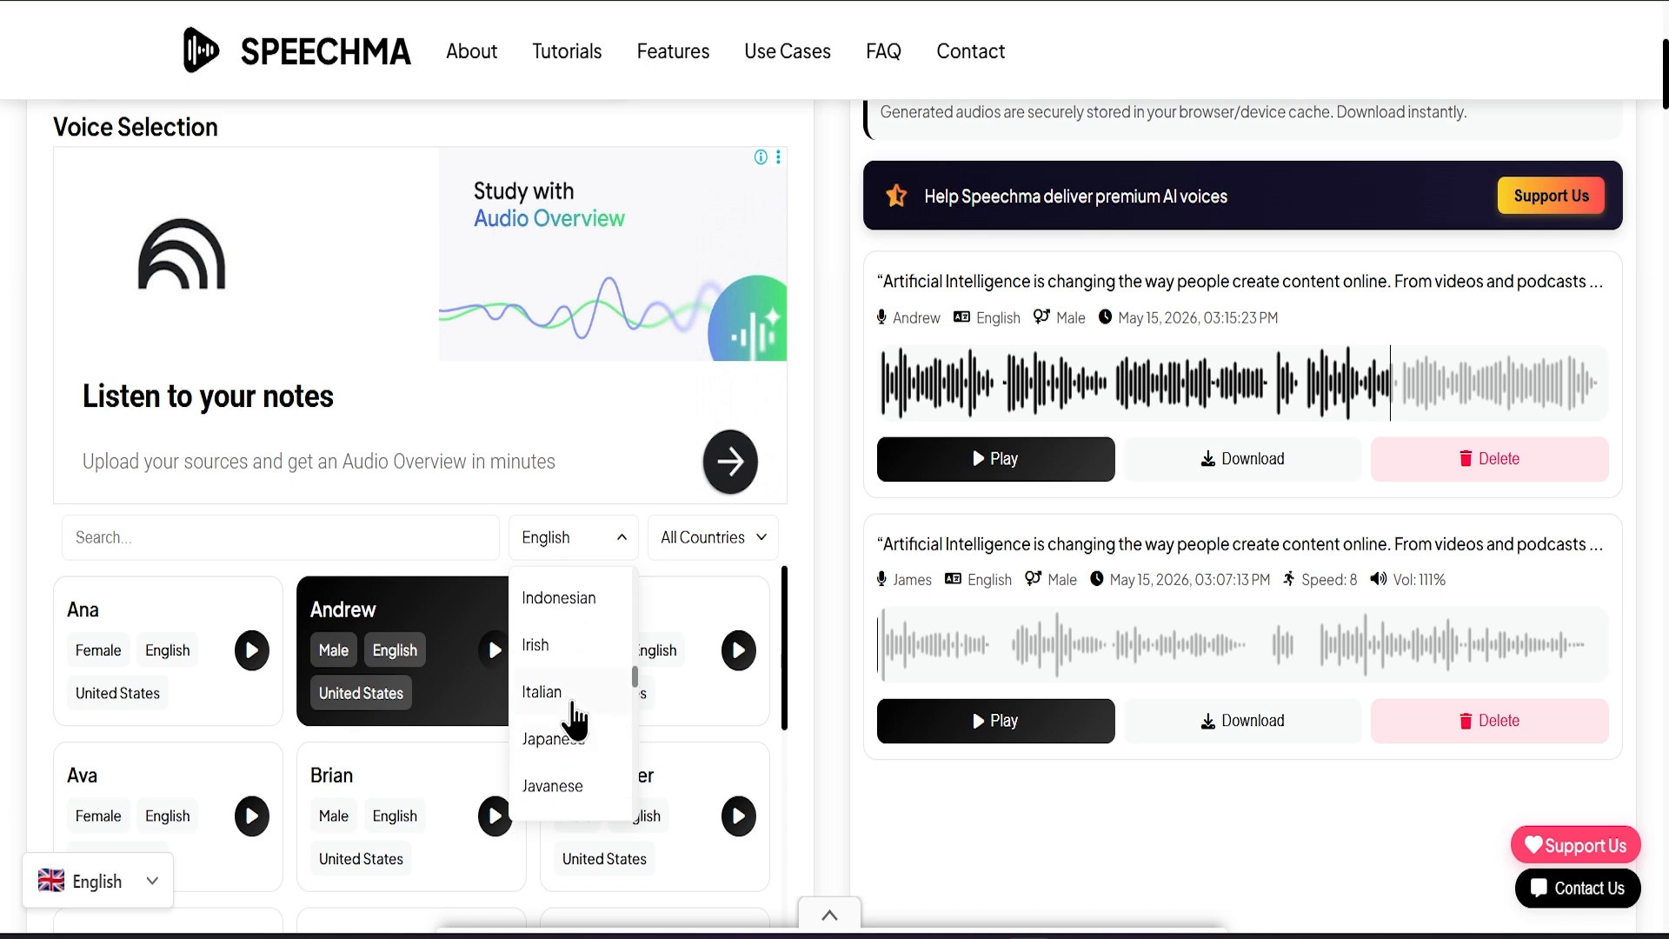
{"action": "left_click", "coordinate": [567, 712]}
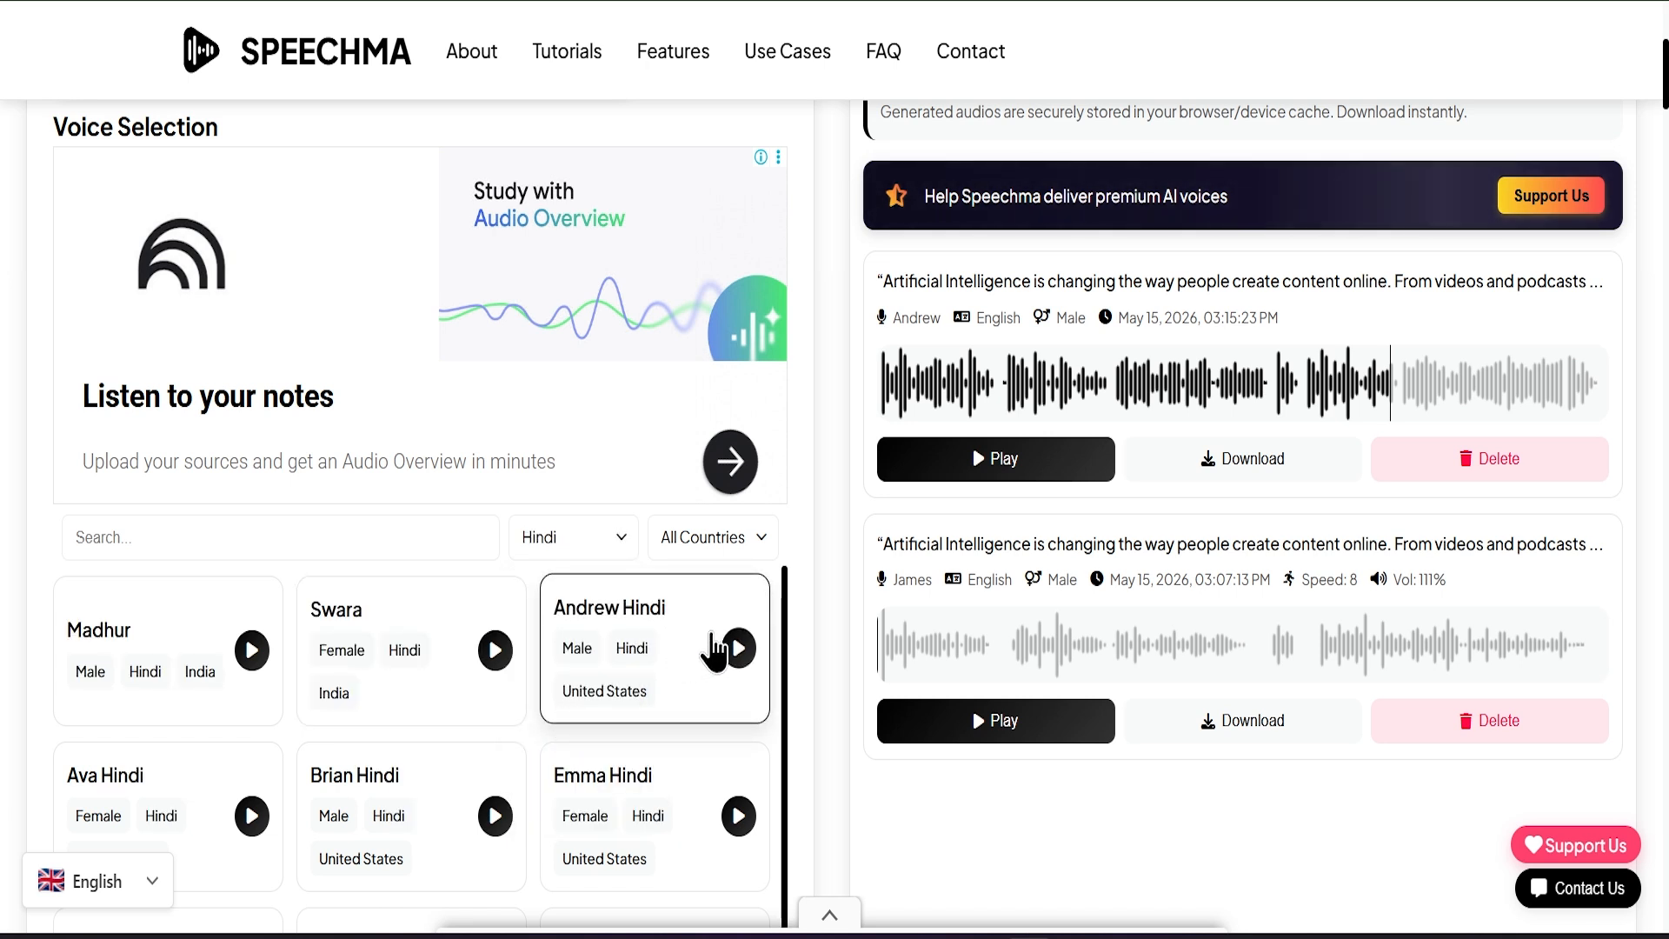
Preview several Hindi voices, including Remy, Seraphina, Florian and Emma, with the system volume raised
{"action": "scroll", "coordinate": [501, 702], "scroll_direction": "down", "scroll_amount": 5}
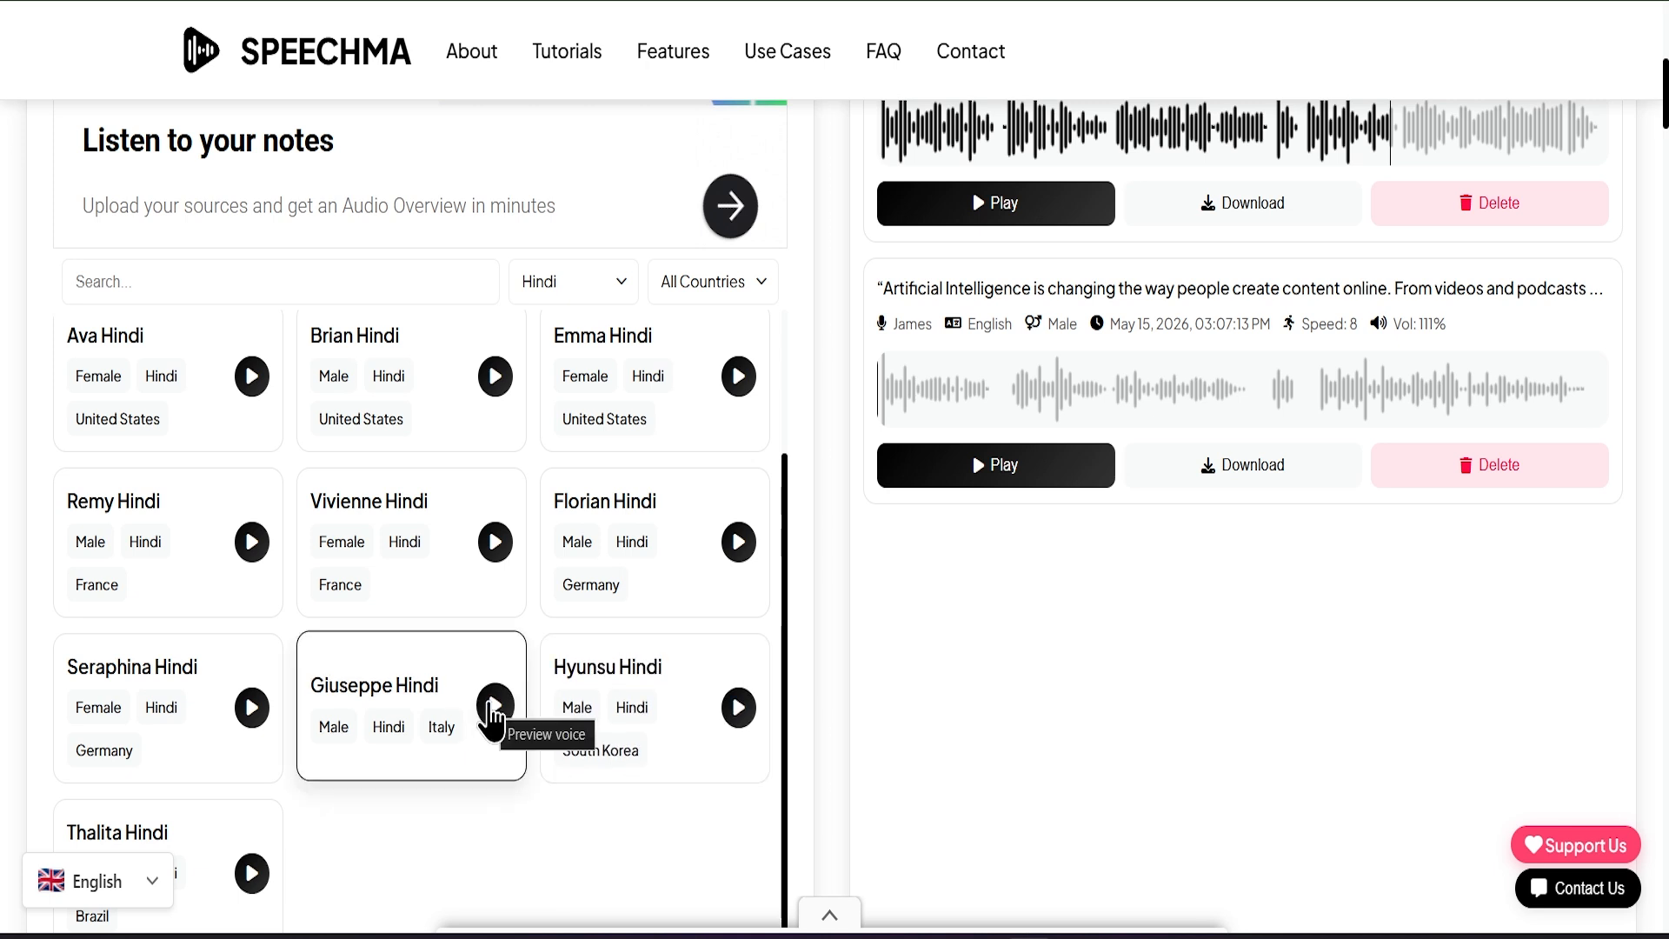
{"action": "key", "text": "XF86AudioRaiseVolume"}
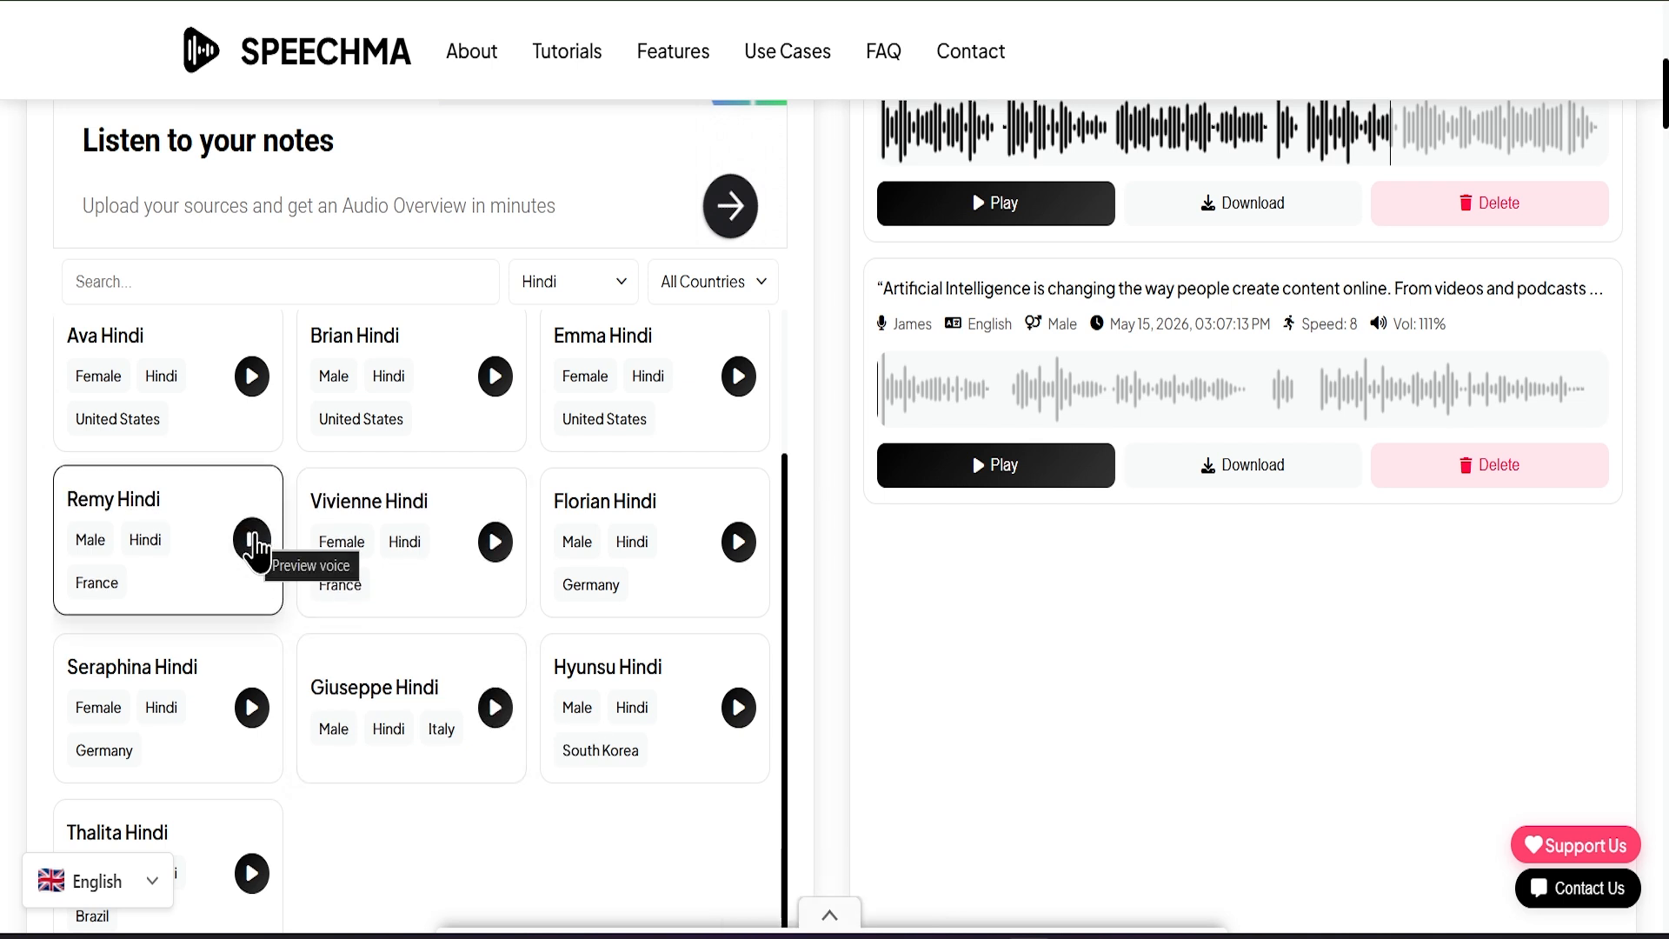
{"action": "left_click", "coordinate": [251, 708]}
{"action": "scroll", "coordinate": [293, 712], "scroll_direction": "down", "scroll_amount": 1}
{"action": "scroll", "coordinate": [294, 713], "scroll_direction": "down", "scroll_amount": 3}
{"action": "left_click", "coordinate": [251, 617]}
{"action": "scroll", "coordinate": [577, 502], "scroll_direction": "up", "scroll_amount": 2}
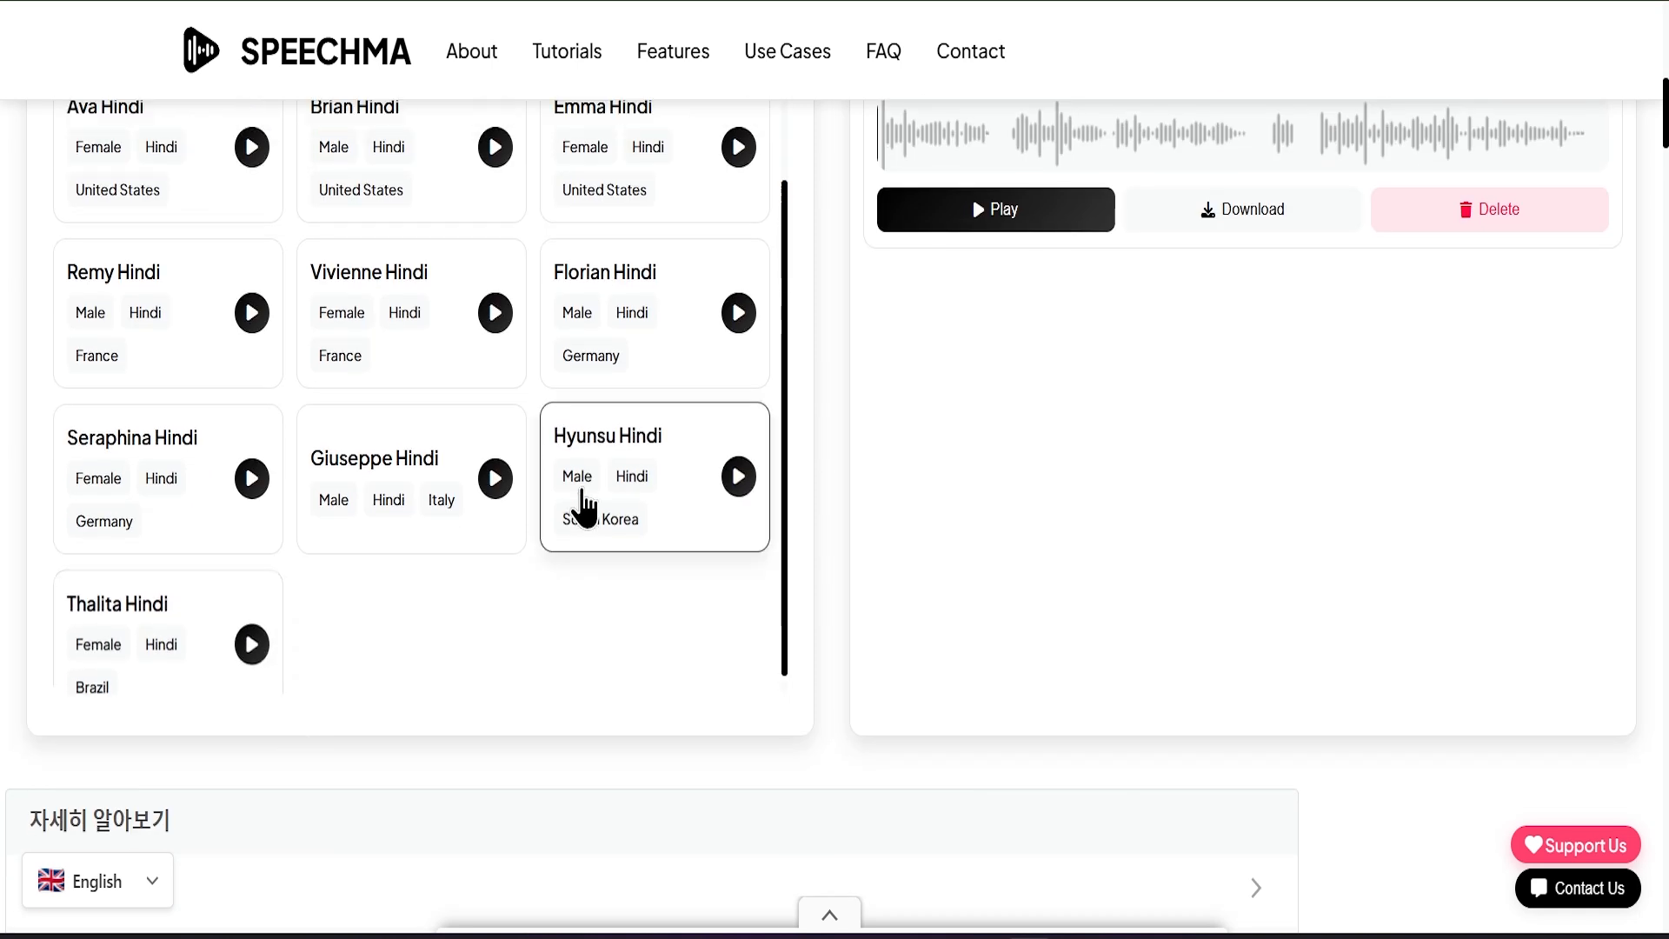
{"action": "left_click", "coordinate": [740, 471]}
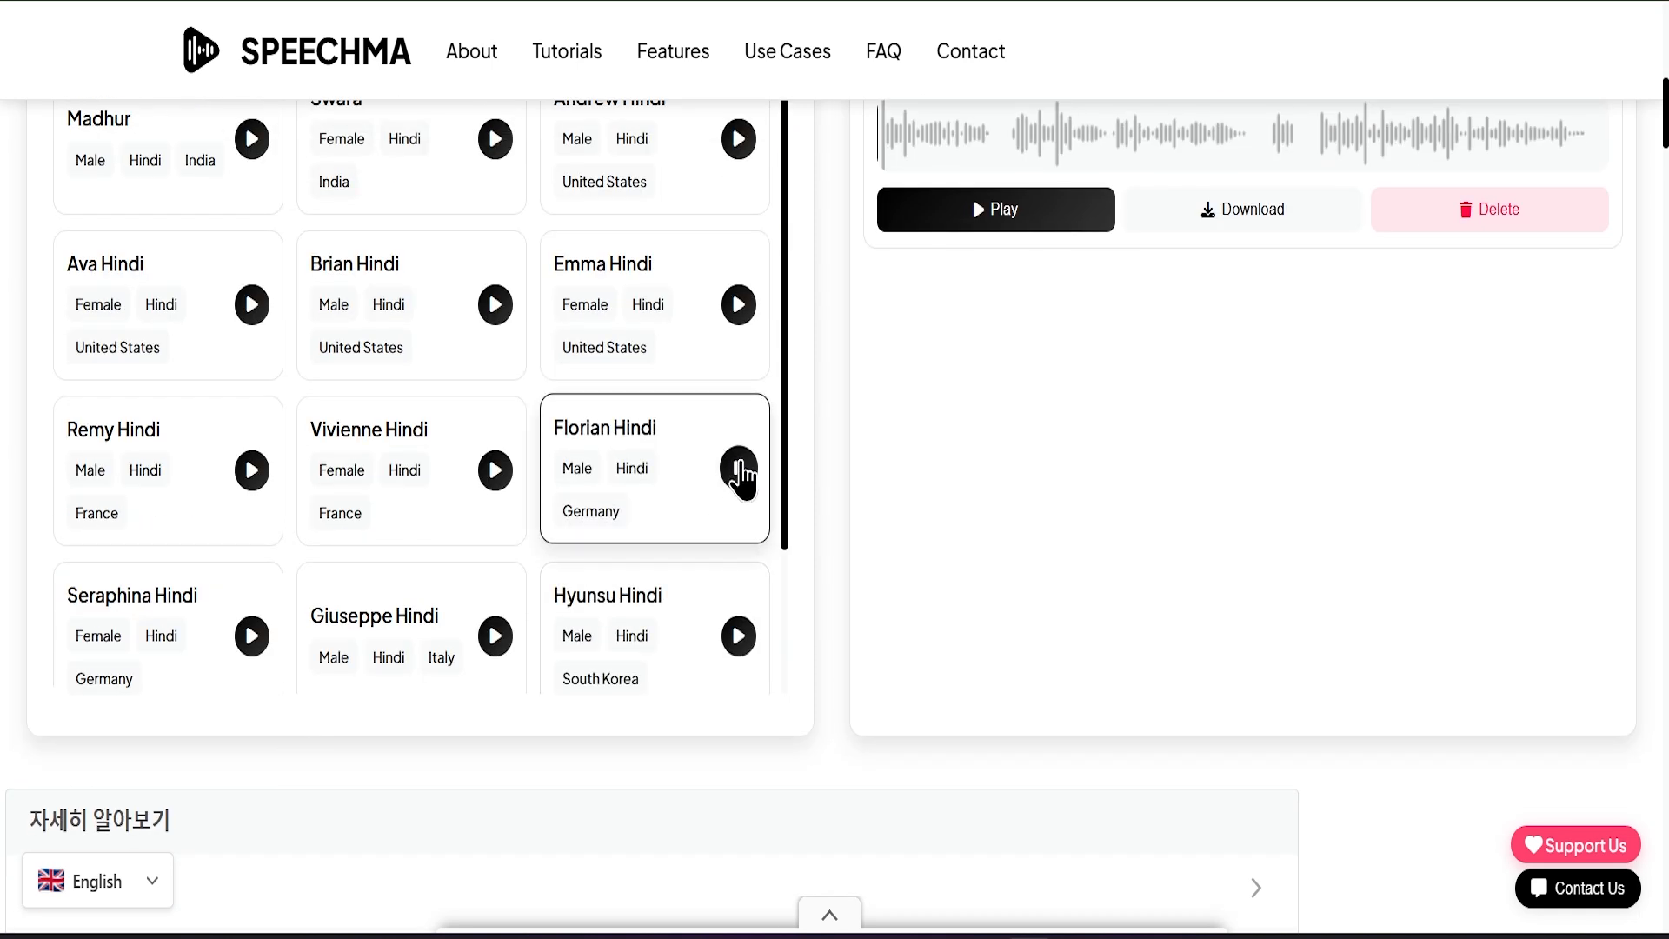
{"action": "left_click", "coordinate": [740, 304]}
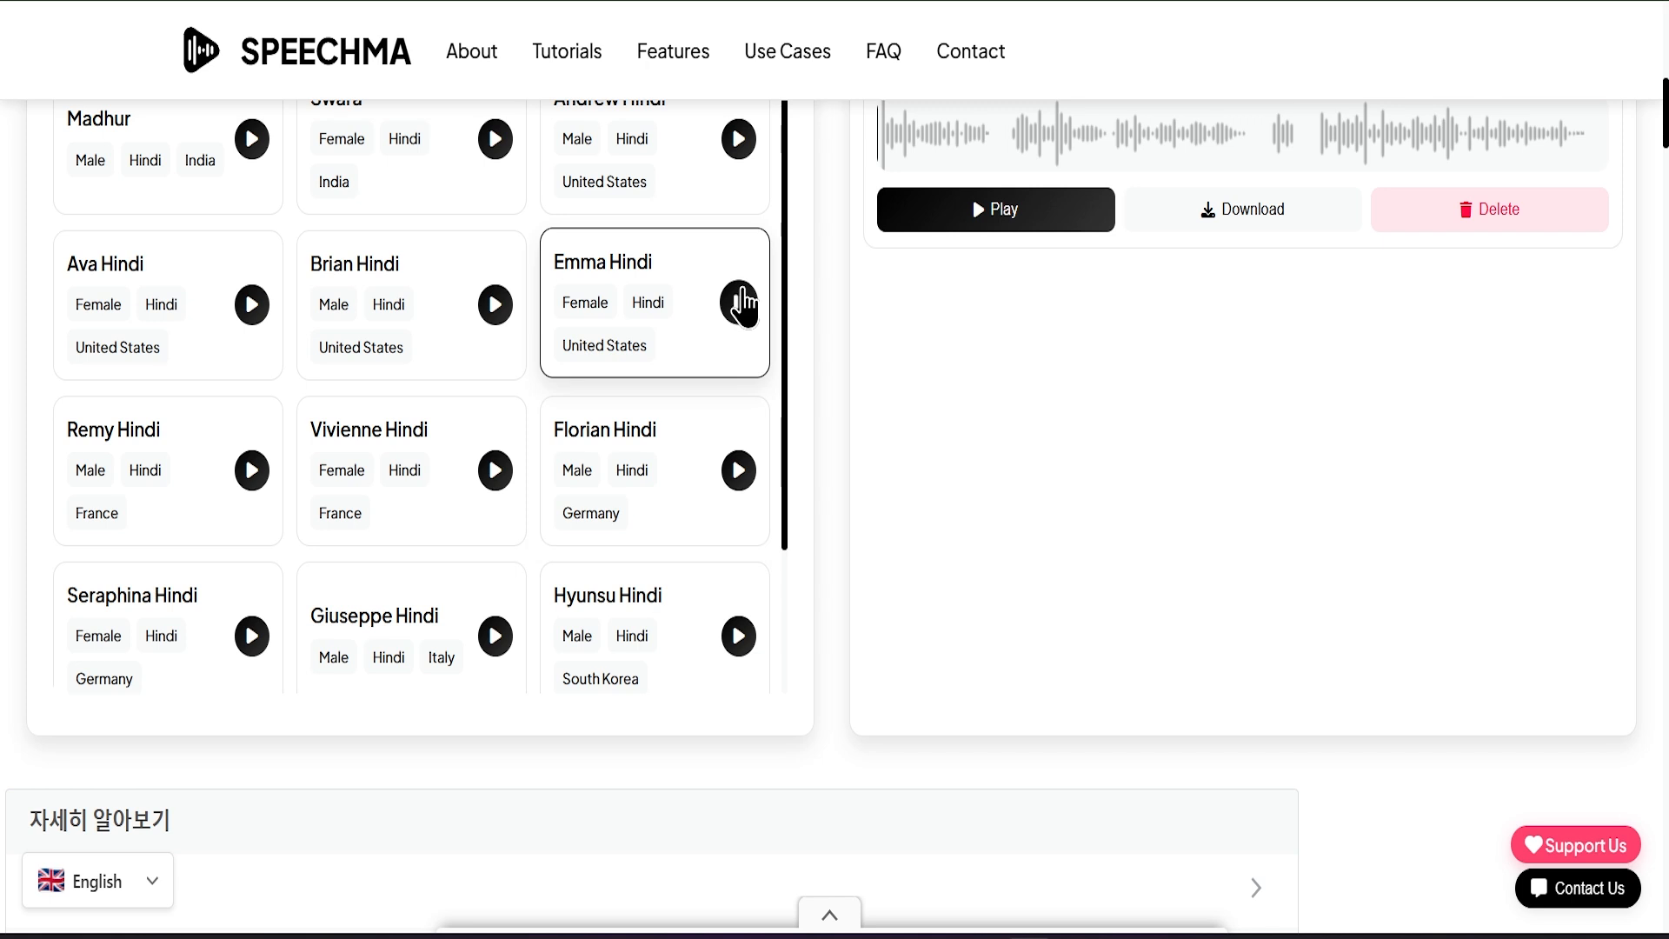
Select the Emma Hindi voice for the Hindi script
{"action": "scroll", "coordinate": [687, 330], "scroll_direction": "up", "scroll_amount": 3}
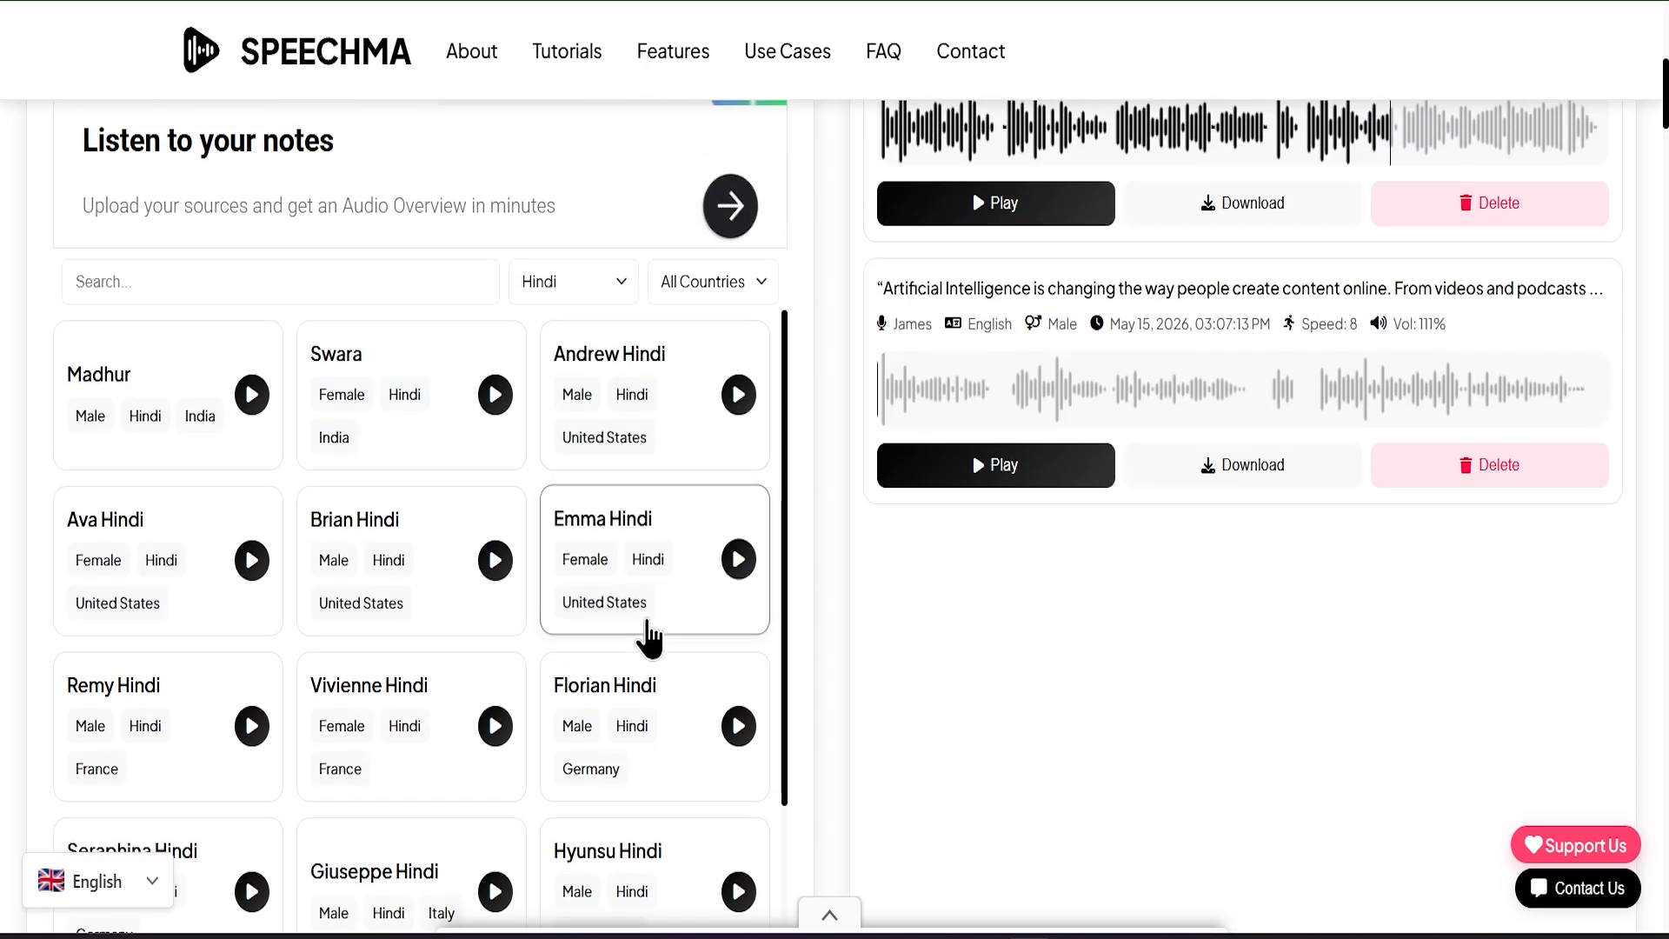
{"action": "left_click", "coordinate": [639, 561]}
{"action": "scroll", "coordinate": [504, 500], "scroll_direction": "up", "scroll_amount": 8}
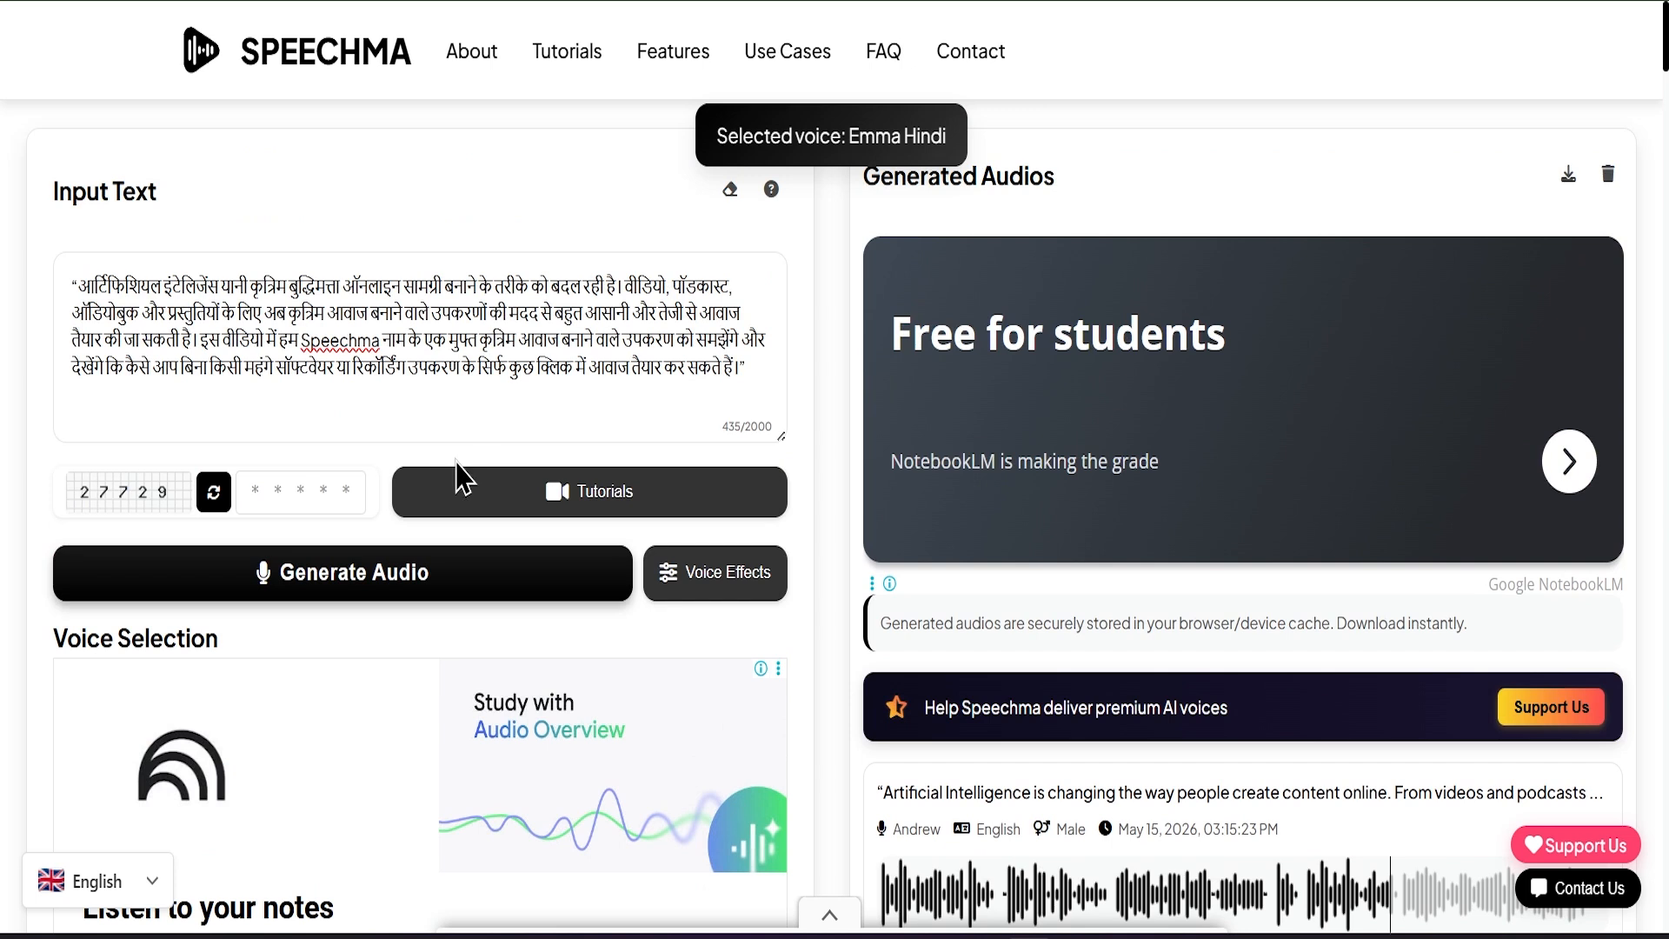
Enter the displayed verification code and generate the audio from the Hindi script
{"action": "left_click", "coordinate": [343, 486]}
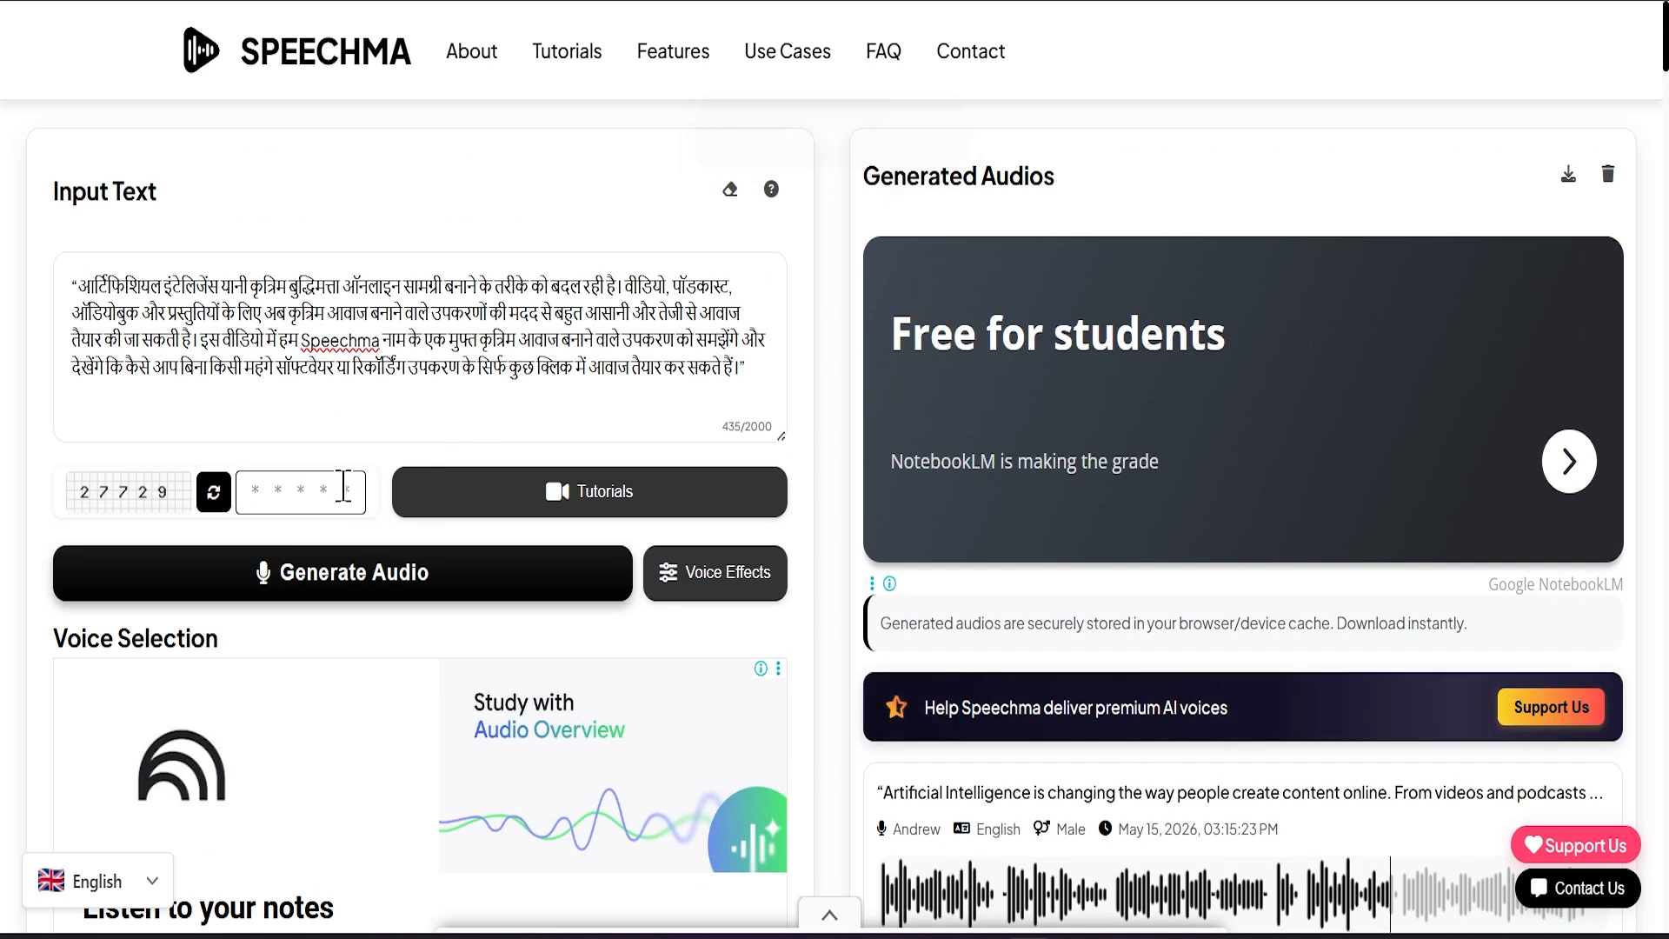
{"action": "type", "text": "2777"}
{"action": "key", "text": "BackSpace"}
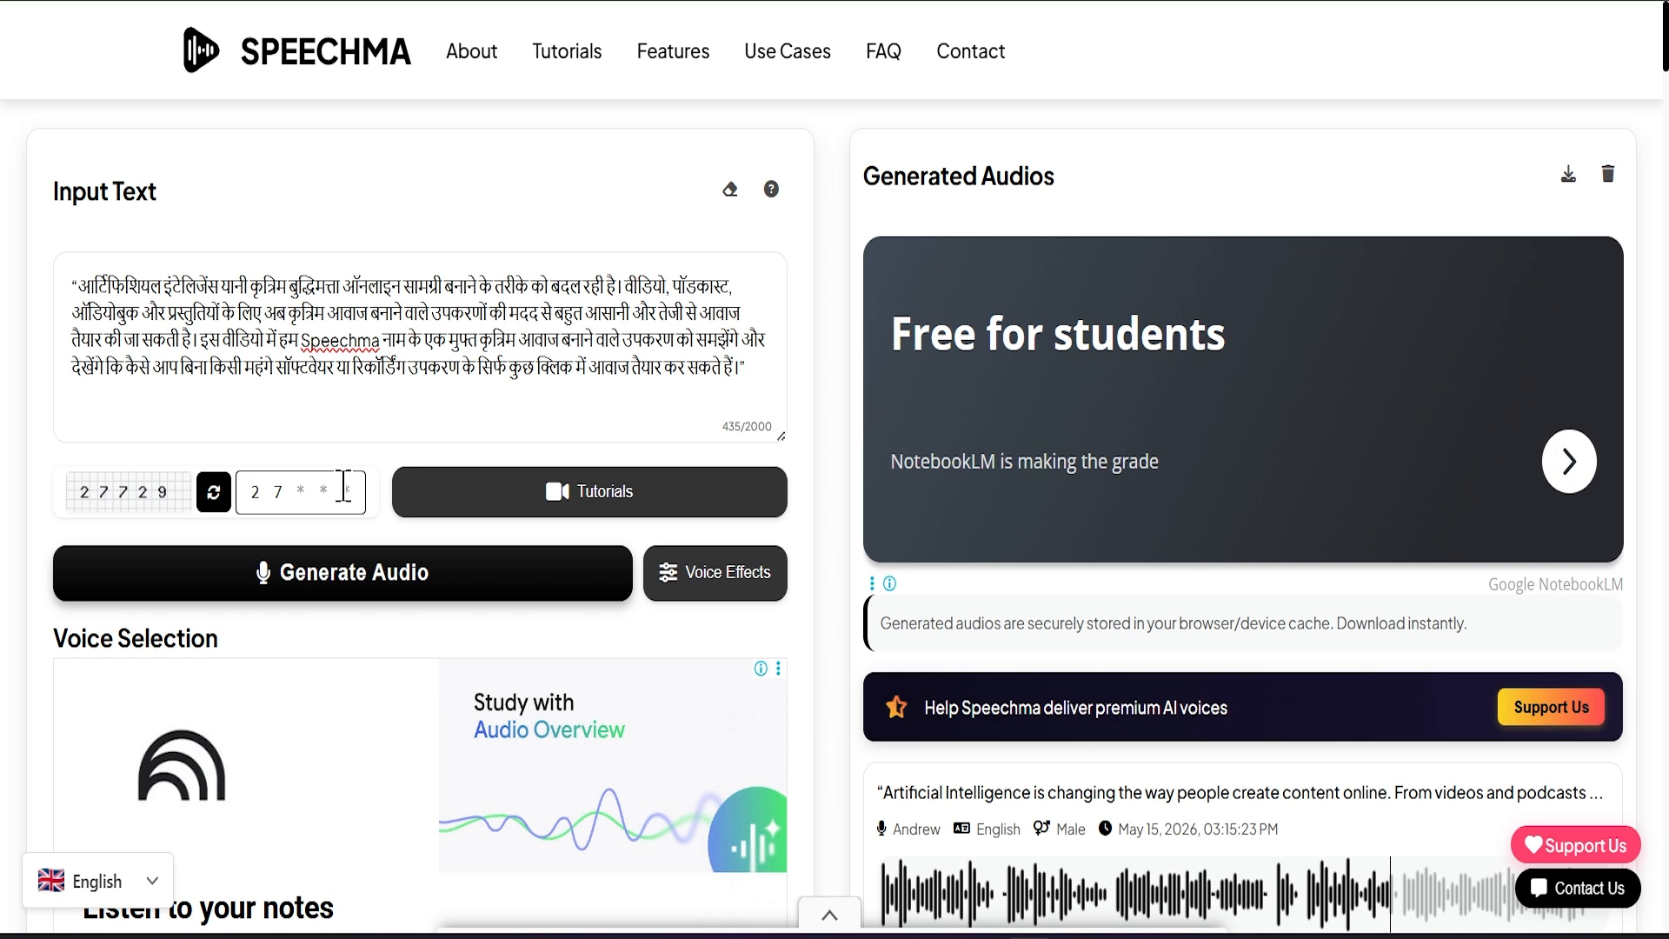
{"action": "type", "text": "29"}
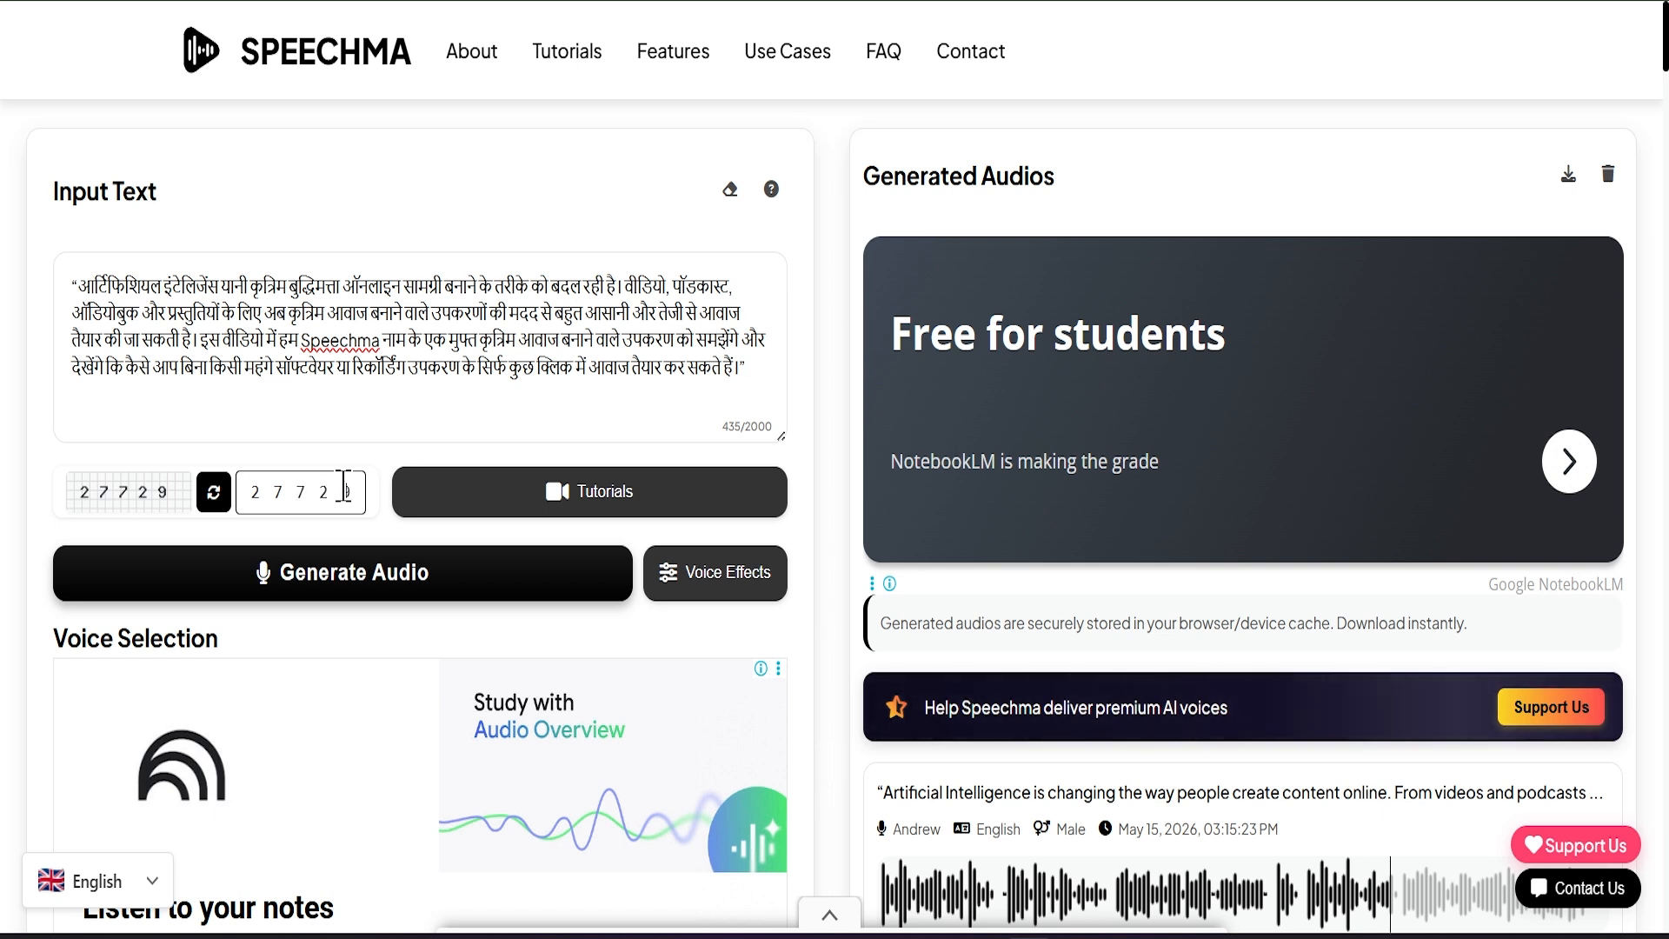
{"action": "left_click", "coordinate": [439, 596]}
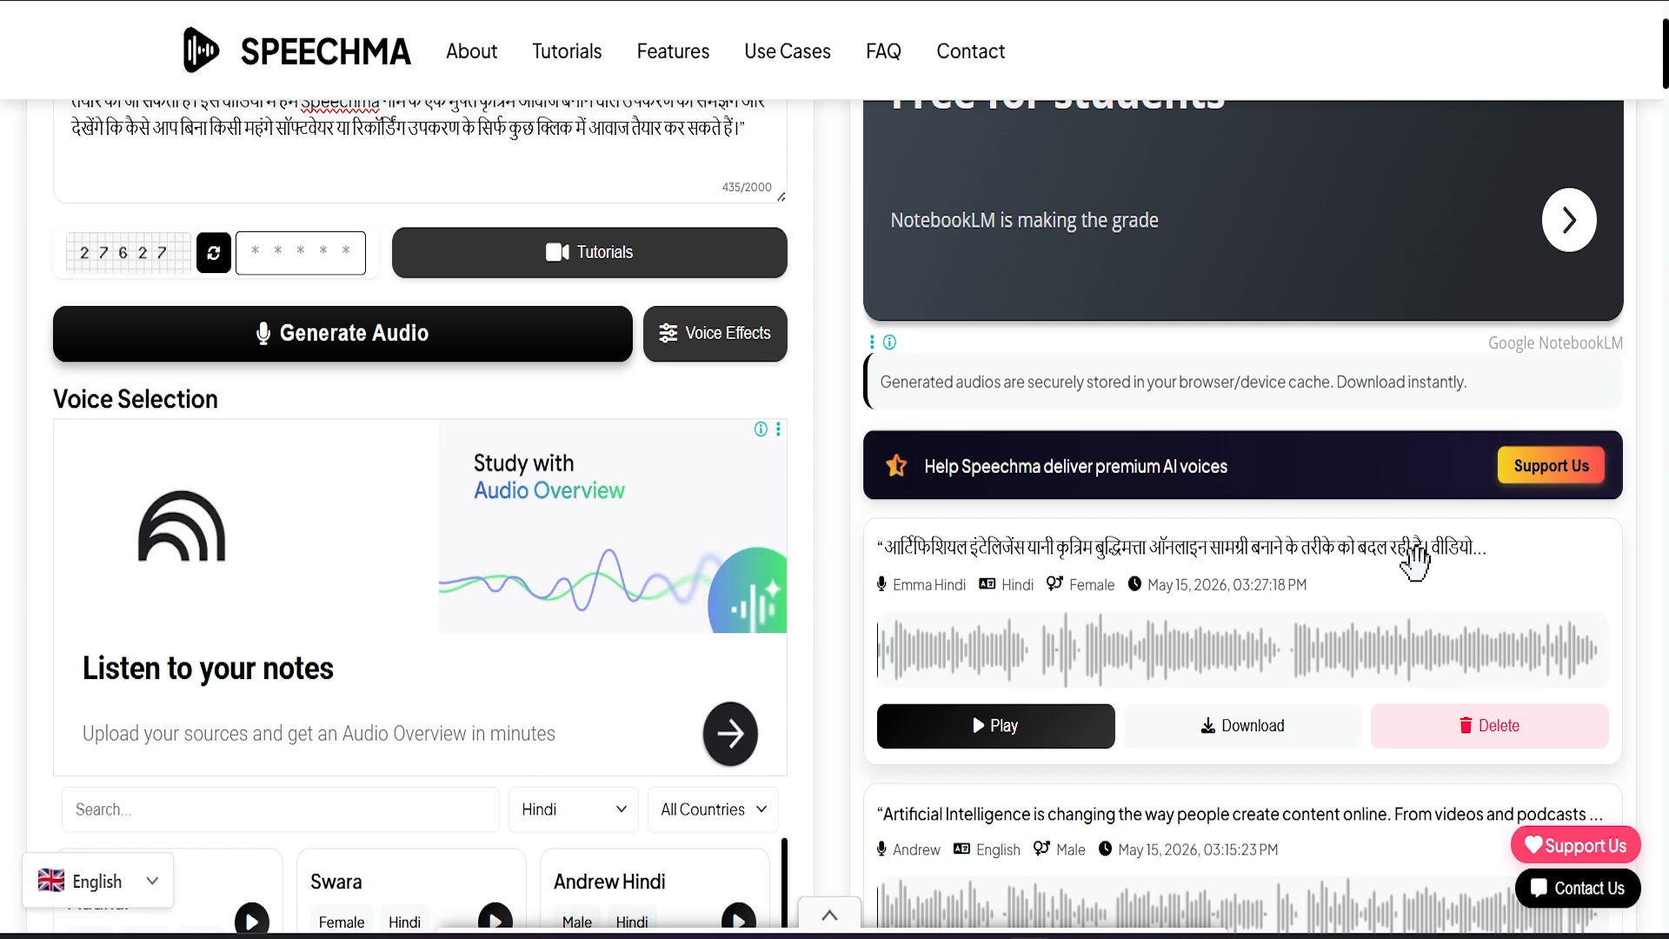
Play the generated Emma Hindi voiceover to check how it sounds
{"action": "left_click", "coordinate": [980, 728]}
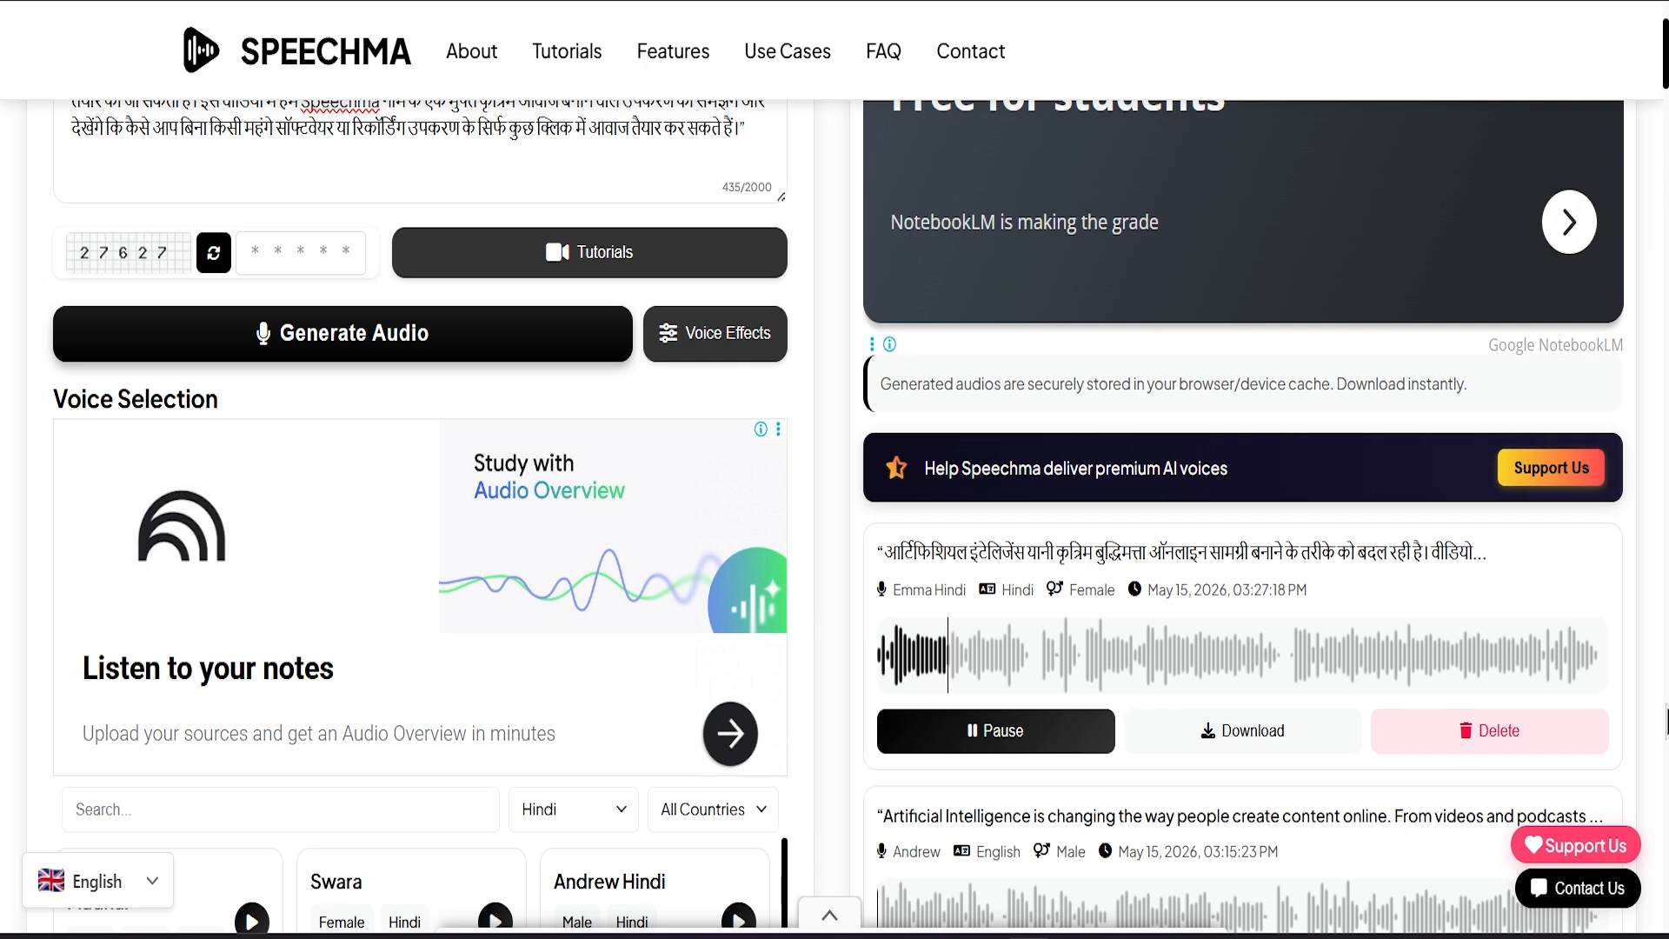
Raise the system volume and listen to the rest of the Emma Hindi voiceover
{"action": "scroll", "coordinate": [1667, 720], "scroll_direction": "up", "scroll_amount": 3}
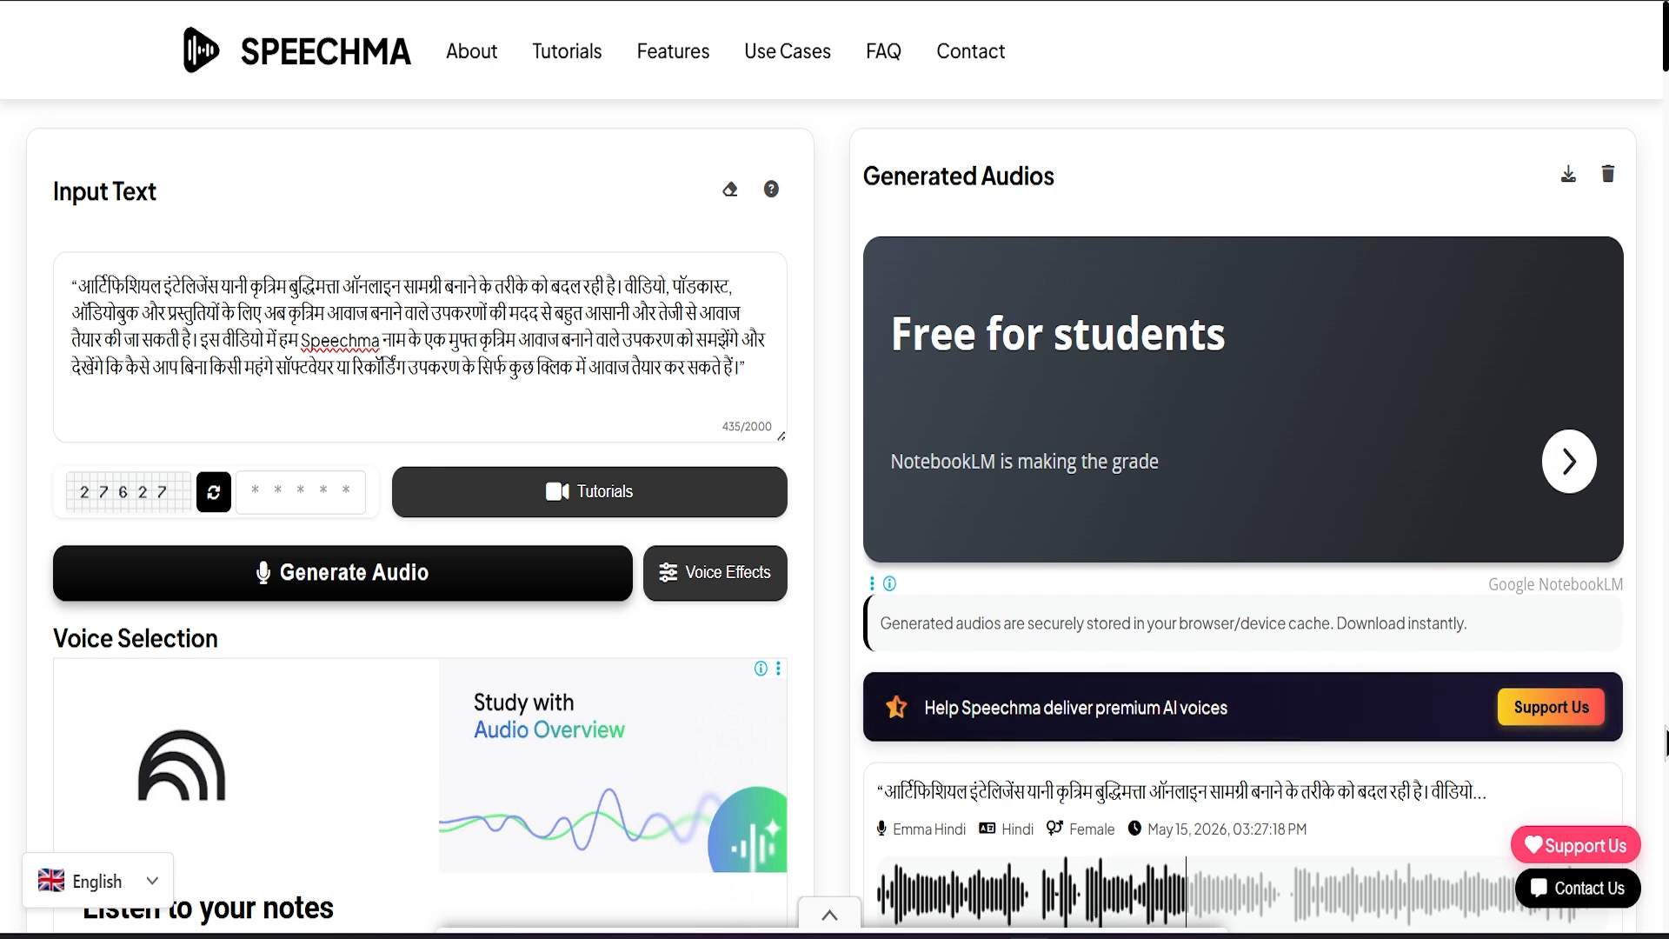
{"action": "key", "text": "XF86AudioRaiseVolume"}
{"action": "key", "text": "XF86AudioRaiseVolume"}
{"action": "key", "text": "XF86AudioRaiseVolume"}
{"action": "key", "text": "XF86AudioRaiseVolume"}
{"action": "key", "text": "XF86AudioRaiseVolume"}
{"action": "key", "text": "XF86AudioRaiseVolume"}
{"action": "key", "text": "XF86AudioRaiseVolume"}
{"action": "key", "text": "XF86AudioRaiseVolume"}
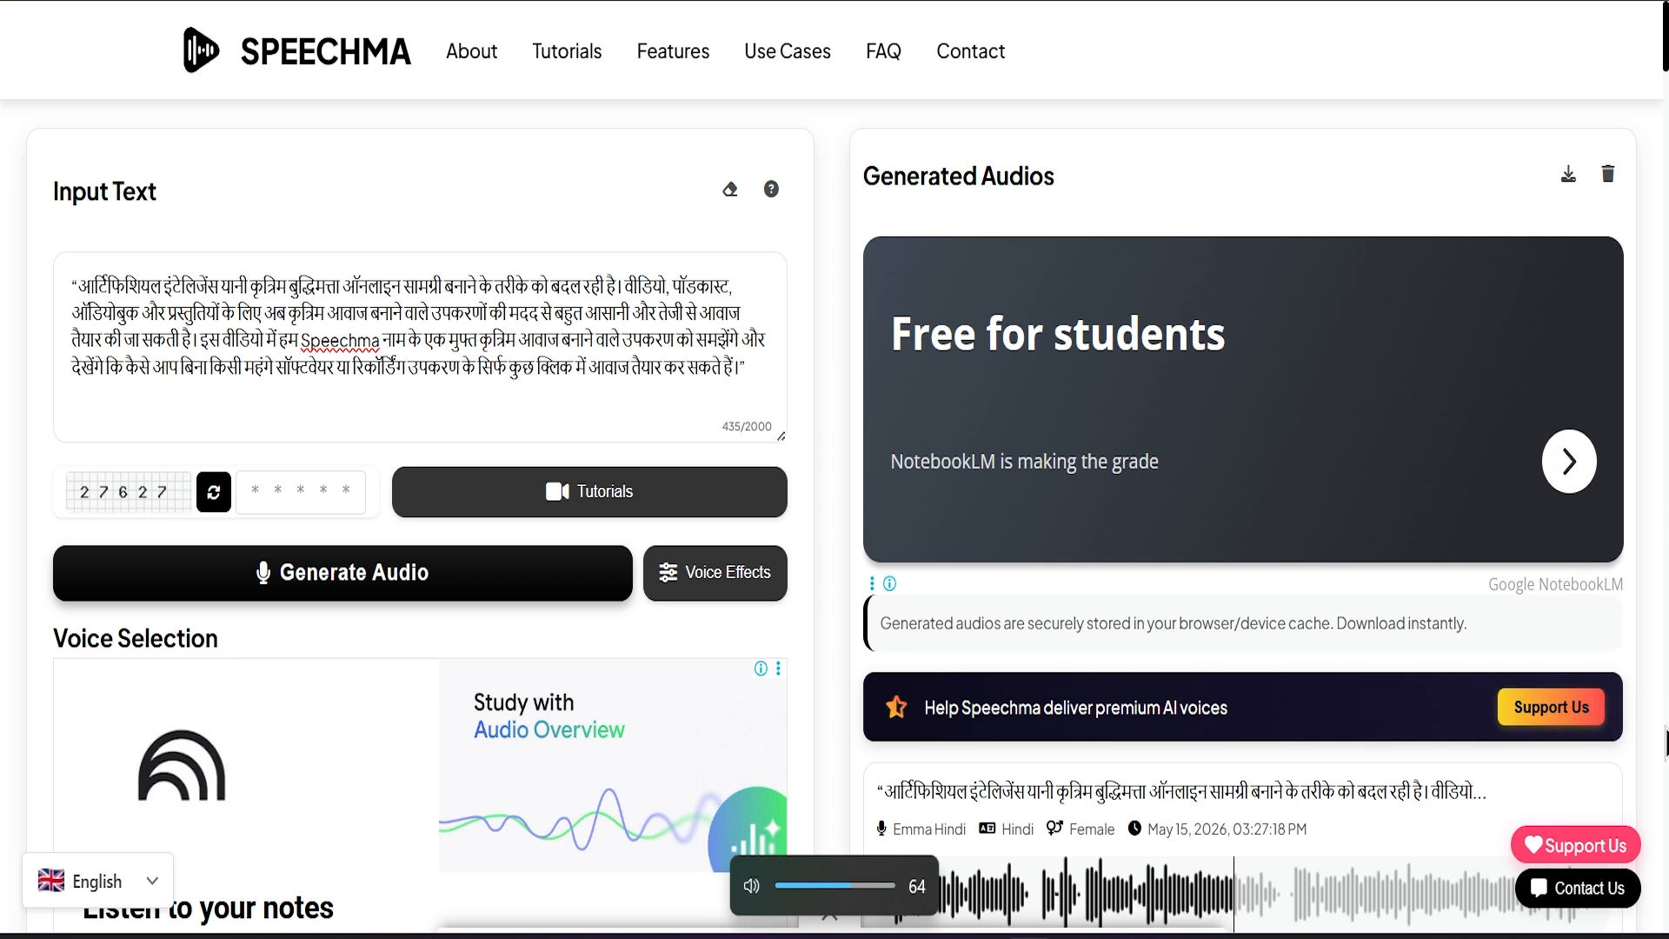
{"action": "key", "text": "XF86AudioLowerVolume"}
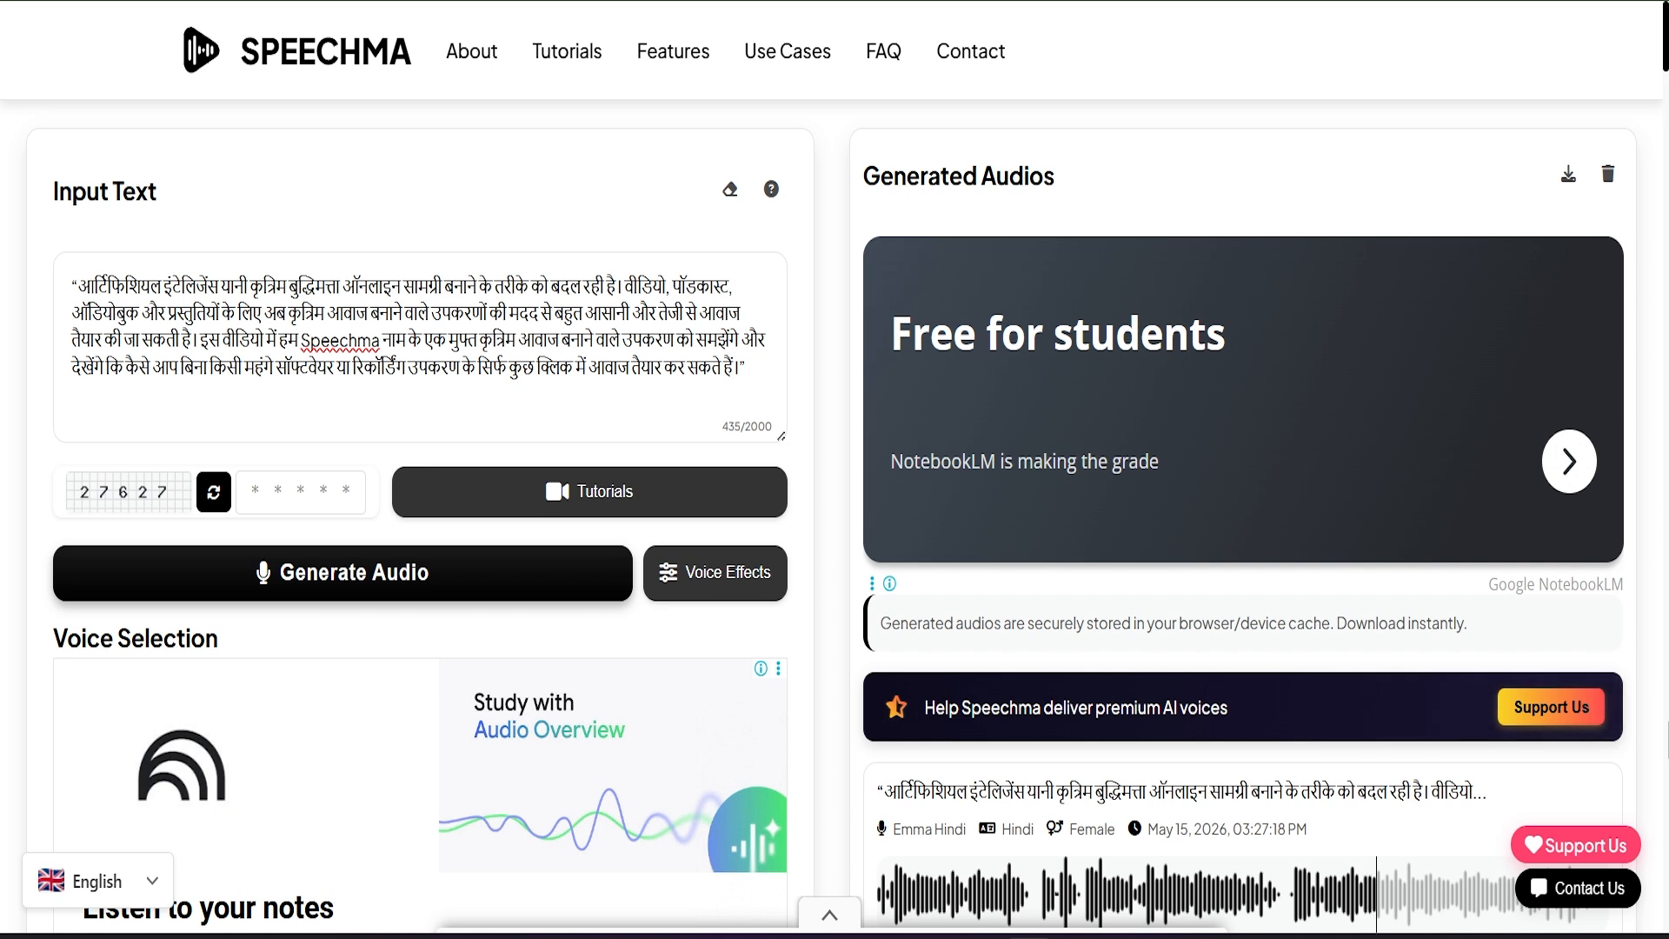
{"action": "scroll", "coordinate": [834, 522], "scroll_direction": "down", "scroll_amount": 1}
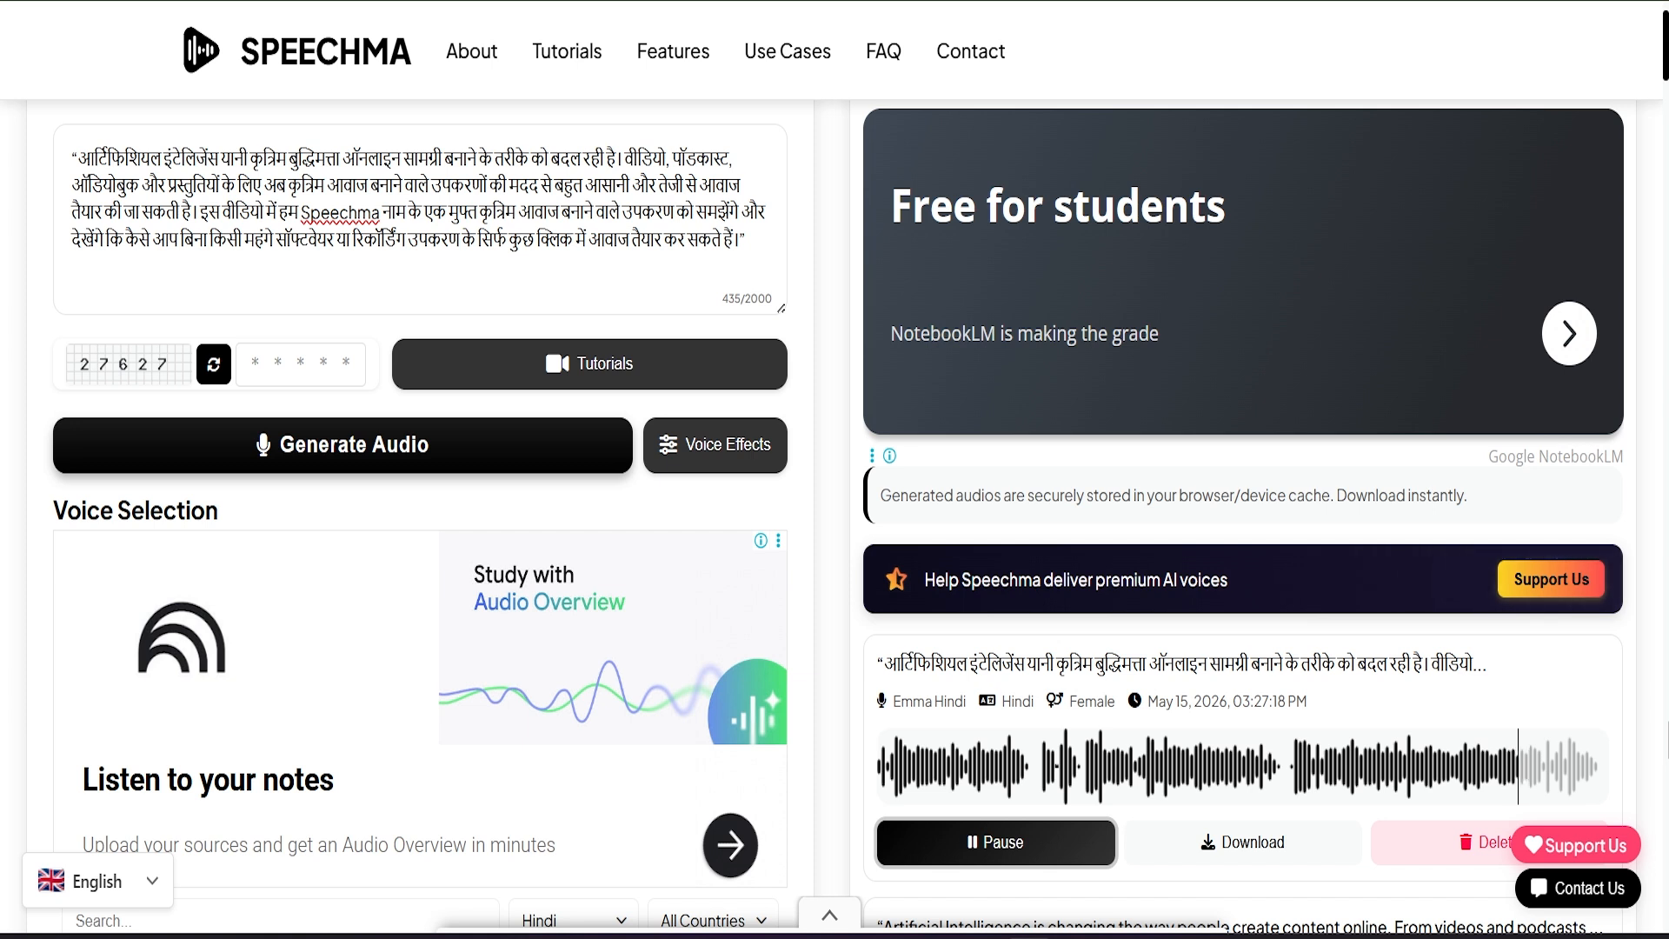
{"action": "scroll", "coordinate": [868, 683], "scroll_direction": "down", "scroll_amount": 4}
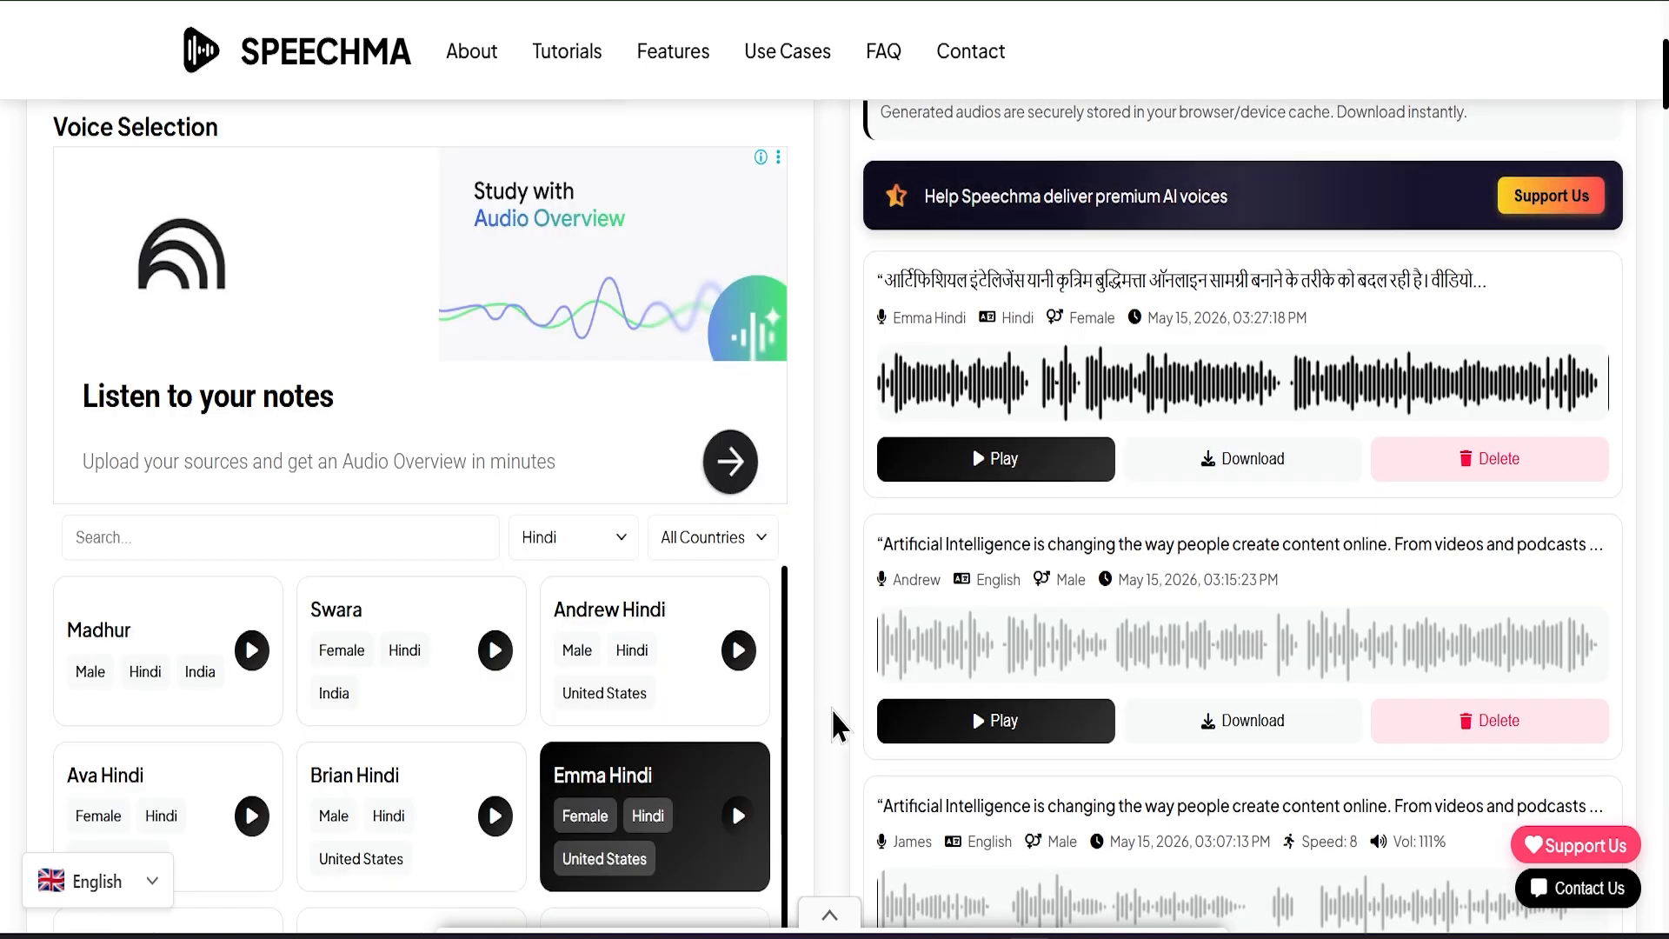
Select the Andrew Hindi voice for the Hindi script and enter the displayed verification code
{"action": "scroll", "coordinate": [821, 724], "scroll_direction": "up", "scroll_amount": 5}
{"action": "scroll", "coordinate": [843, 708], "scroll_direction": "down", "scroll_amount": 7}
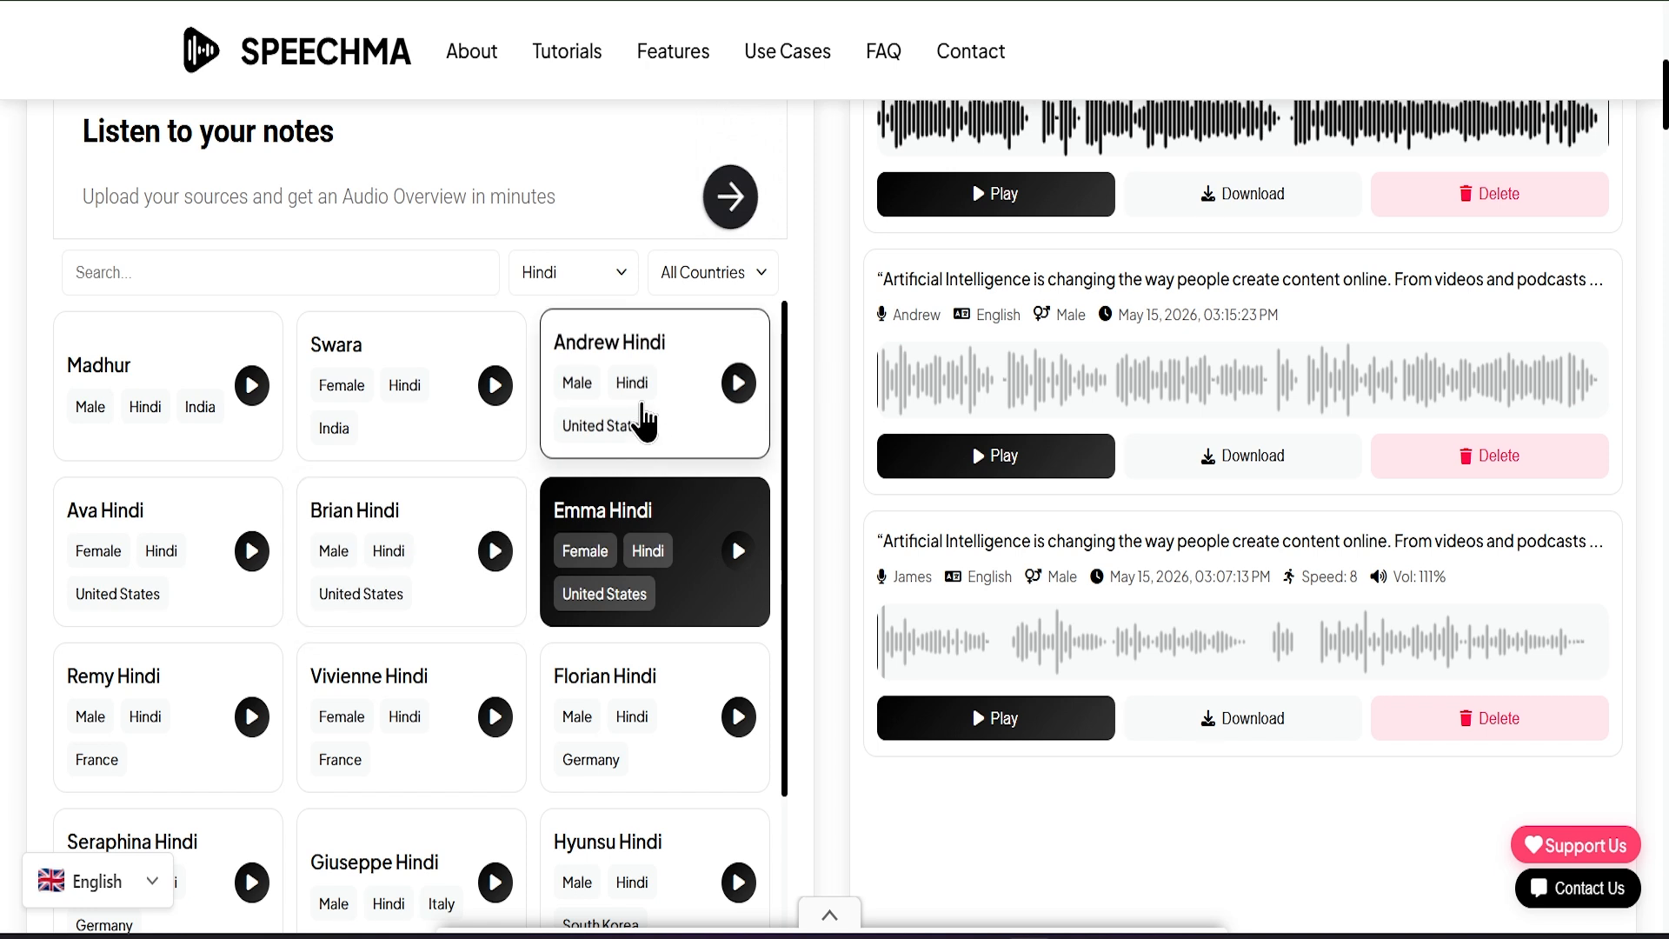
{"action": "left_click", "coordinate": [652, 406]}
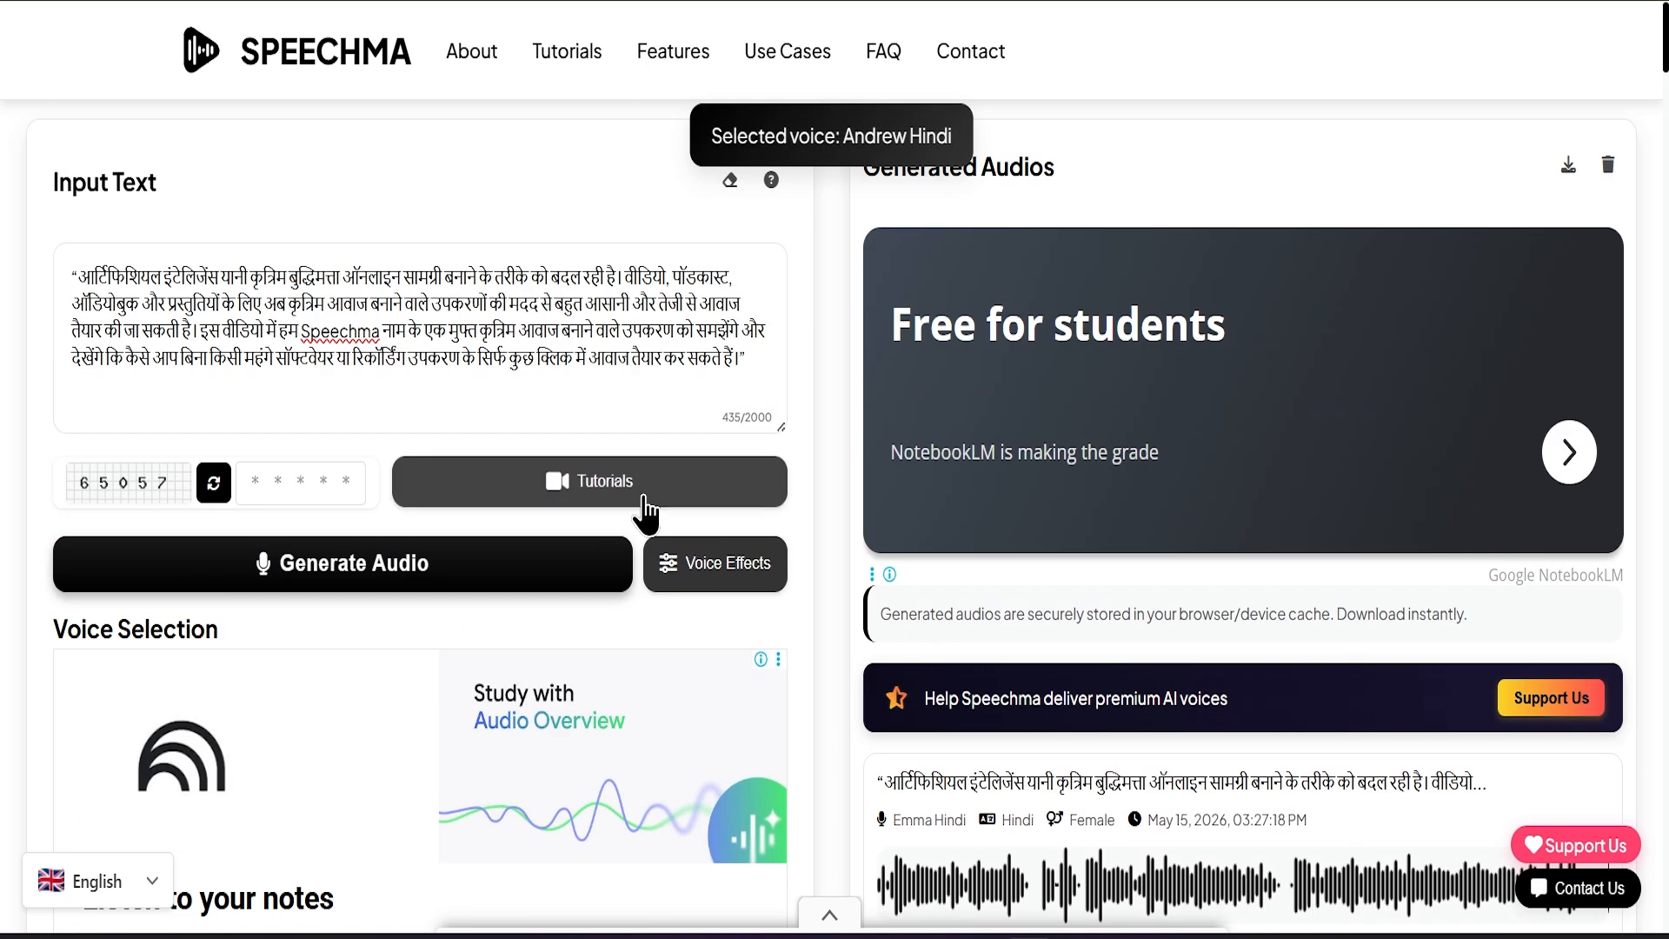
{"action": "left_click", "coordinate": [324, 490]}
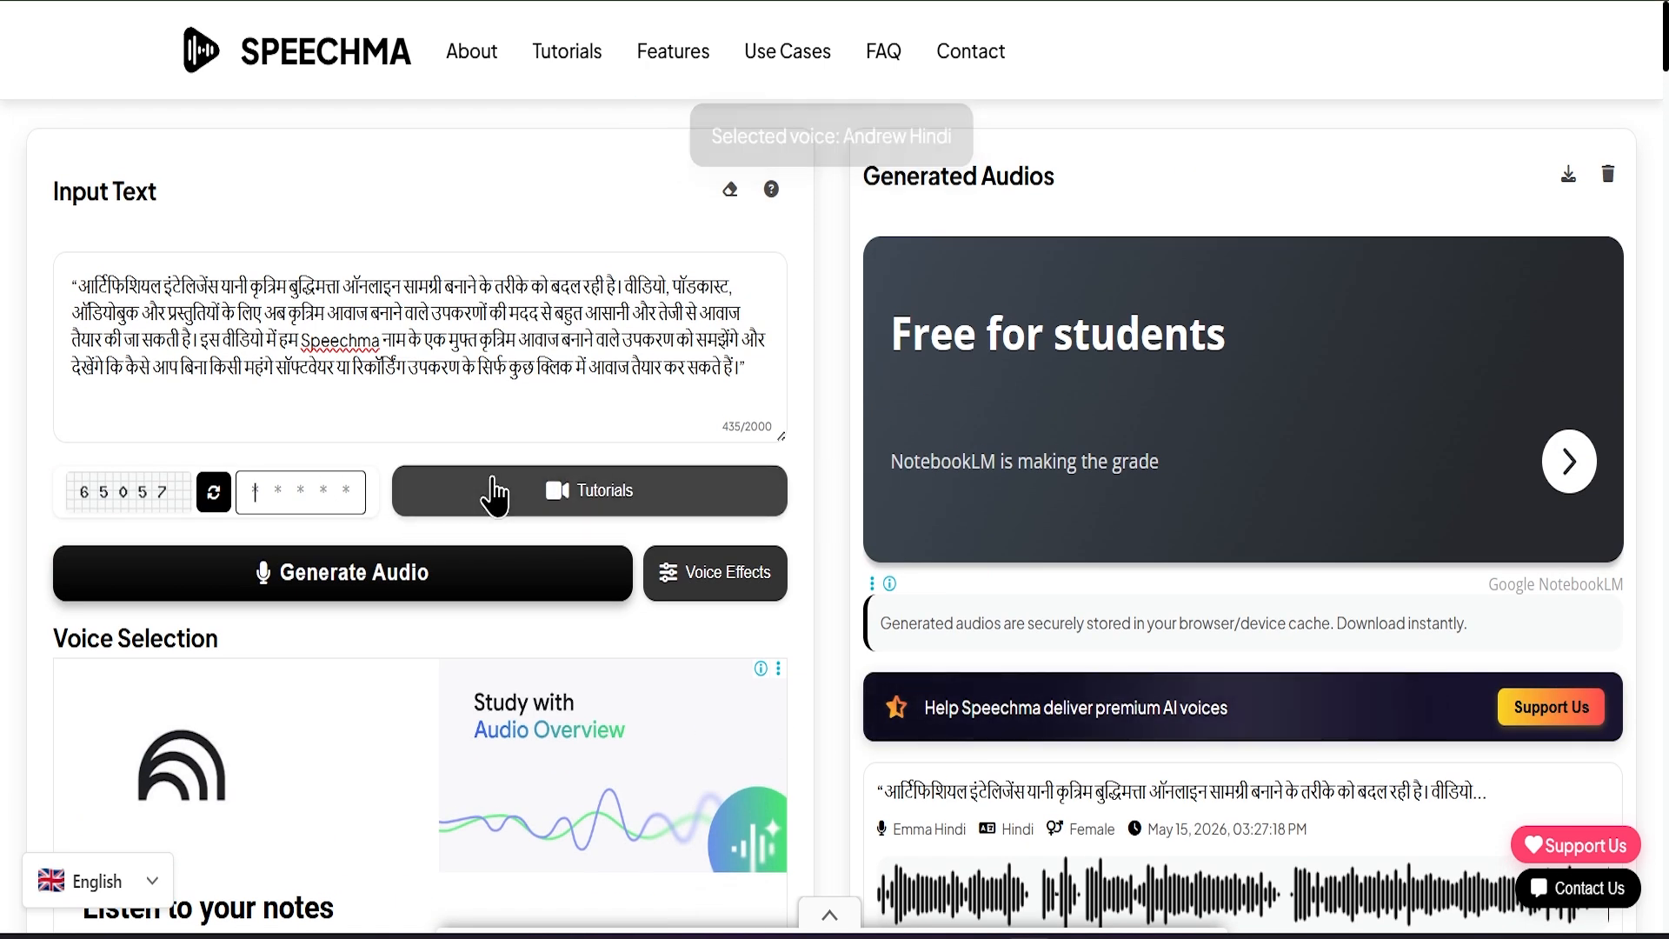
{"action": "type", "text": "65057"}
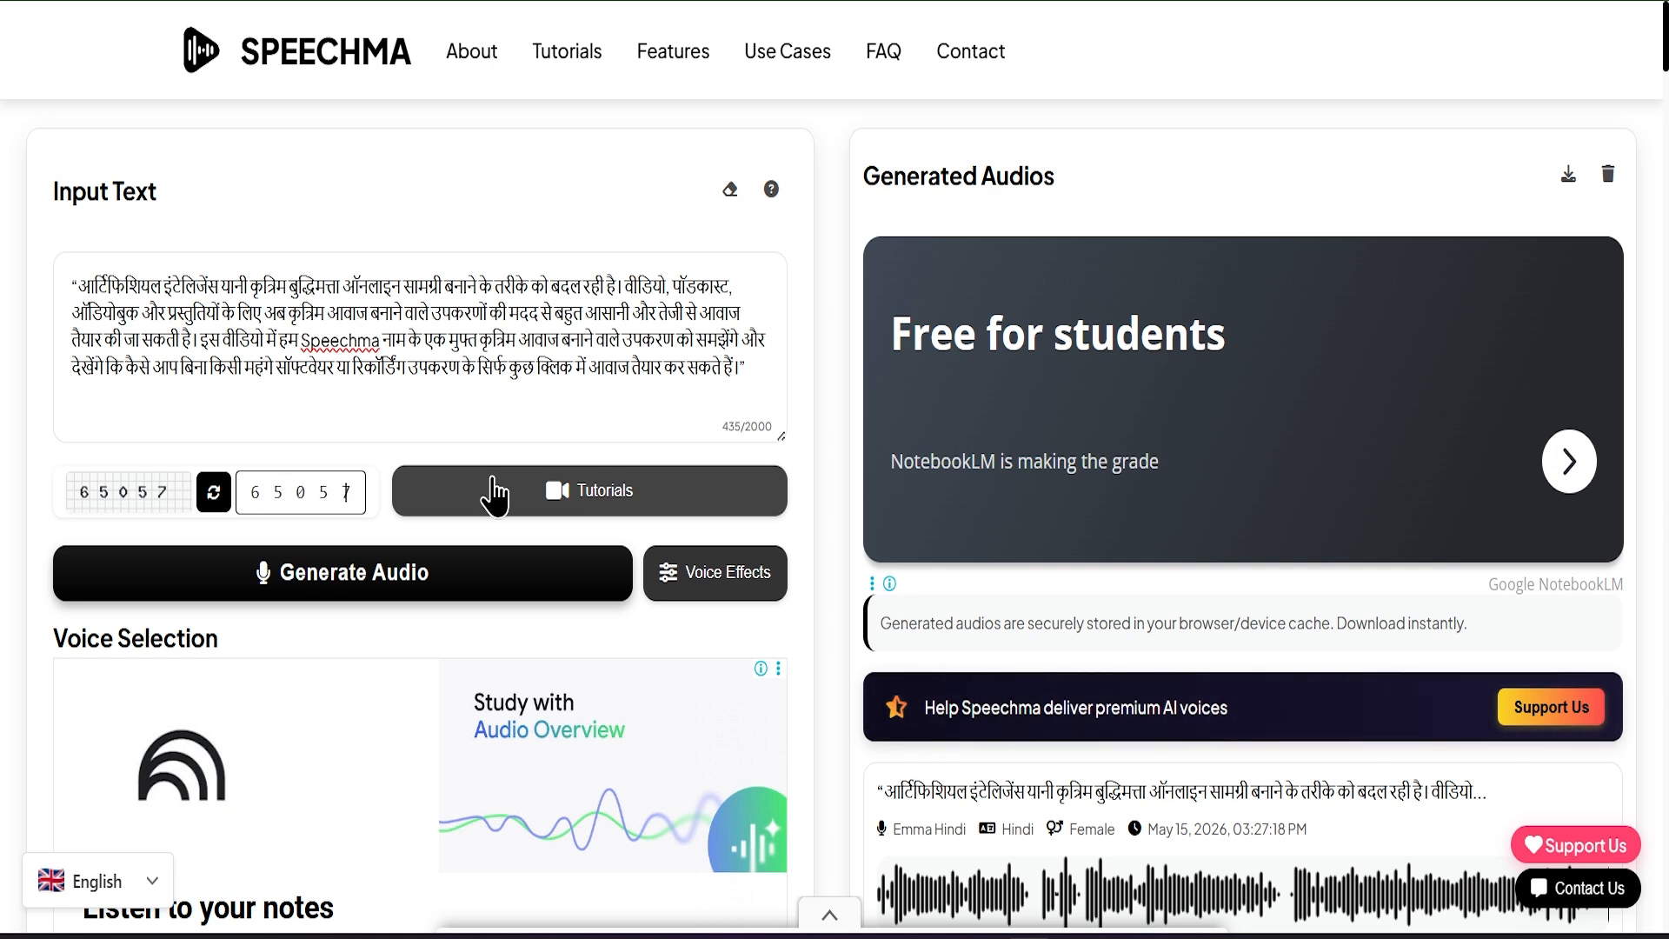
Set the voice effect speed to -2 and generate the audio from the Hindi script
{"action": "left_click", "coordinate": [677, 581]}
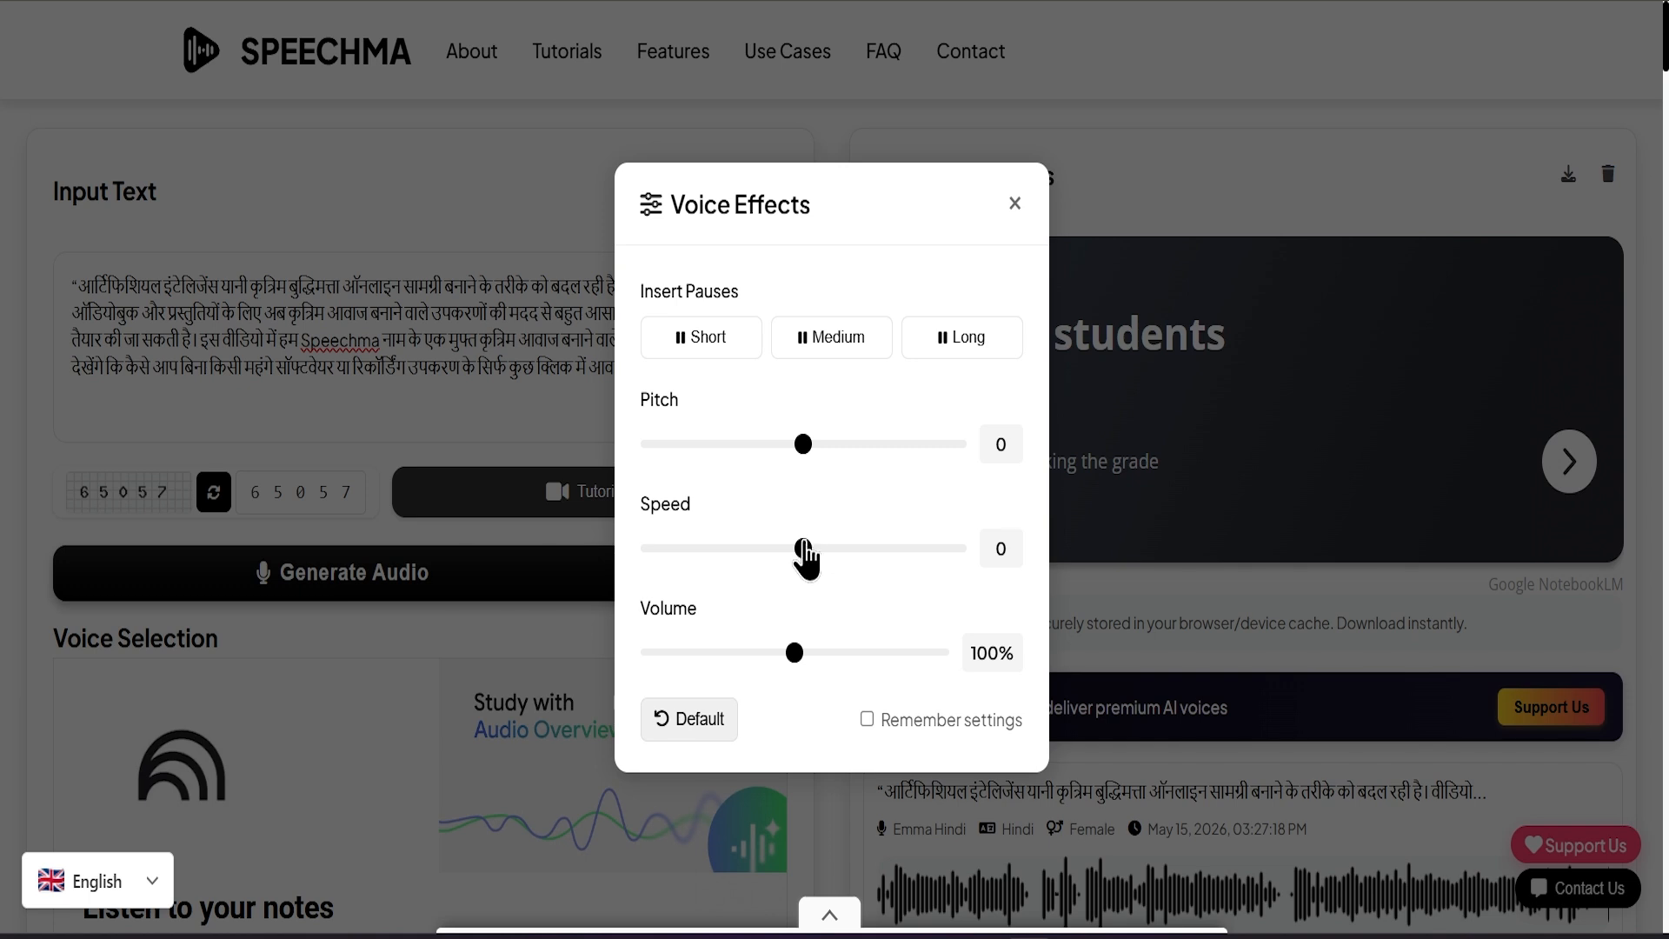
{"action": "mouse_move", "coordinate": [801, 548]}
{"action": "left_mouse_down"}
{"action": "mouse_move", "coordinate": [792, 571]}
{"action": "mouse_move", "coordinate": [803, 561]}
{"action": "left_mouse_up"}
{"action": "left_click", "coordinate": [1015, 204]}
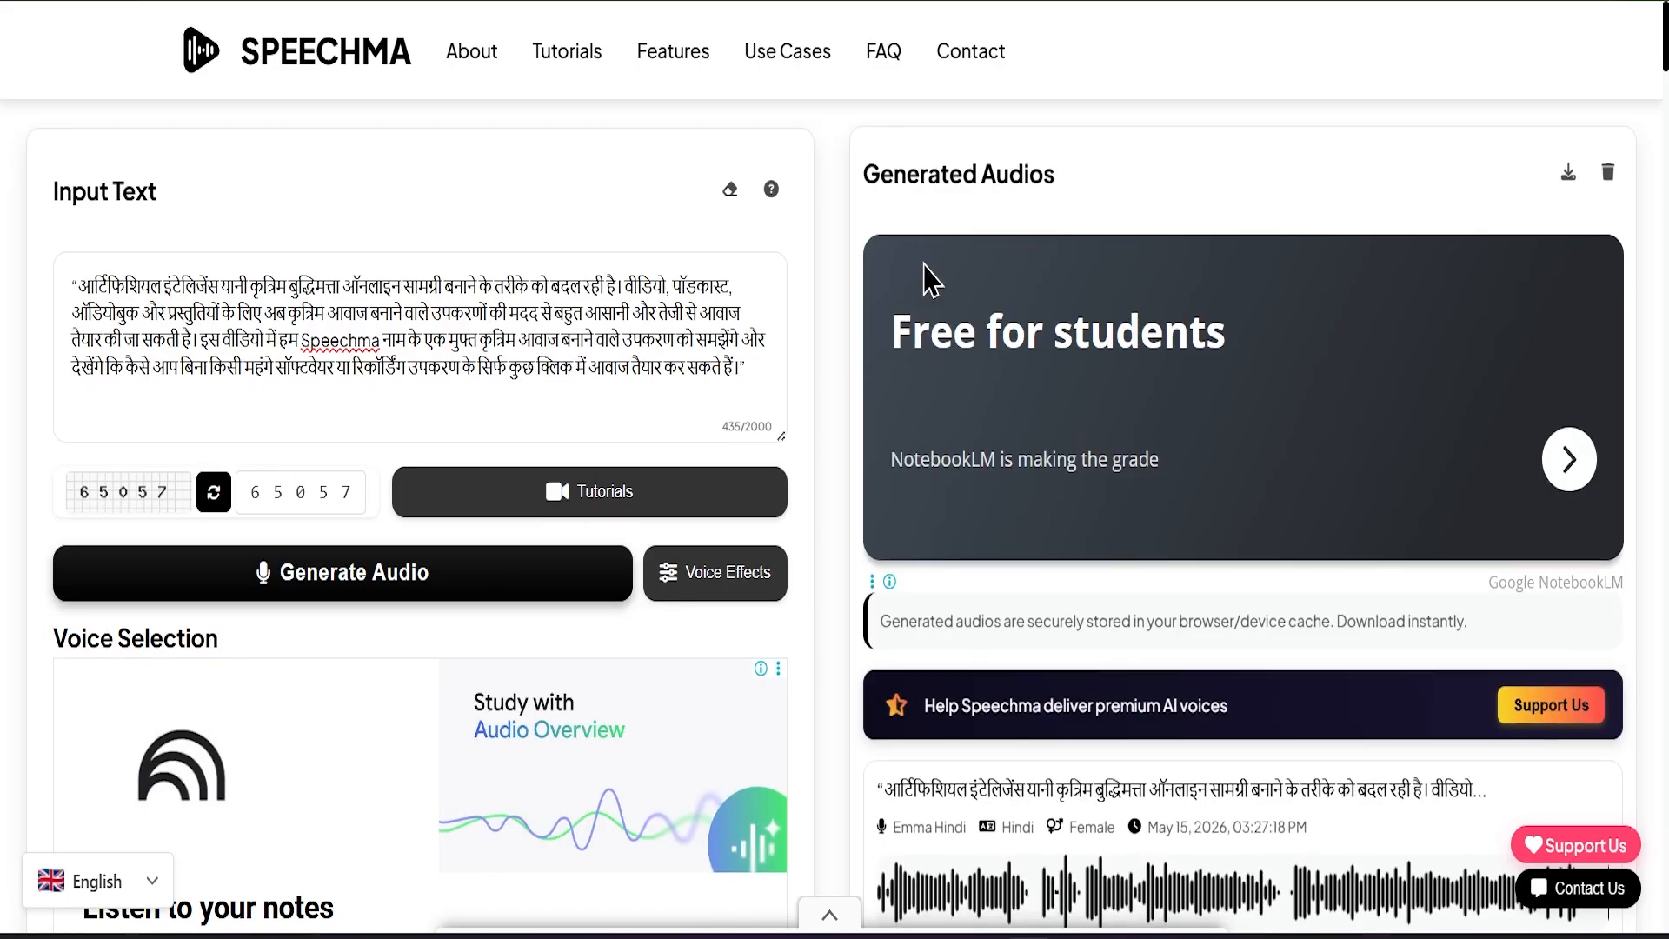
{"action": "left_click", "coordinate": [408, 574]}
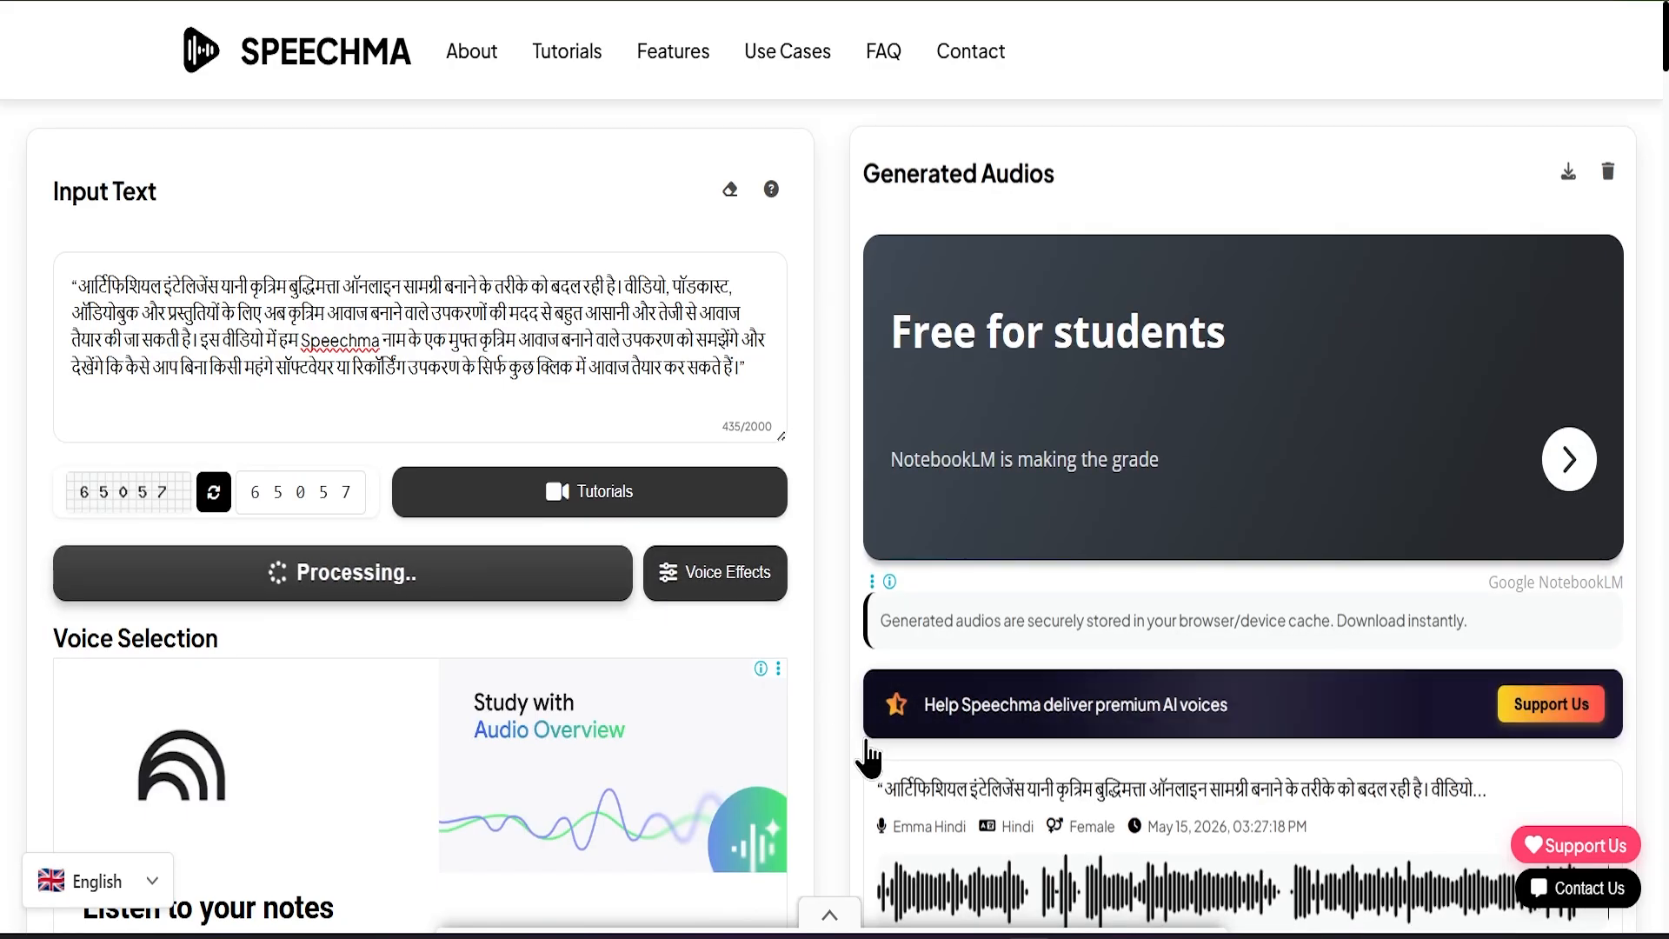
Play the generated Andrew Hindi voiceover from its beginning to check how it sounds
{"action": "scroll", "coordinate": [923, 624], "scroll_direction": "down", "scroll_amount": 2}
{"action": "scroll", "coordinate": [849, 695], "scroll_direction": "down", "scroll_amount": 4}
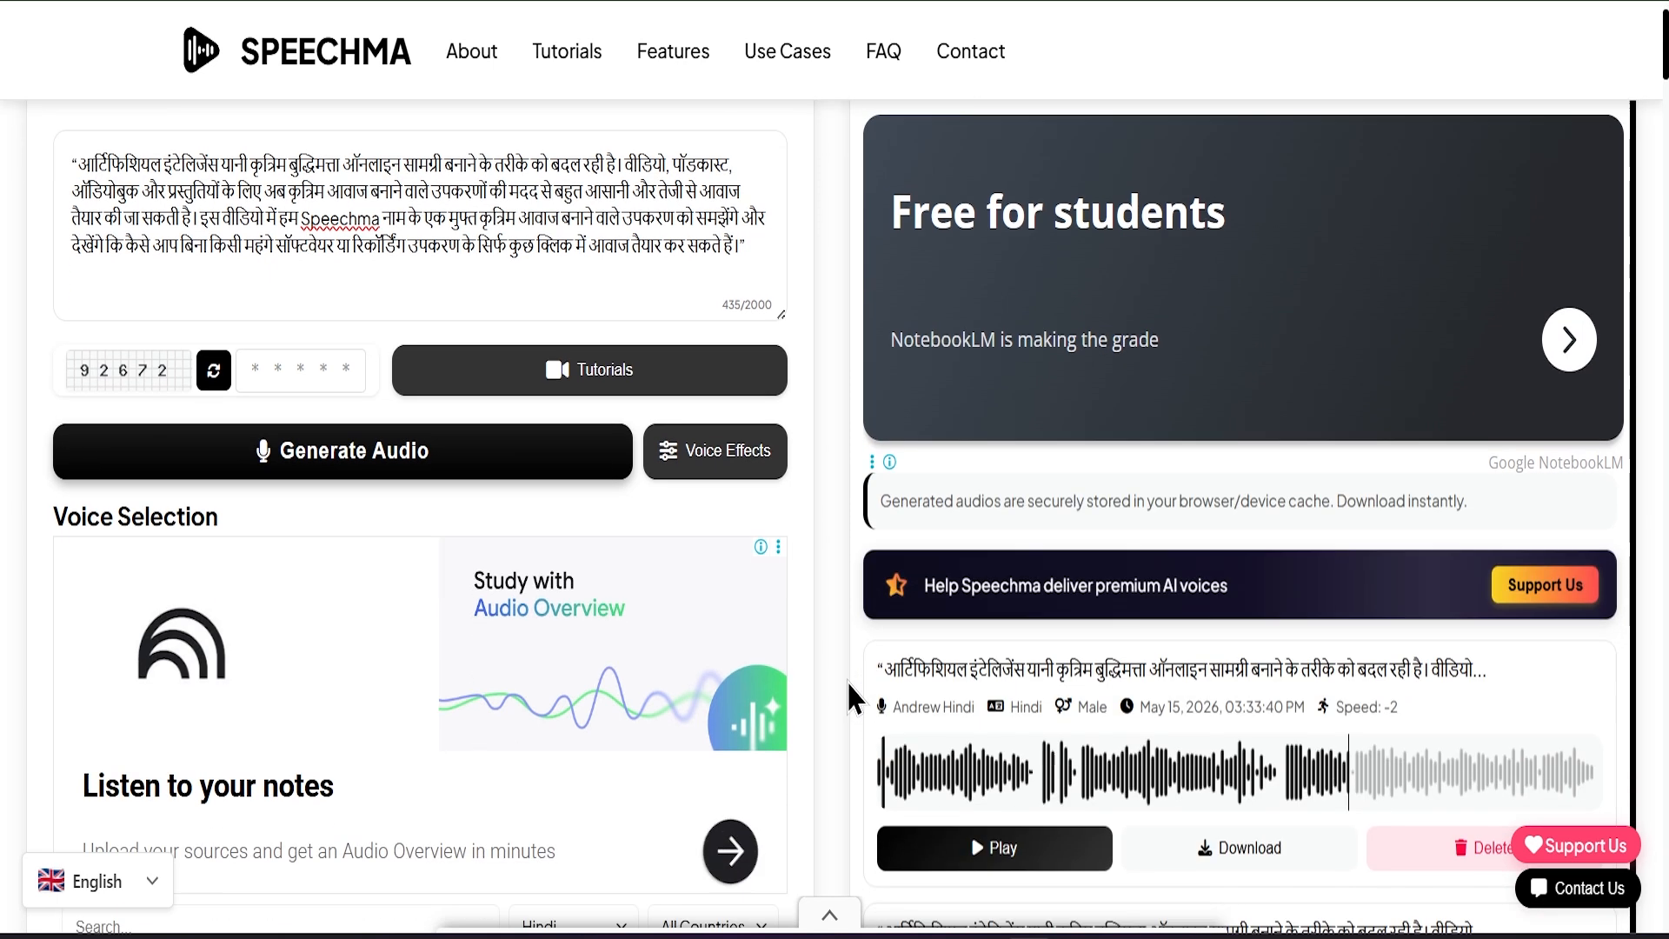
{"action": "scroll", "coordinate": [849, 695], "scroll_direction": "down", "scroll_amount": 1}
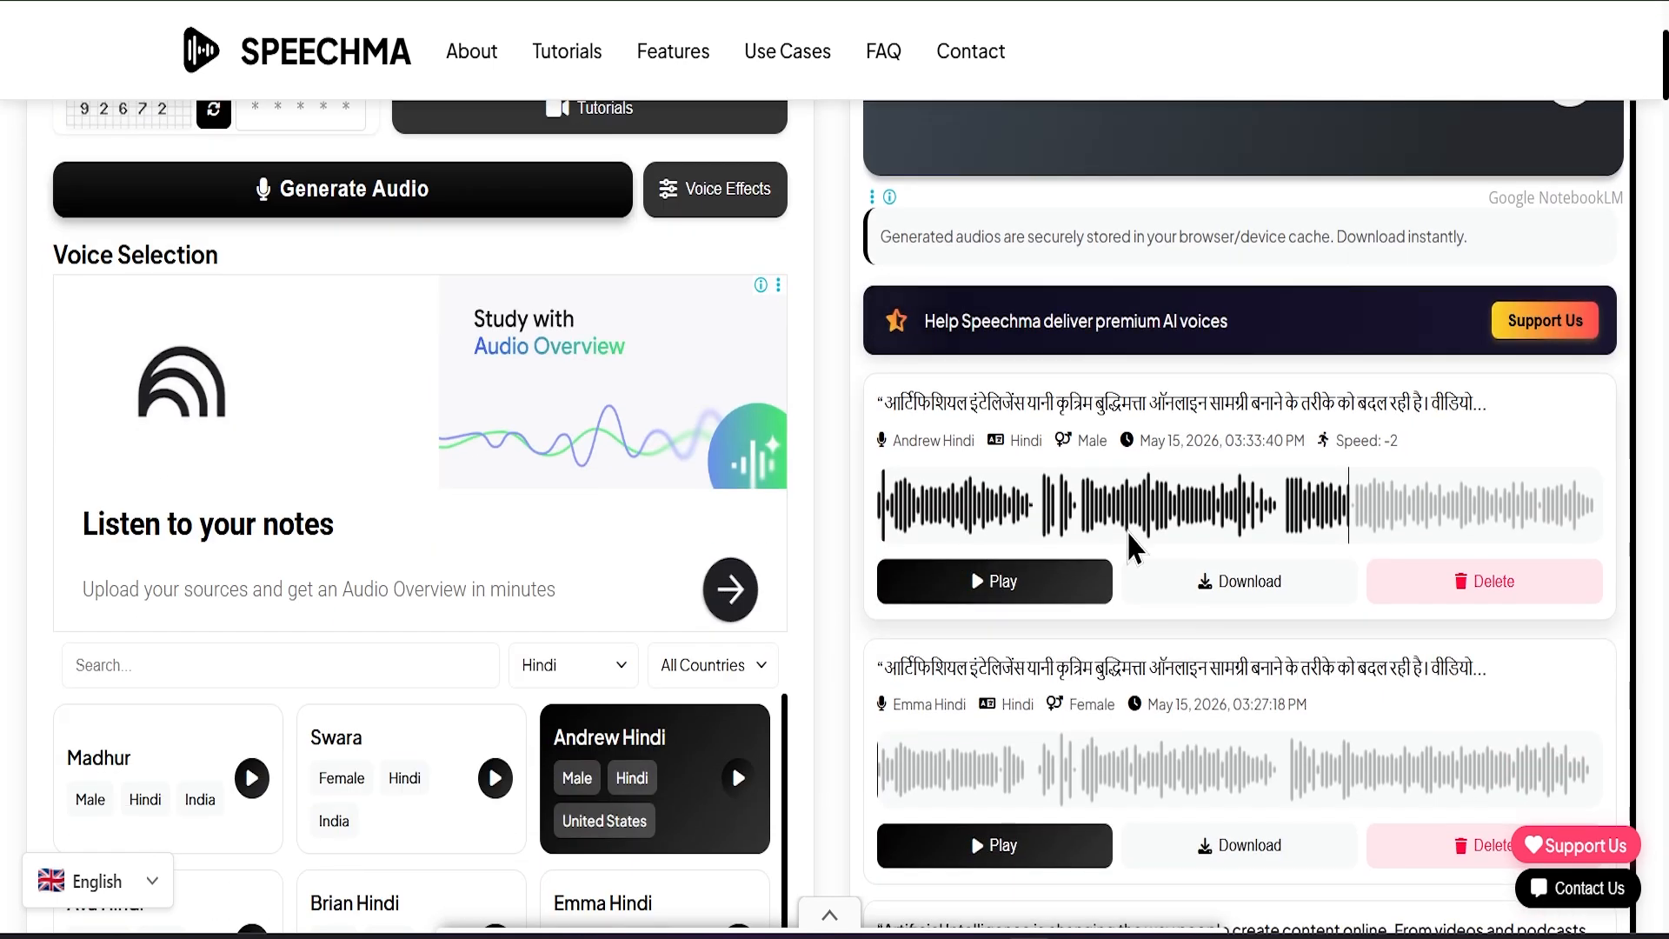
{"action": "left_click", "coordinate": [884, 513]}
{"action": "left_click", "coordinate": [978, 582]}
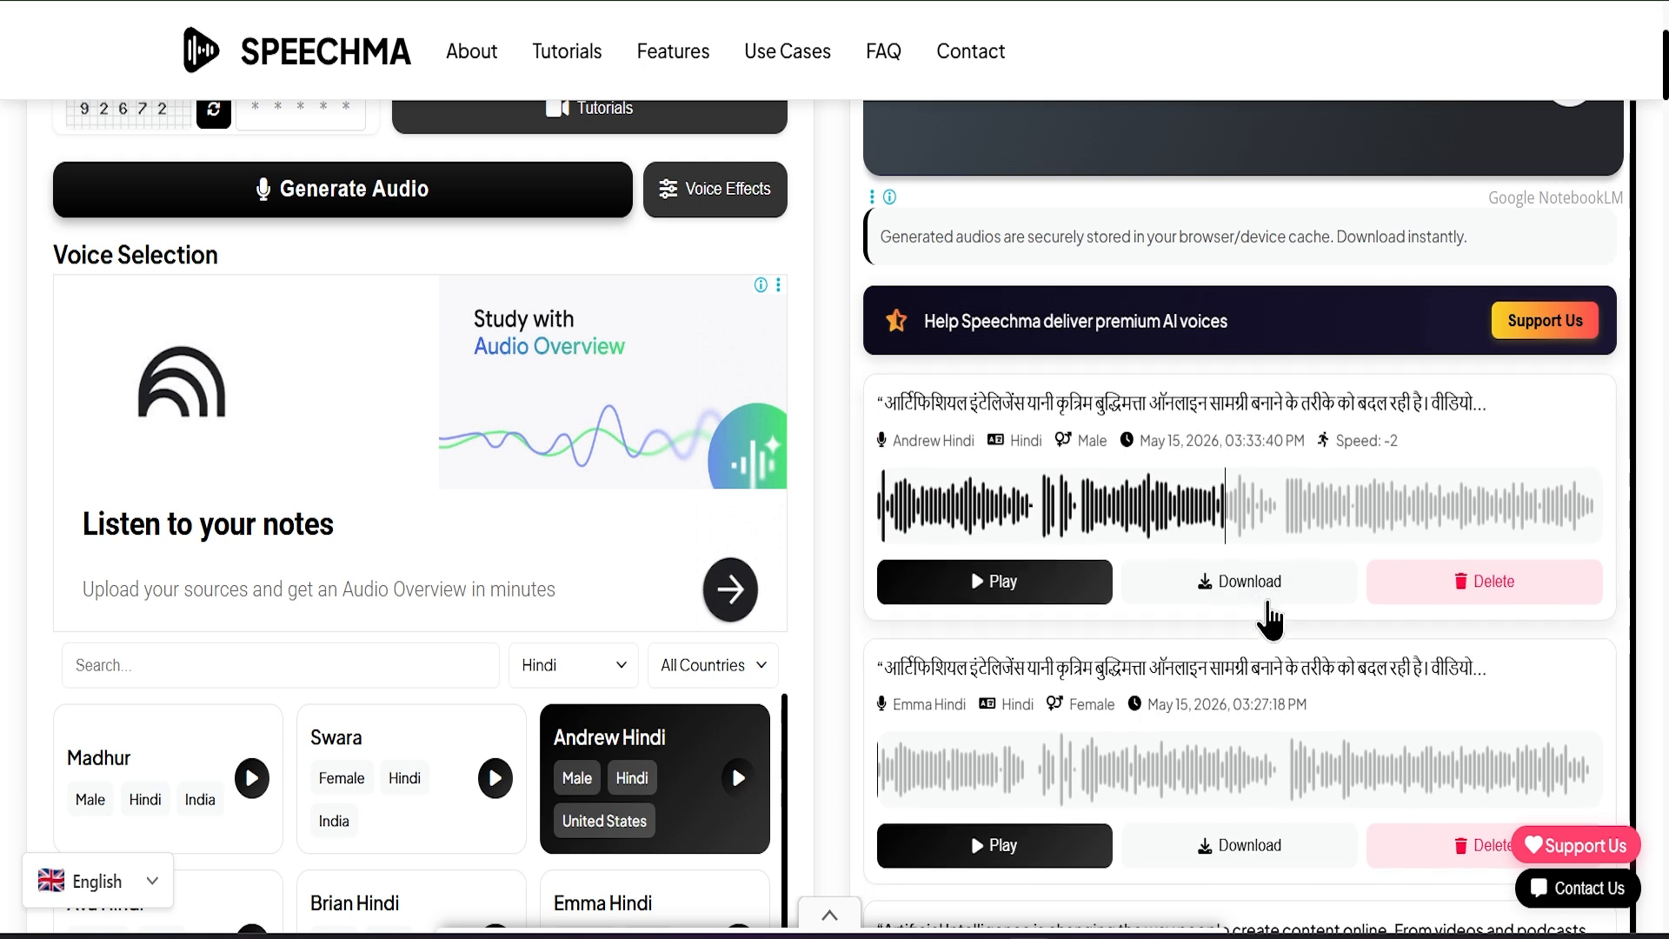
Download the Andrew Hindi voiceover and look through the other generated audios
{"action": "left_click", "coordinate": [1255, 596]}
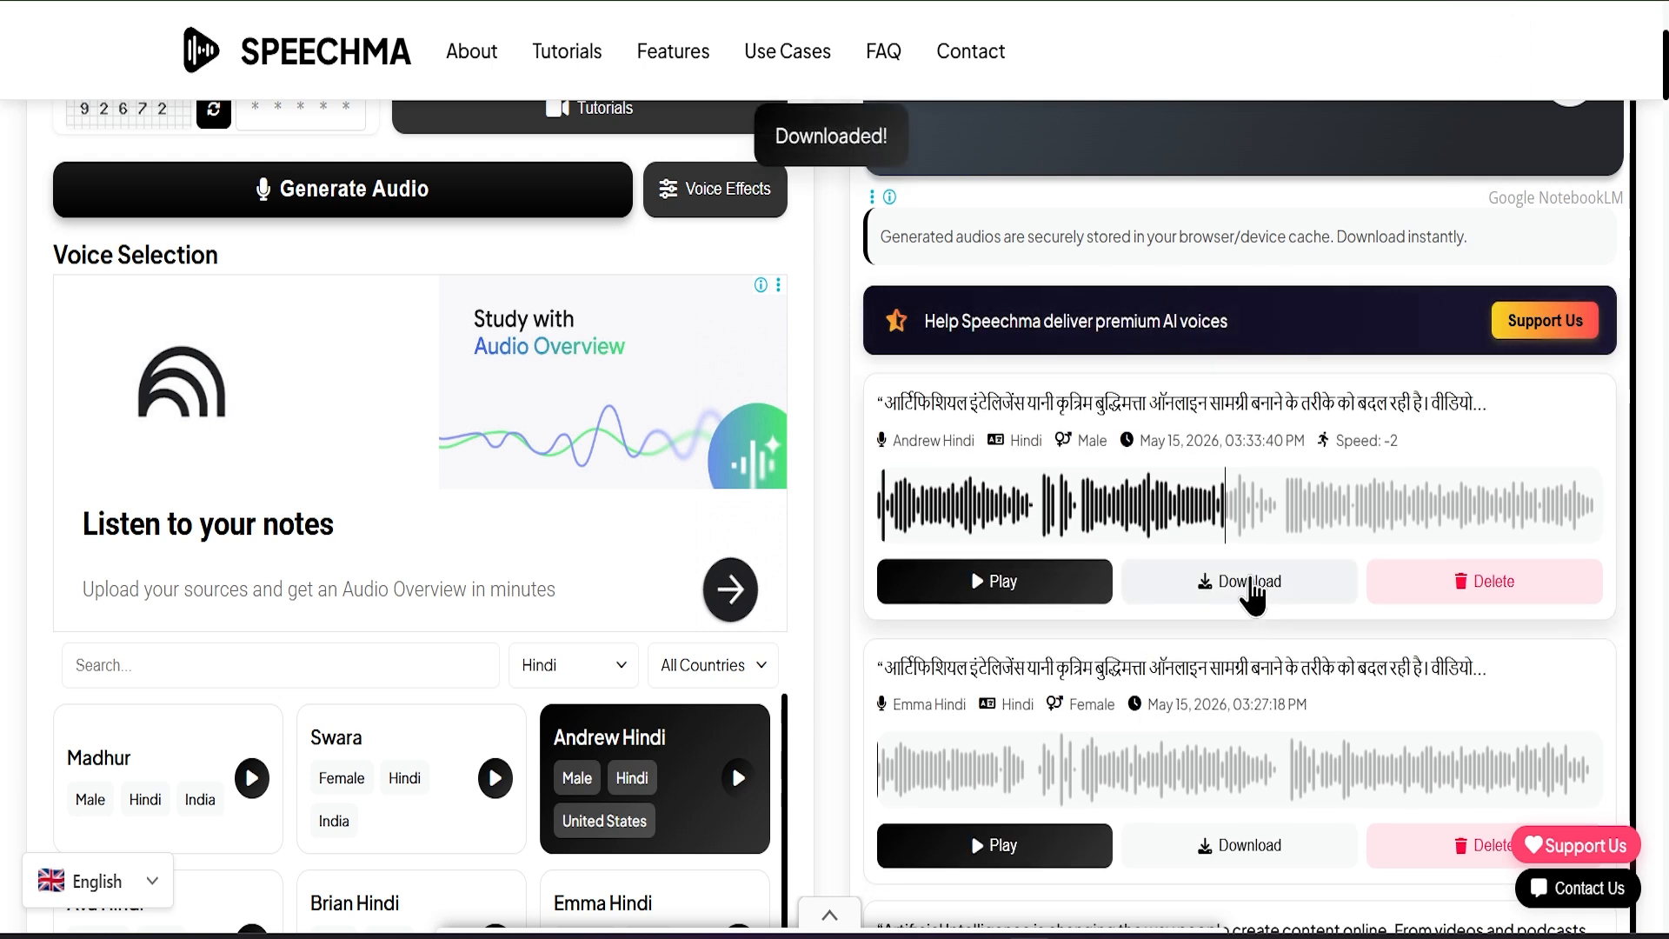
{"action": "scroll", "coordinate": [1252, 592], "scroll_direction": "down", "scroll_amount": 5}
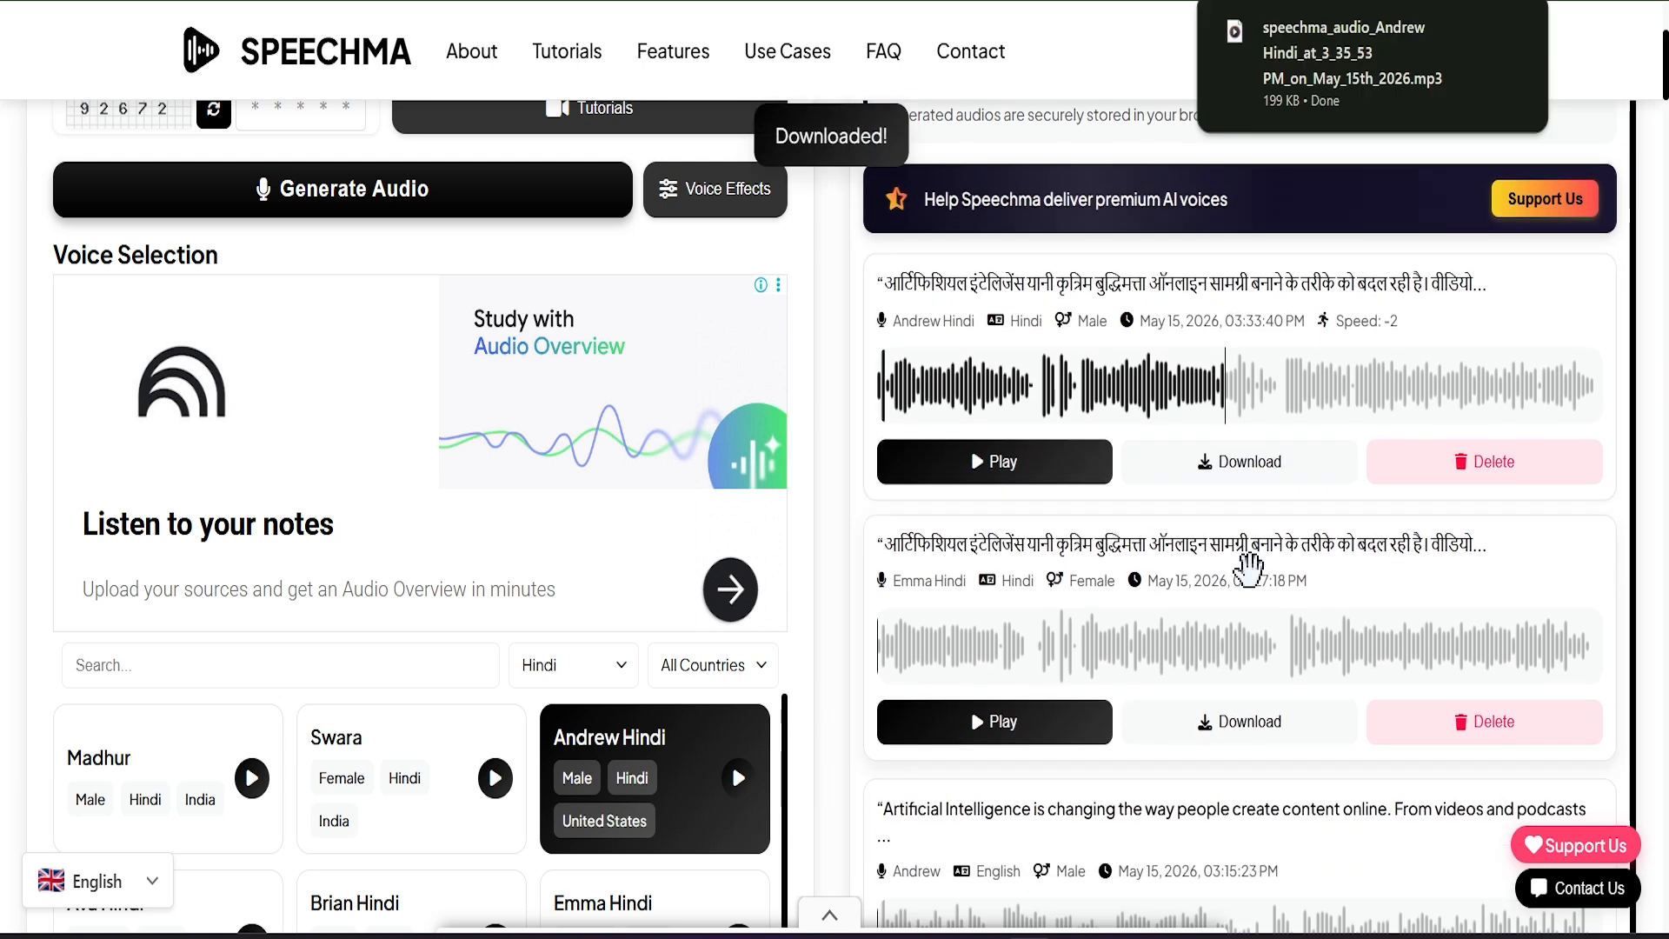
{"action": "scroll", "coordinate": [1250, 576], "scroll_direction": "down", "scroll_amount": 2}
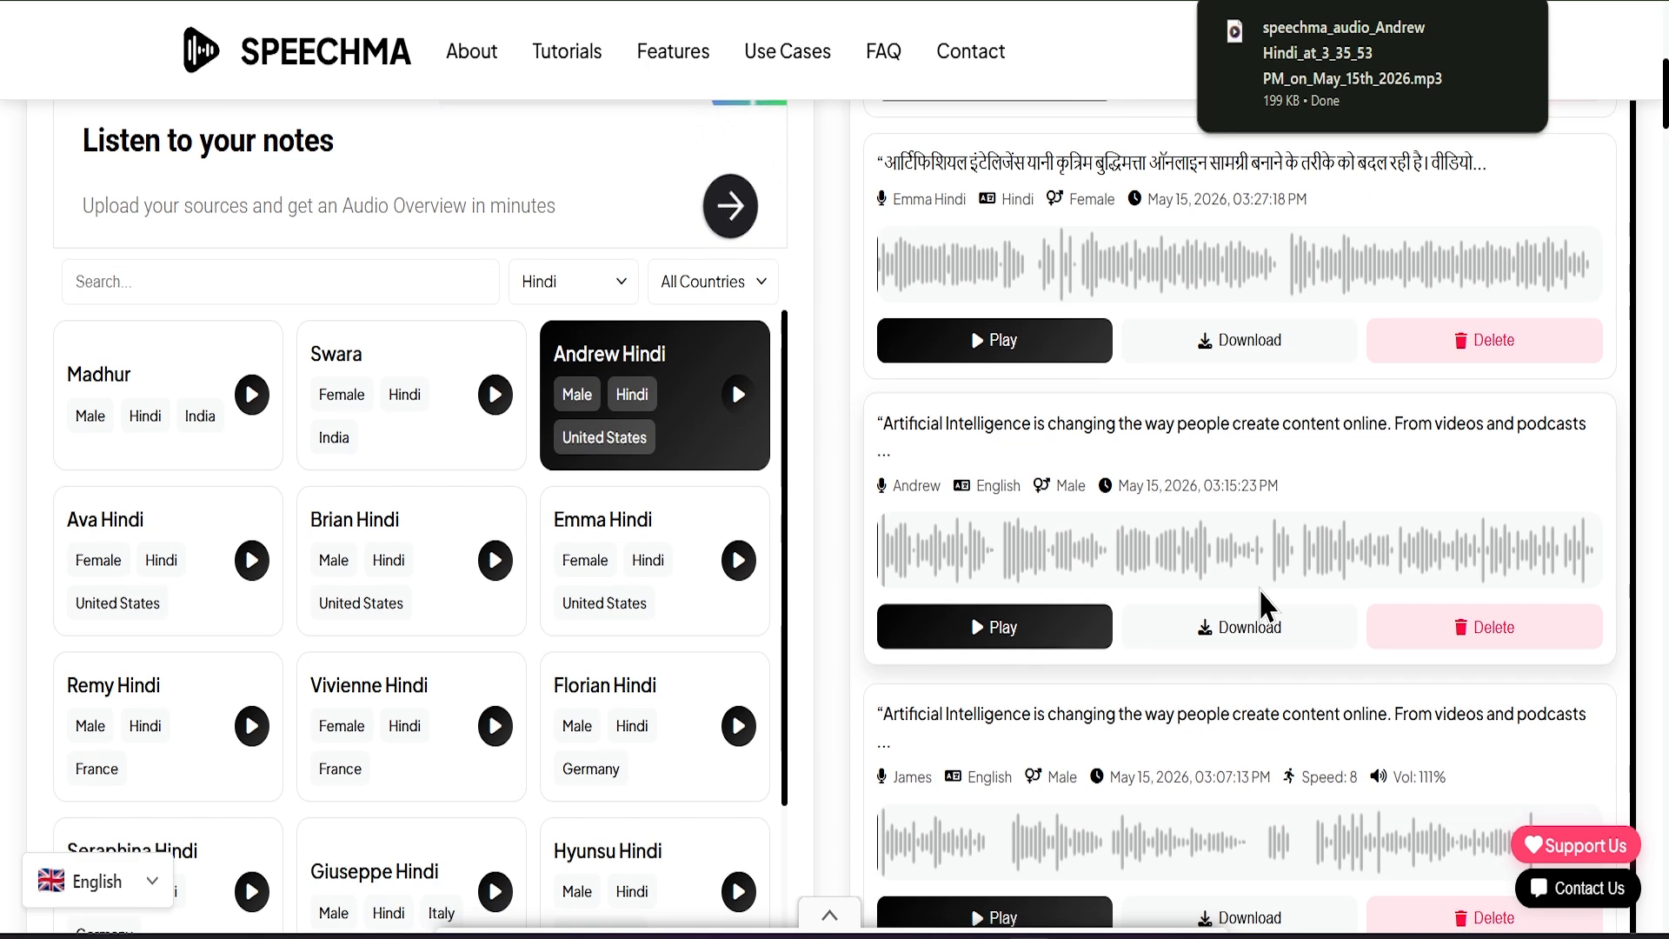
{"action": "scroll", "coordinate": [1265, 600], "scroll_direction": "down", "scroll_amount": 2}
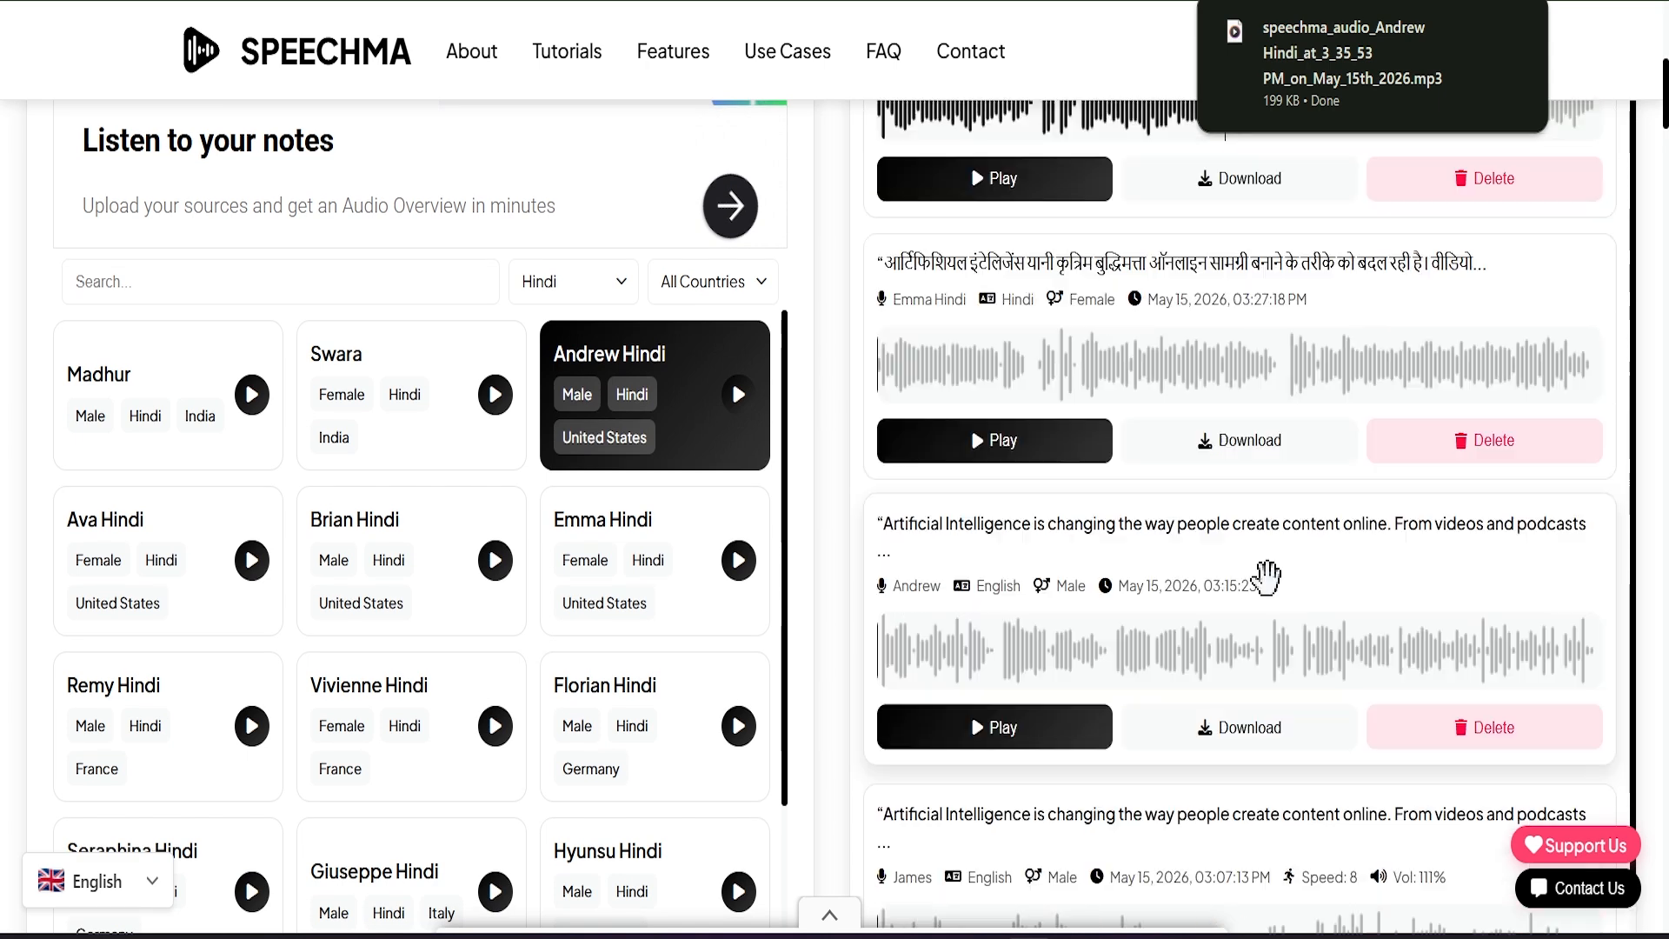